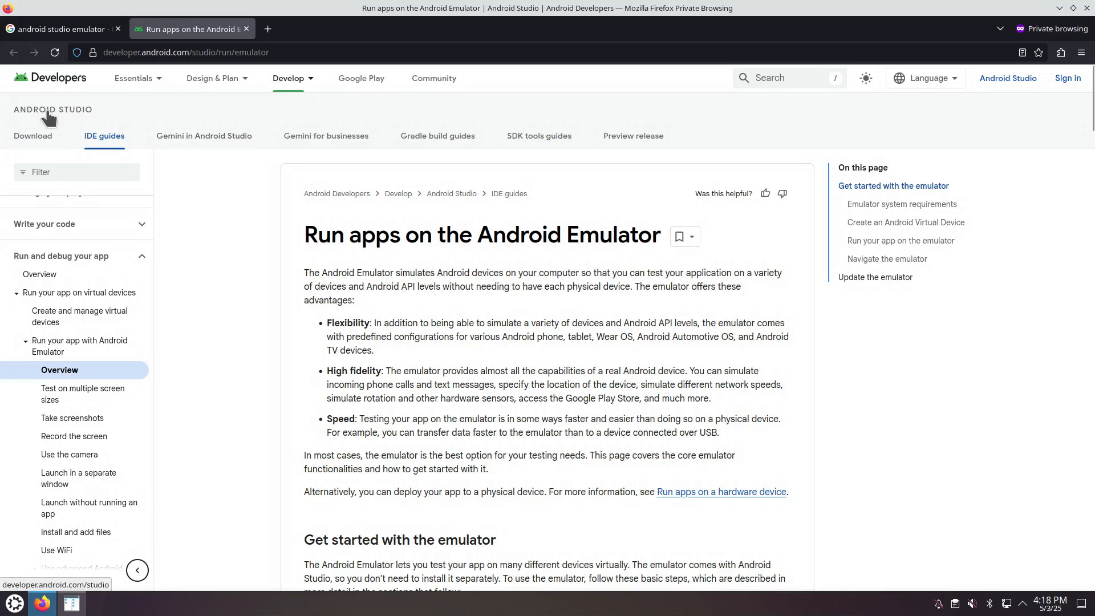
click(63, 34)
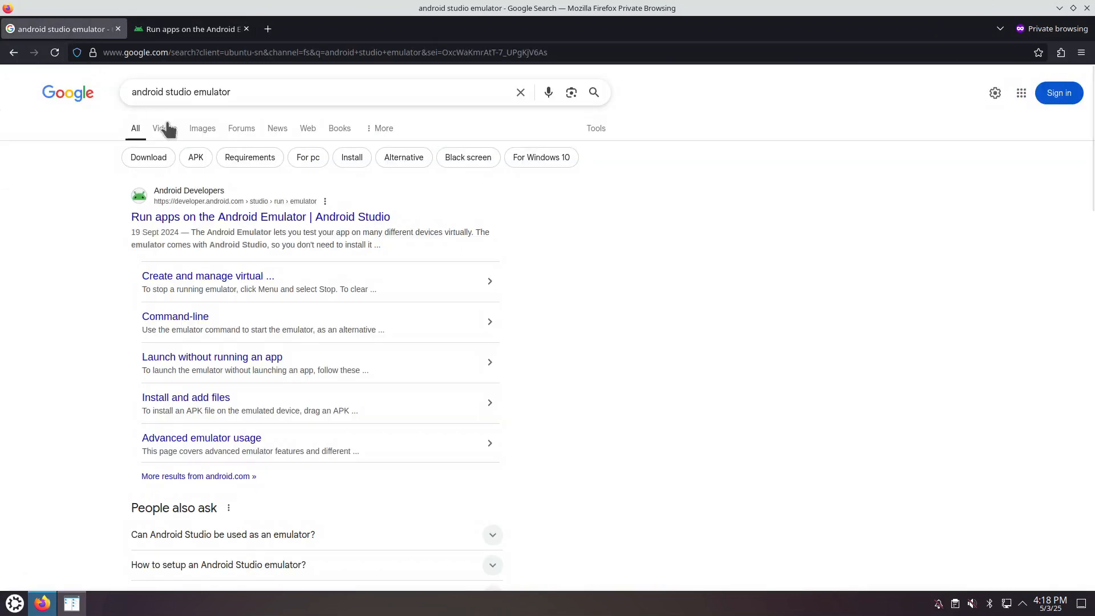
click(207, 33)
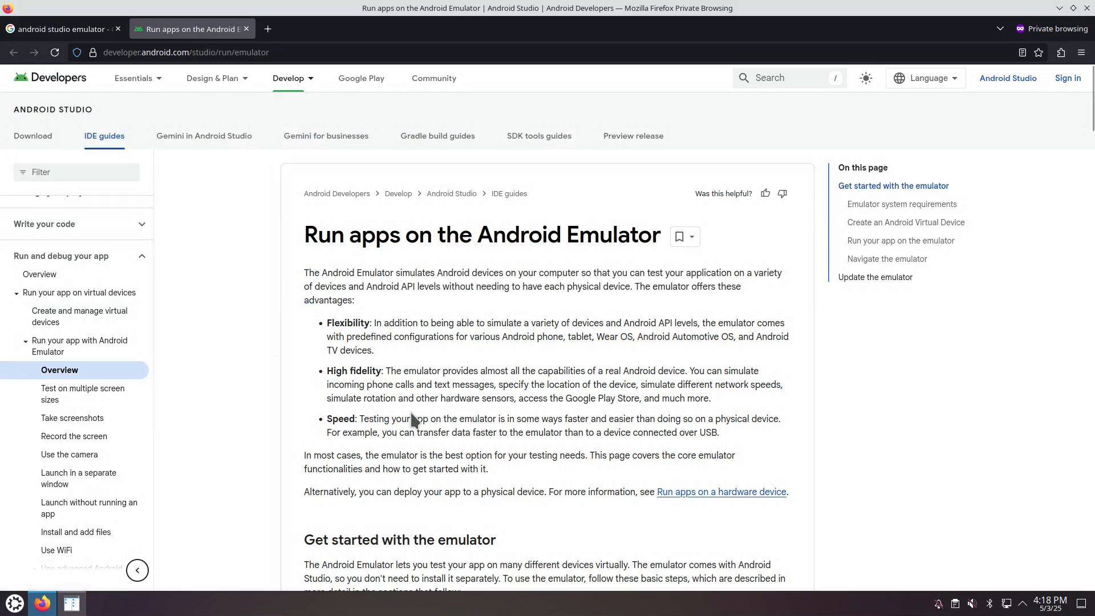
- Search the web for "jetbrains toolbox" in a new tab and open the JetBrains Toolbox App page in a separate tab
key(ctrl+t)
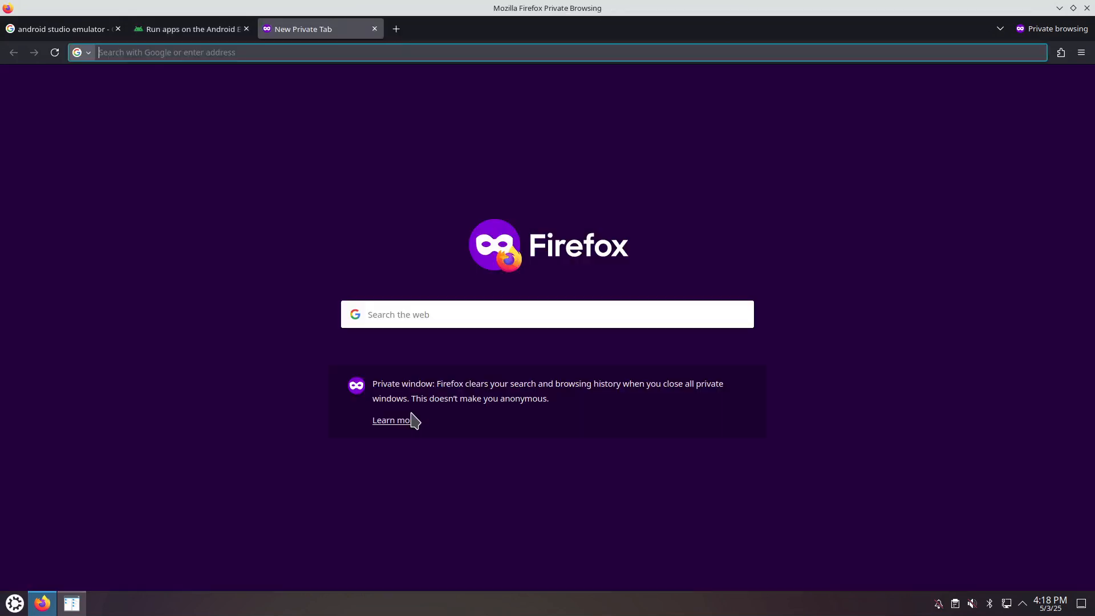
text(jetb)
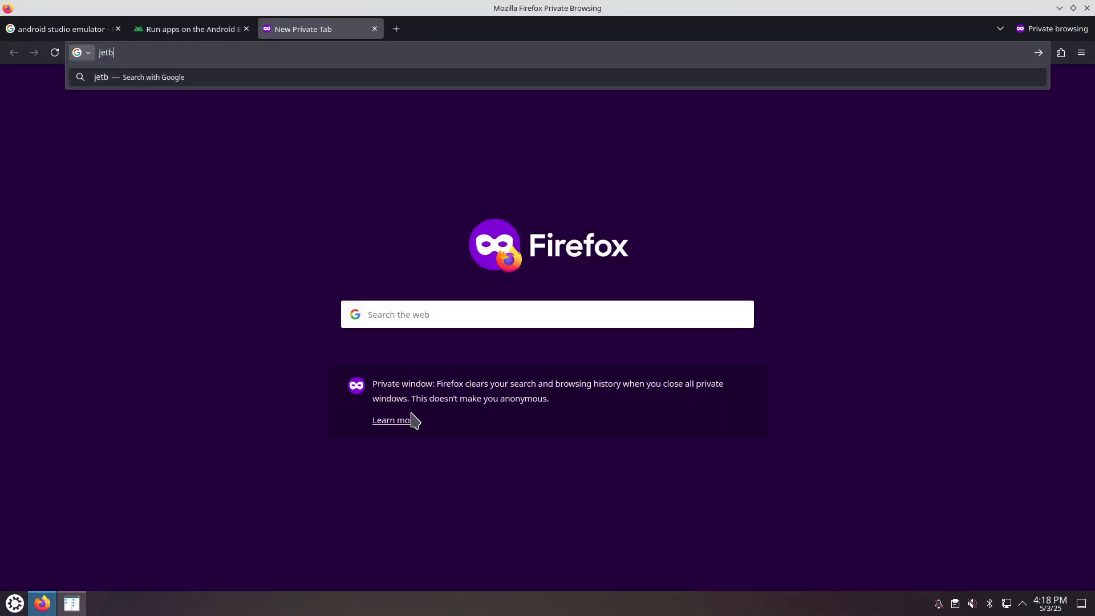
text(rains tool)
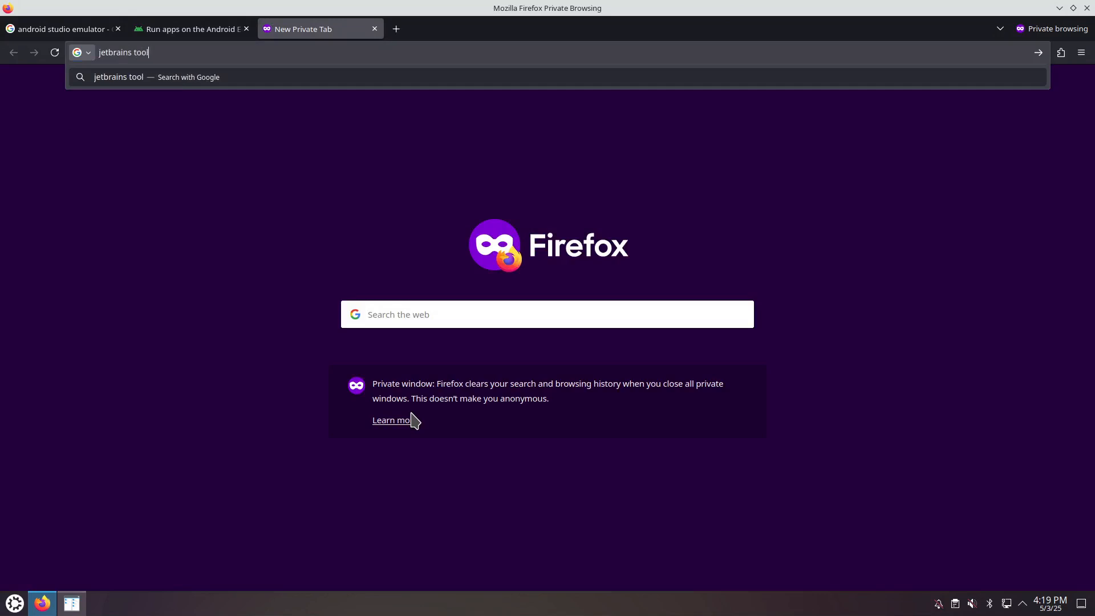
text(box)
key(Return)
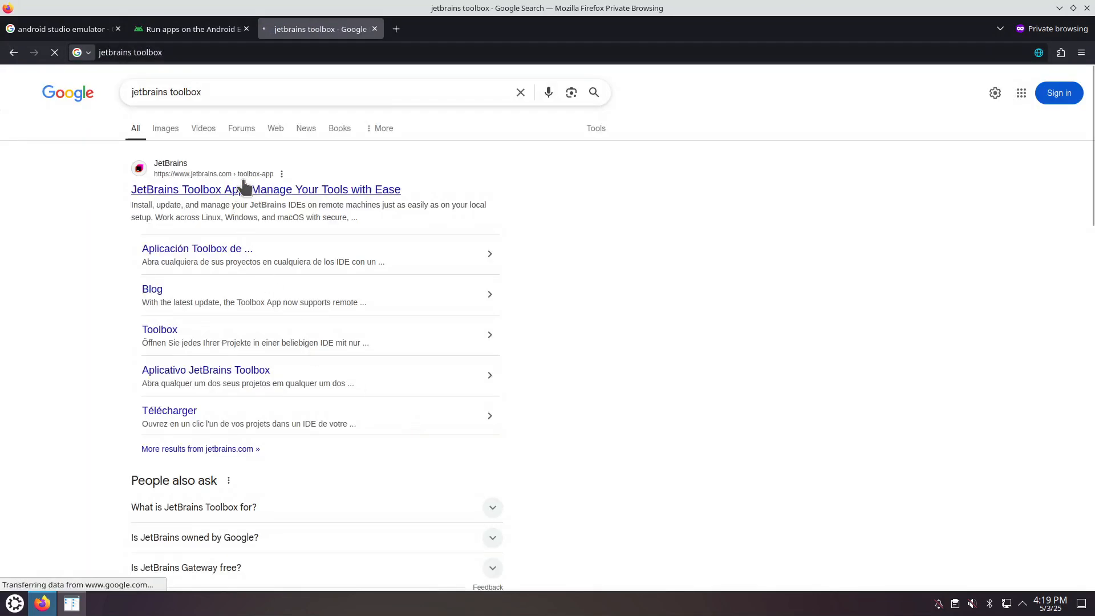
right_click(249, 191)
click(268, 195)
click(433, 29)
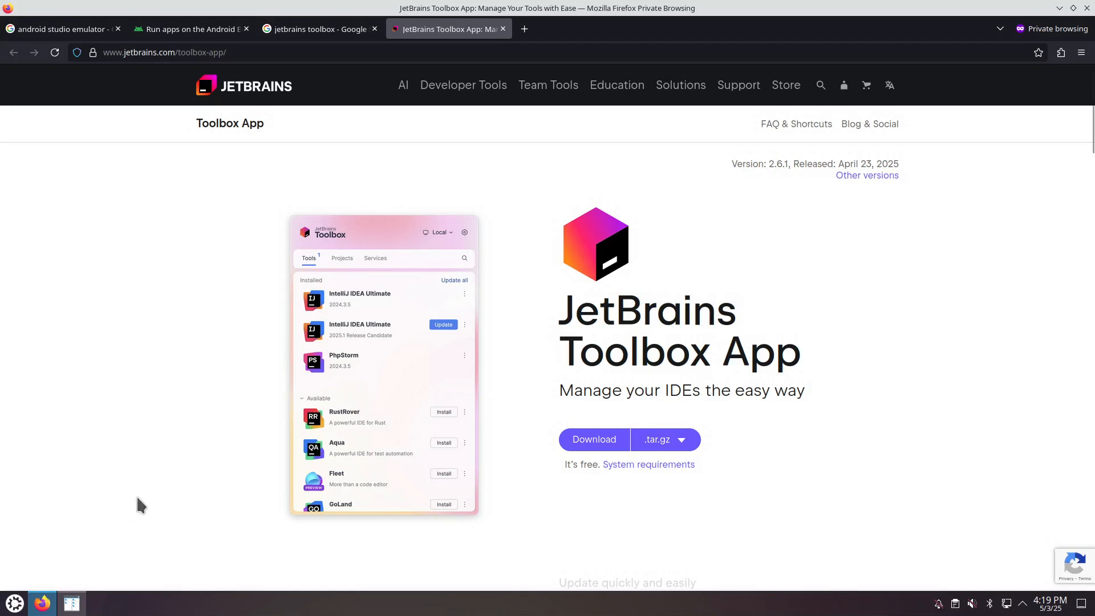
- Find JetBrains Toolbox in the application launcher with "jet", start it and bring up its window
click(13, 607)
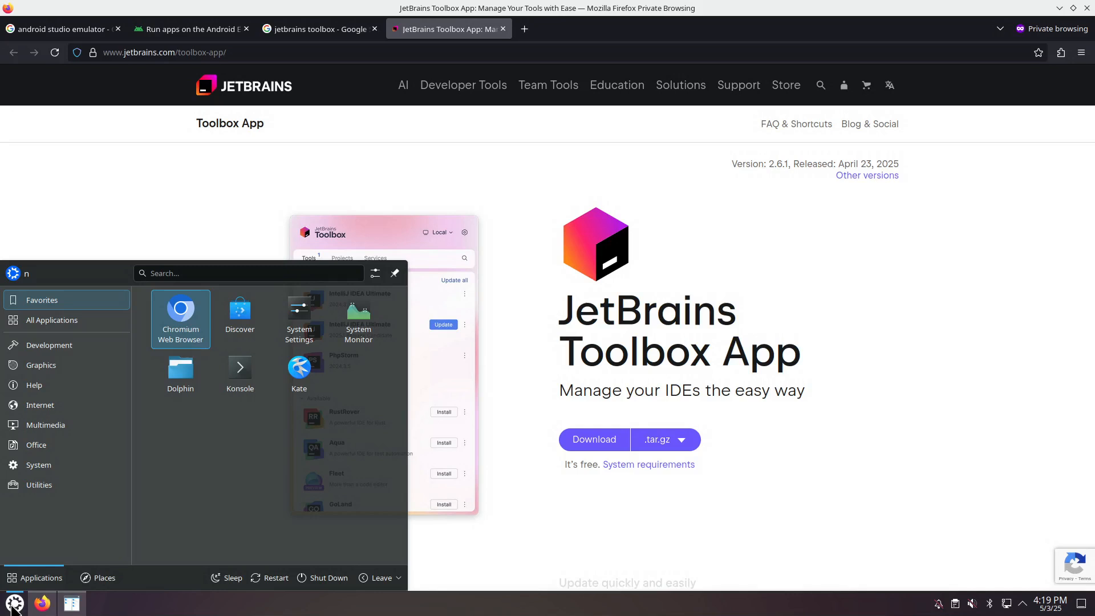
text(jet)
key(Return)
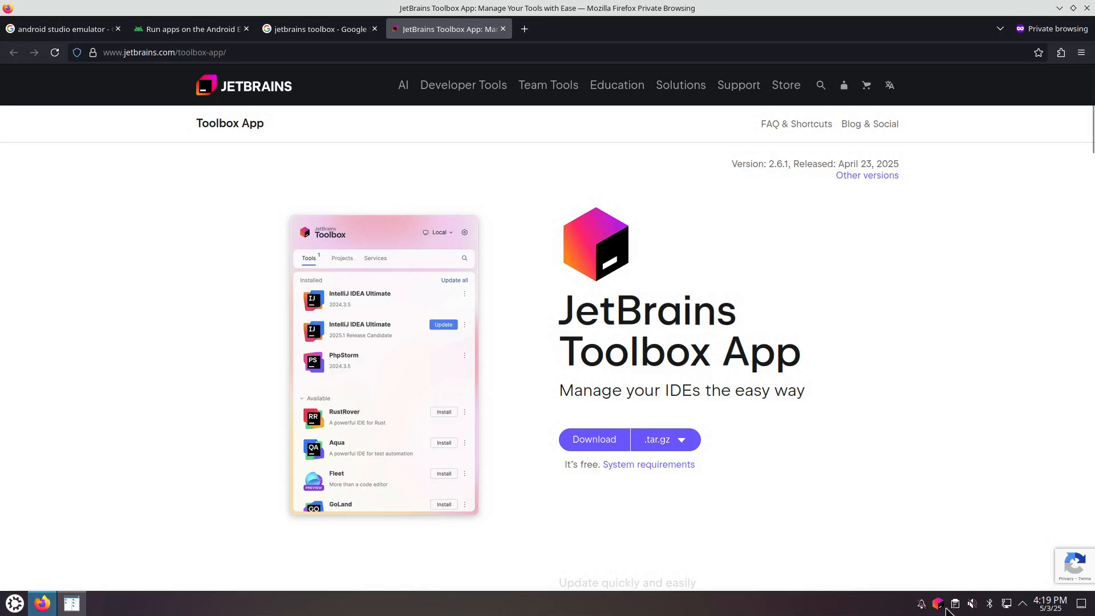
click(938, 603)
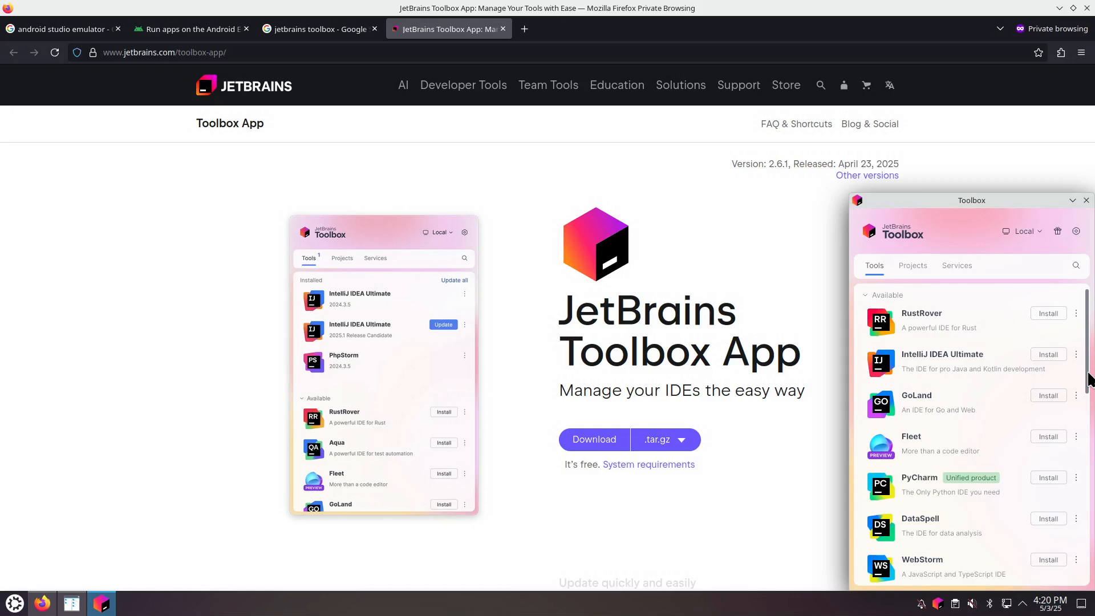
- Install Android Studio by Google from the available tools, agreeing to the SDK license terms and conditions
drag(1090, 379, 1080, 580)
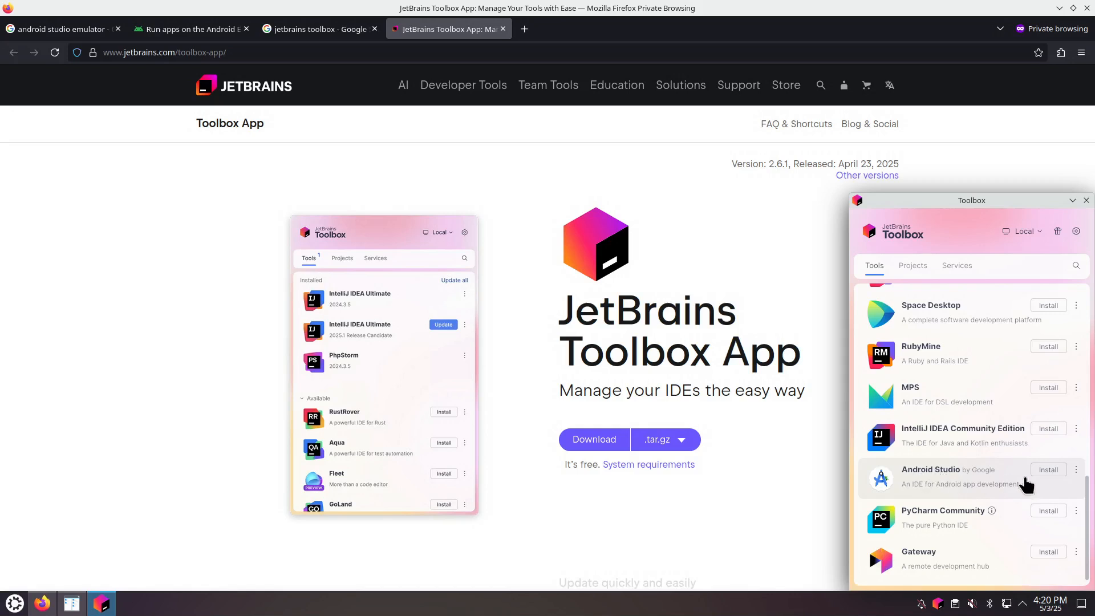
click(1038, 472)
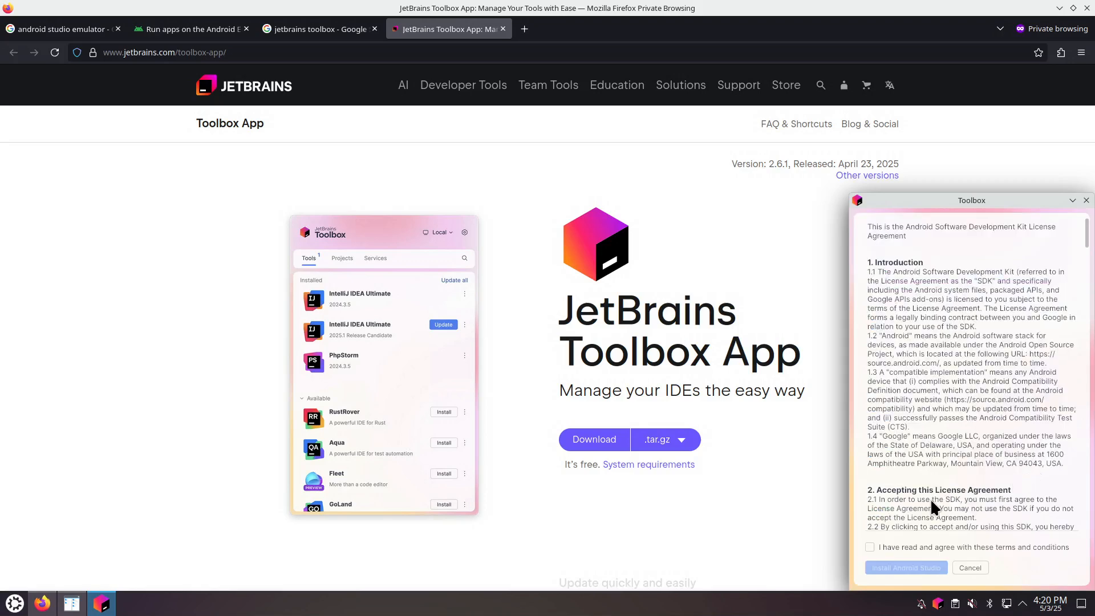
click(907, 548)
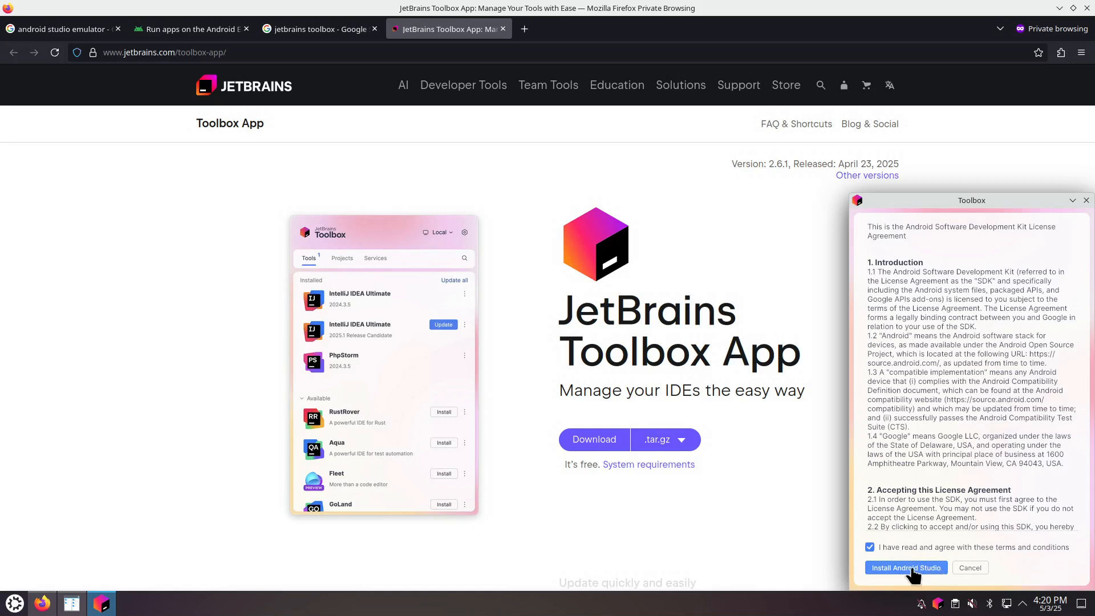
click(910, 569)
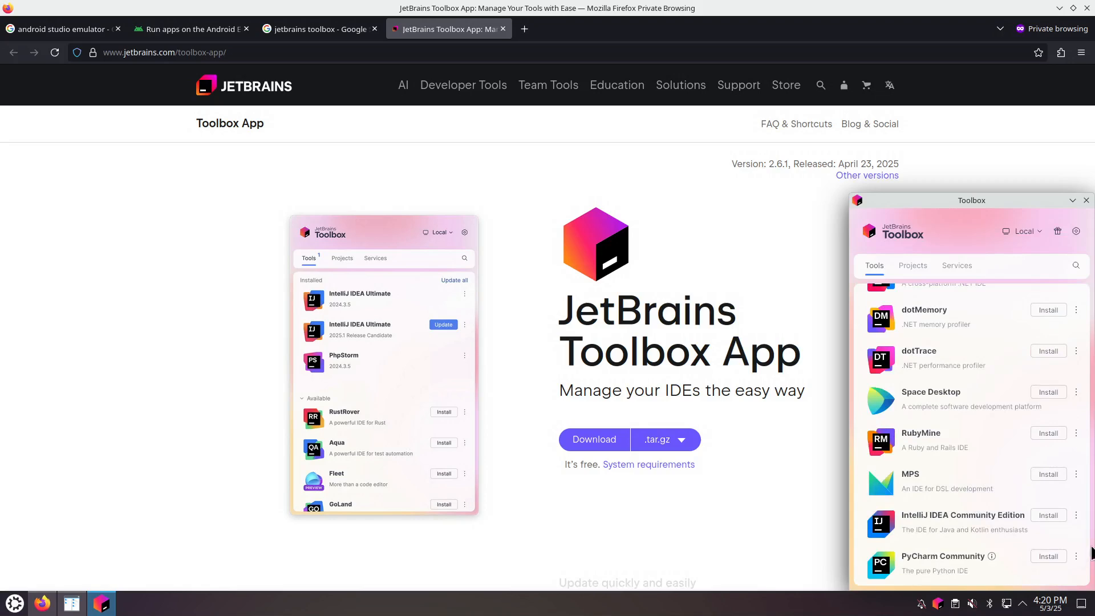
- Check the Android Studio download entry, examine the other Android Studio versions on offer, and return to the tools list
drag(1088, 538, 1090, 340)
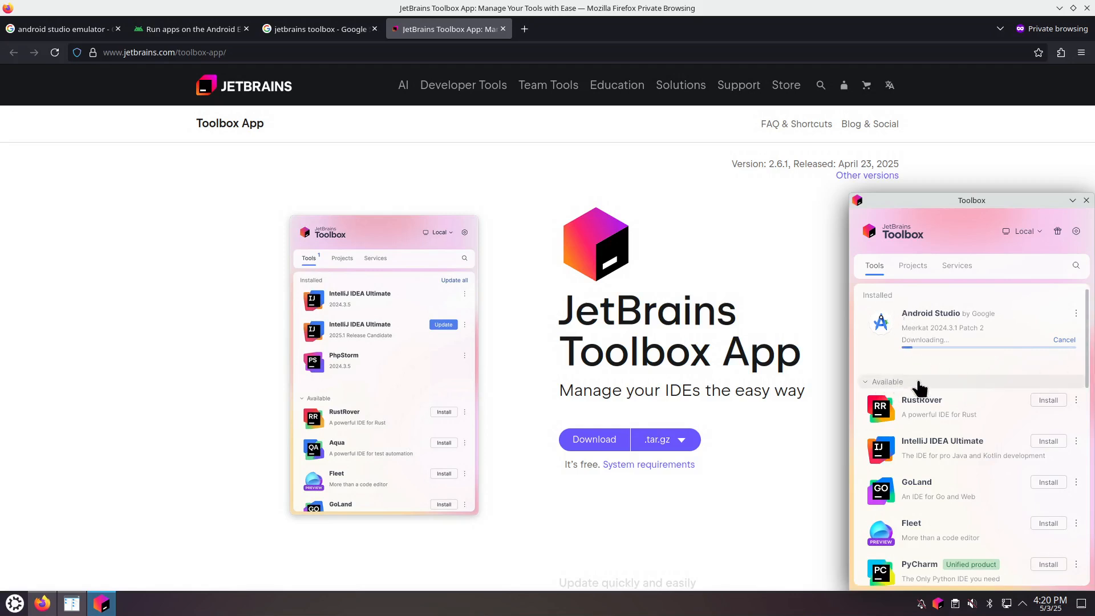
click(870, 389)
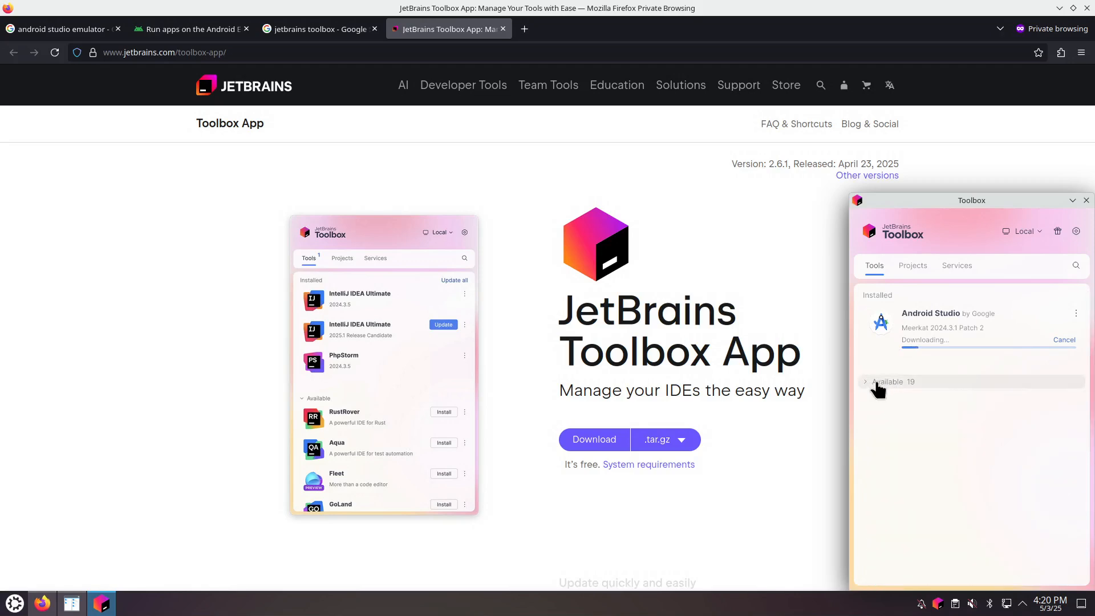
click(863, 385)
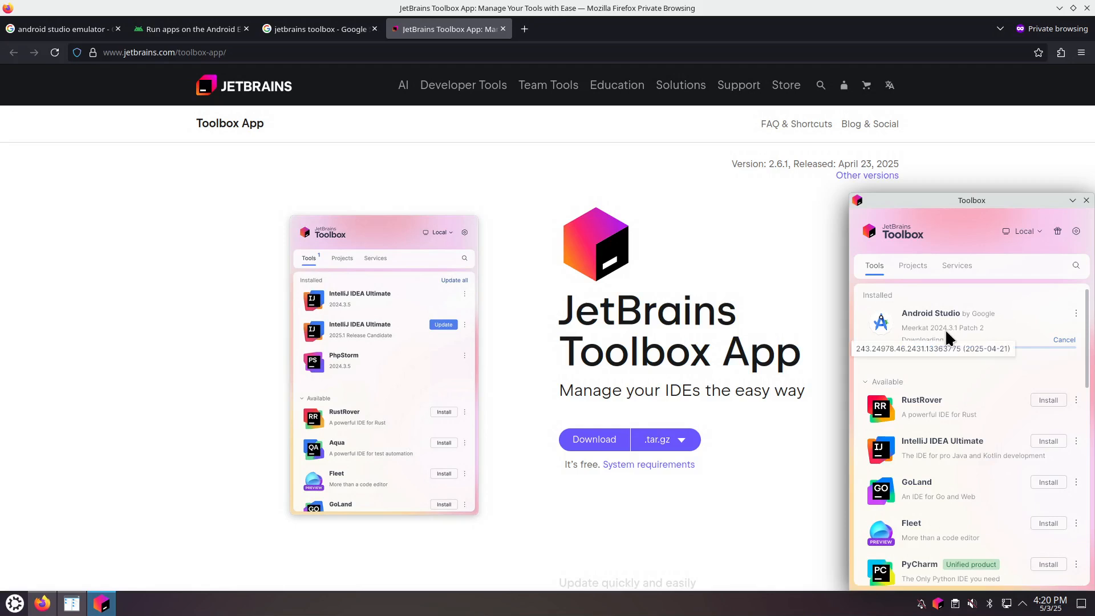
mouse_move(942, 333)
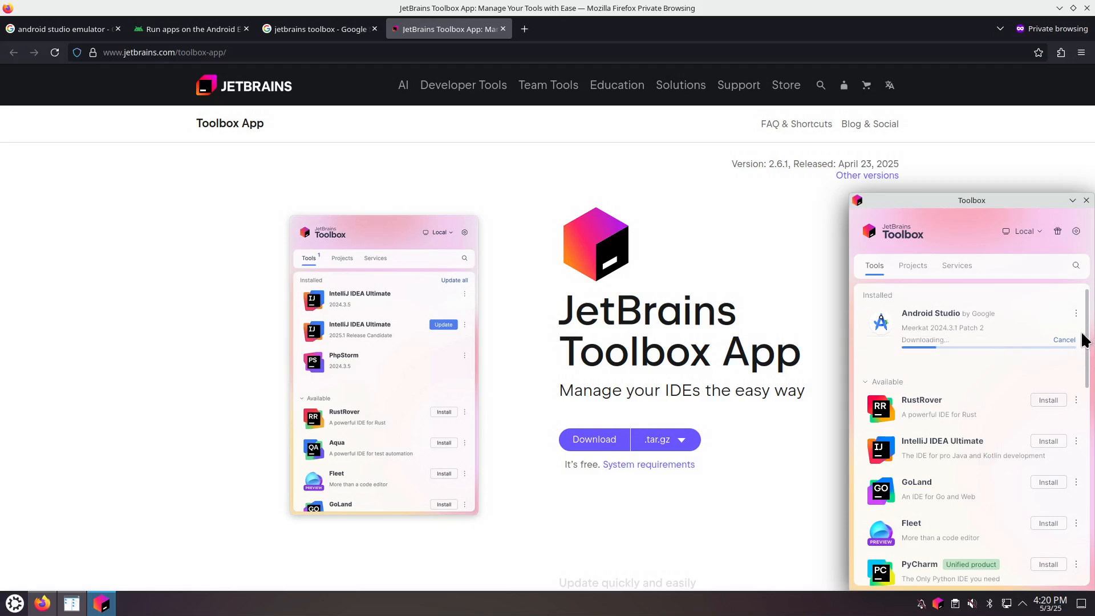
click(1074, 317)
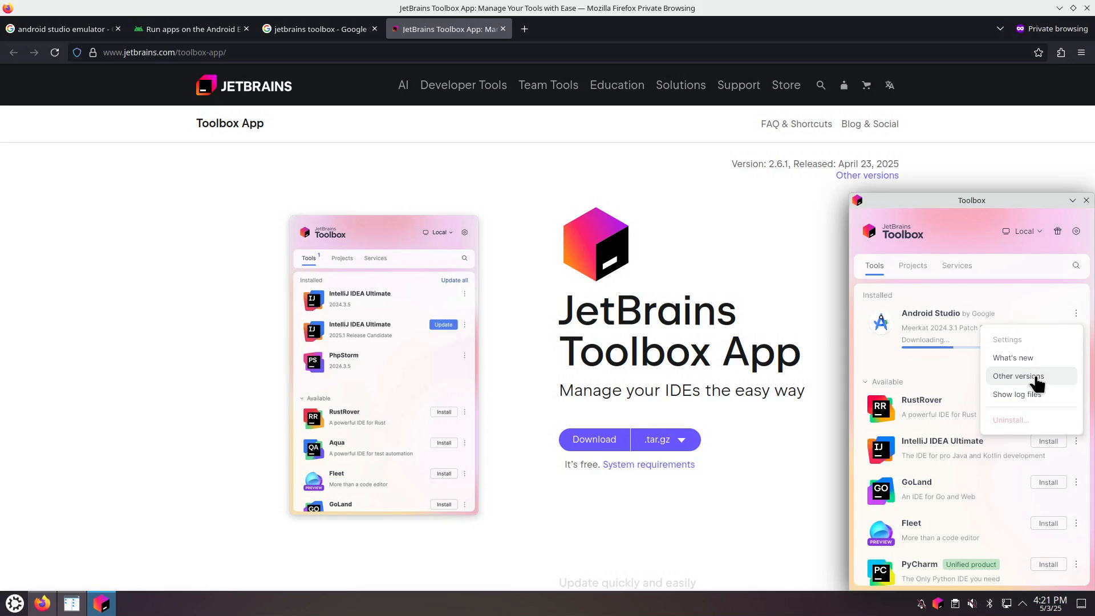
click(1035, 378)
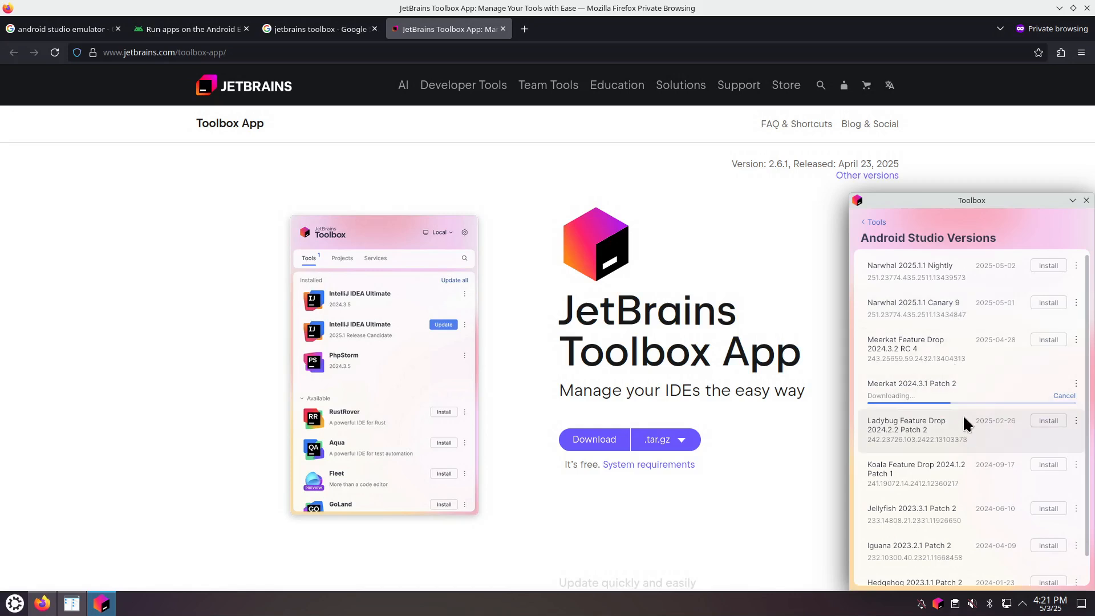
click(1076, 383)
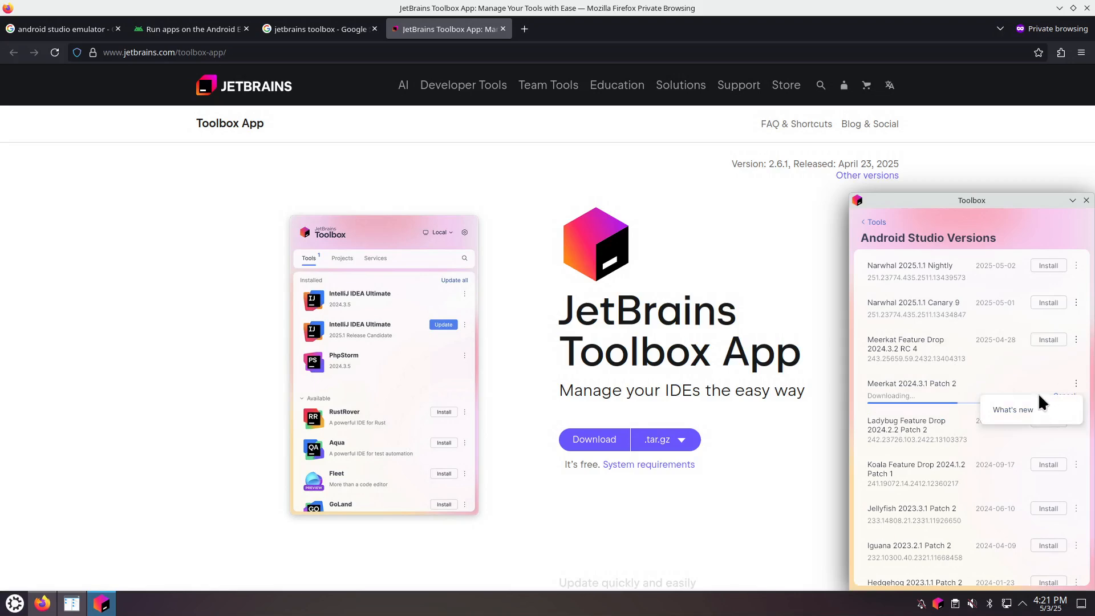
click(925, 336)
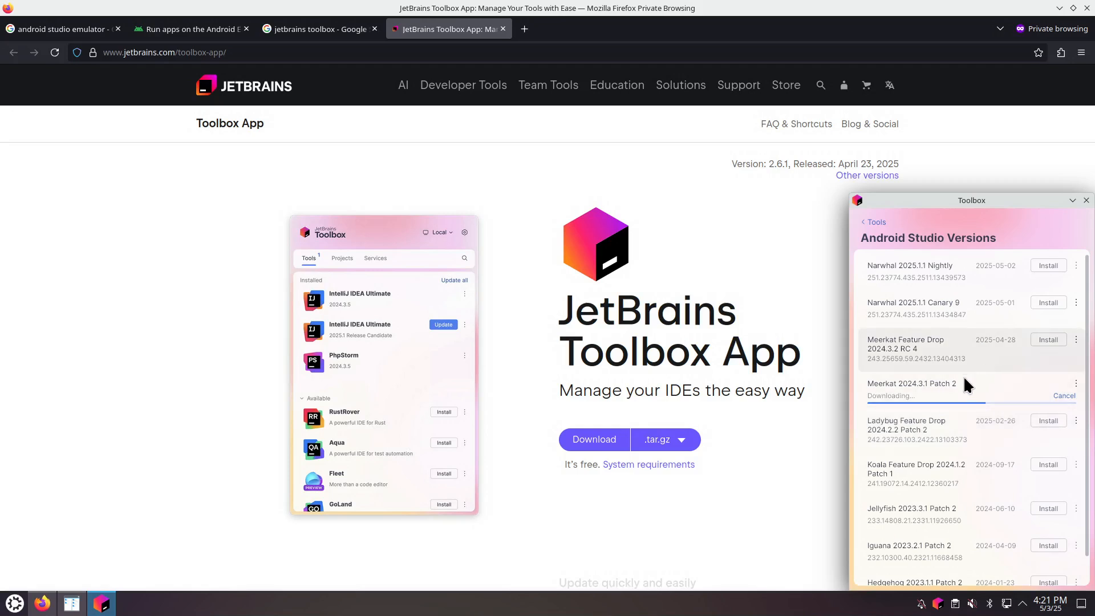
click(876, 222)
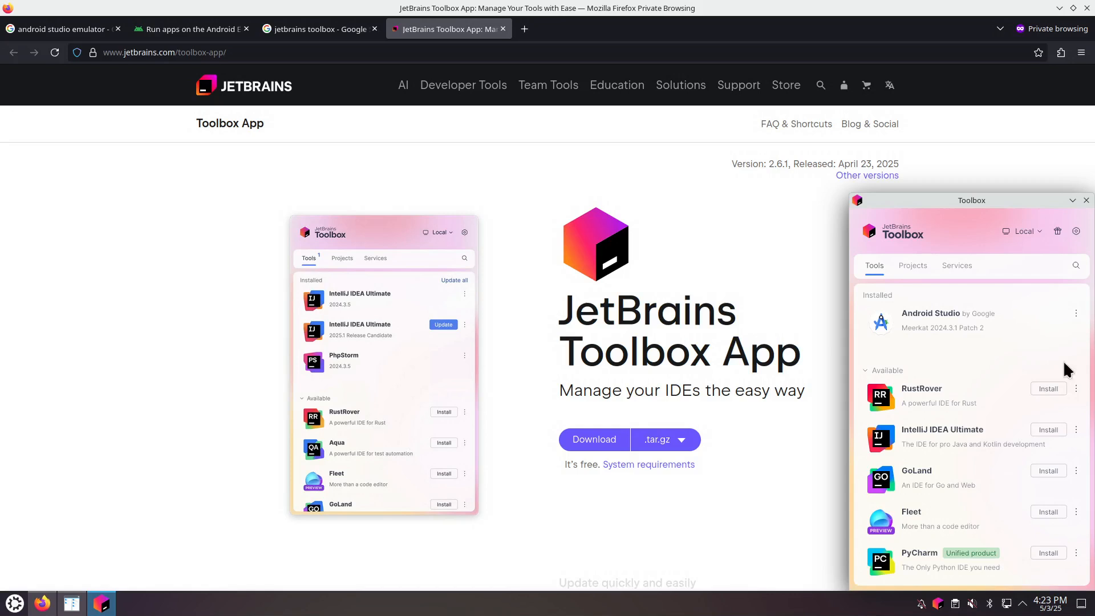
- Launch the installed Android Studio and look up its entry in the application launcher with "and"
click(945, 328)
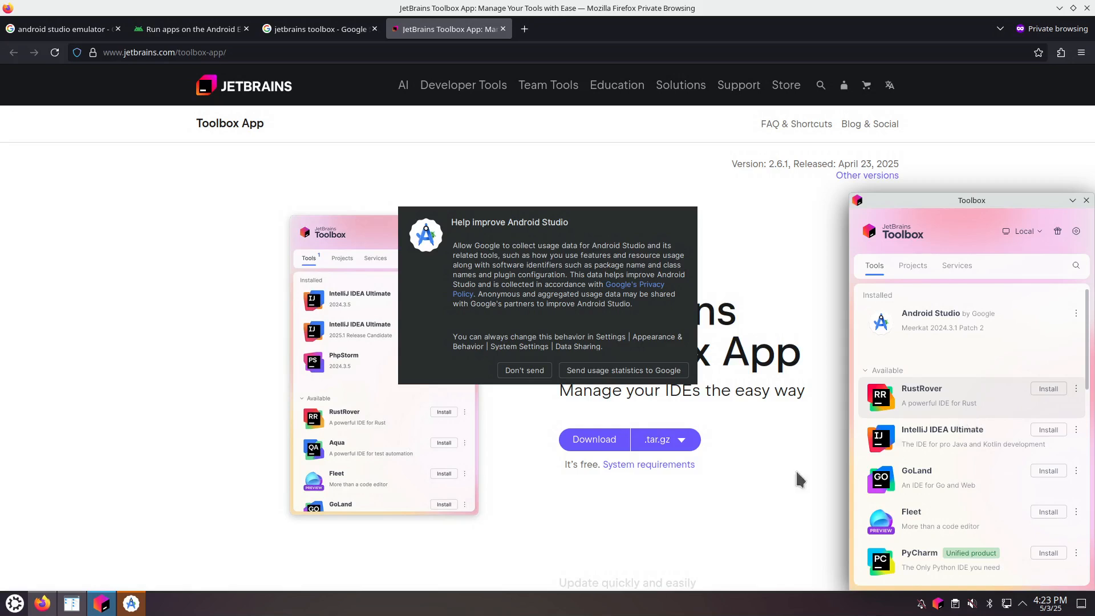
click(12, 605)
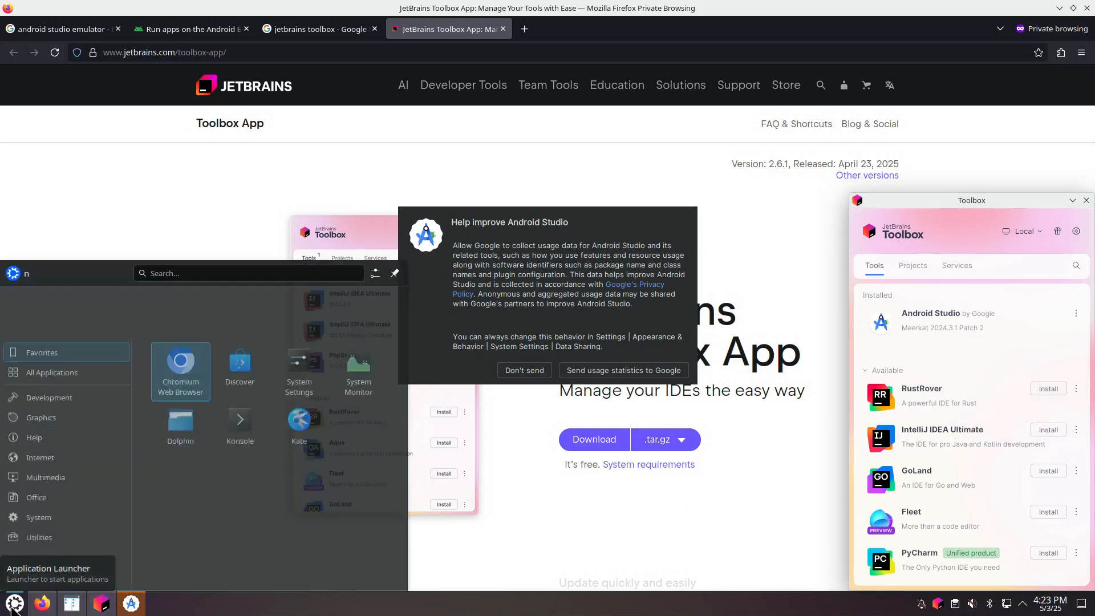
text(and)
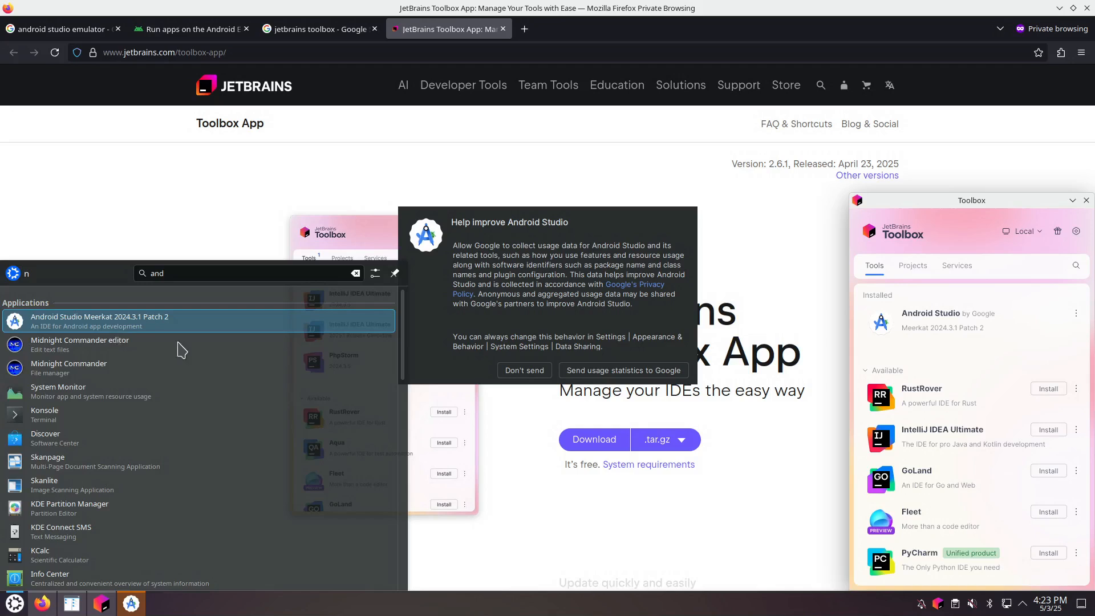
key(Escape)
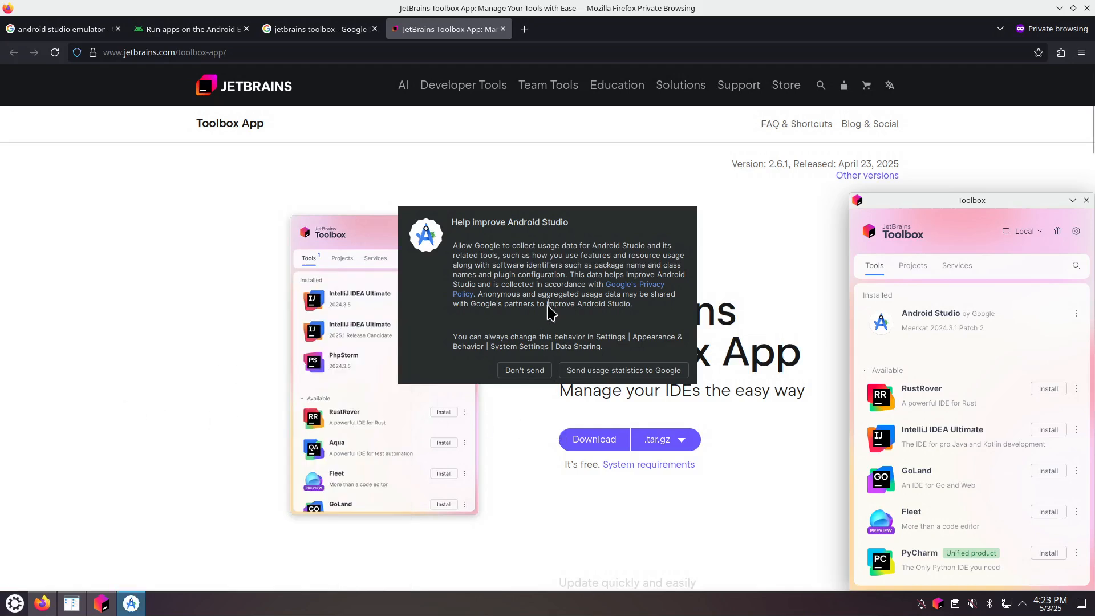
- Agree to send usage statistics to Google and proceed through the setup wizard with the Standard install type
click(593, 376)
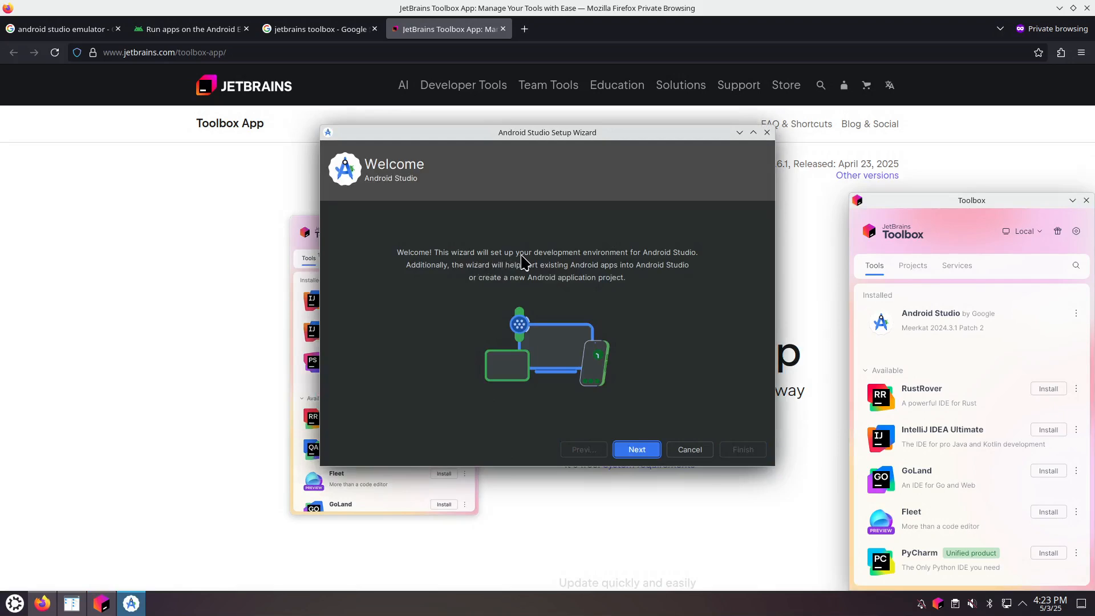
click(637, 450)
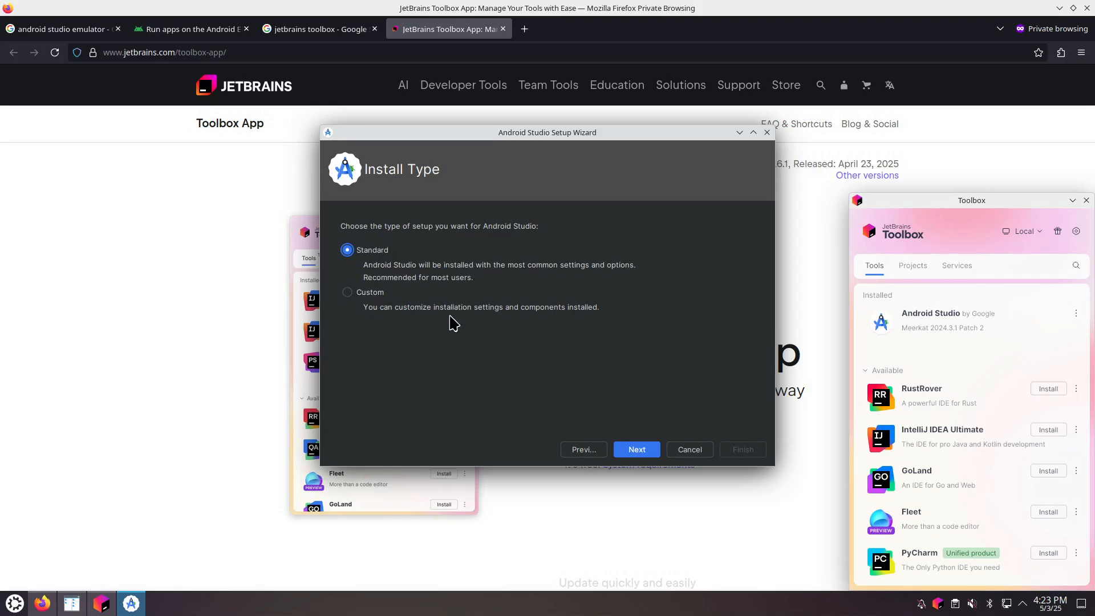
click(636, 450)
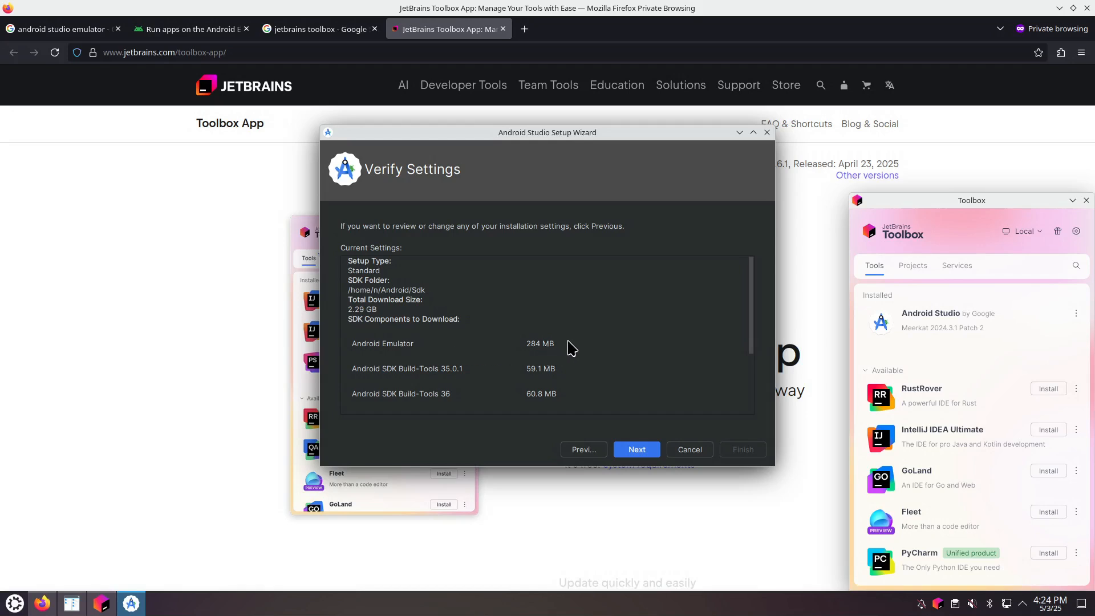
- Review the SDK components to download and accept the android-sdk-license agreement
scroll(571, 347, down, 3)
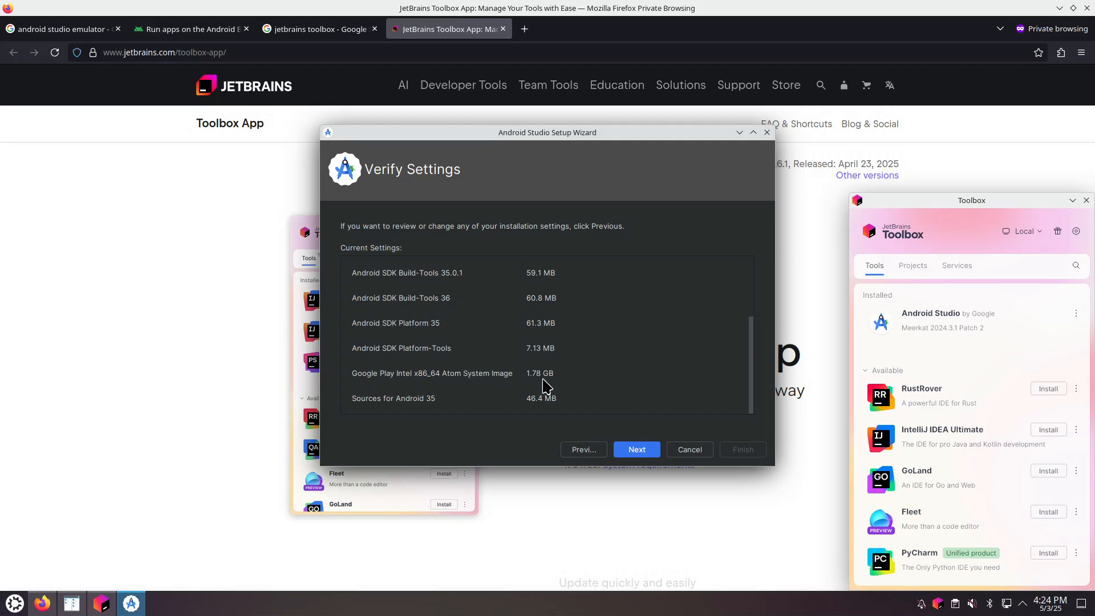
scroll(546, 386, up, 3)
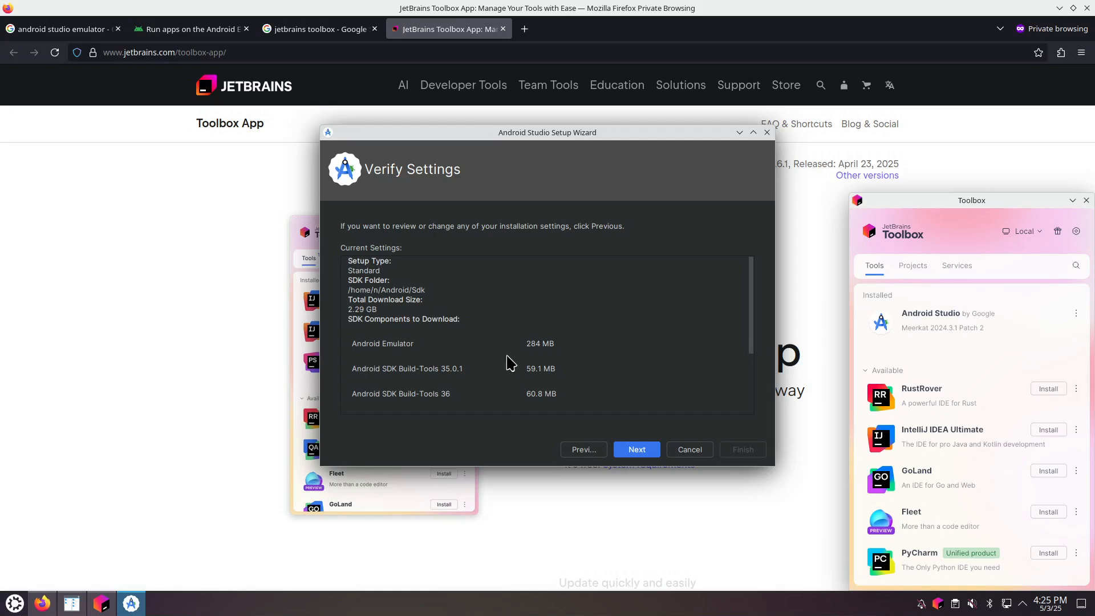
scroll(512, 369, down, 3)
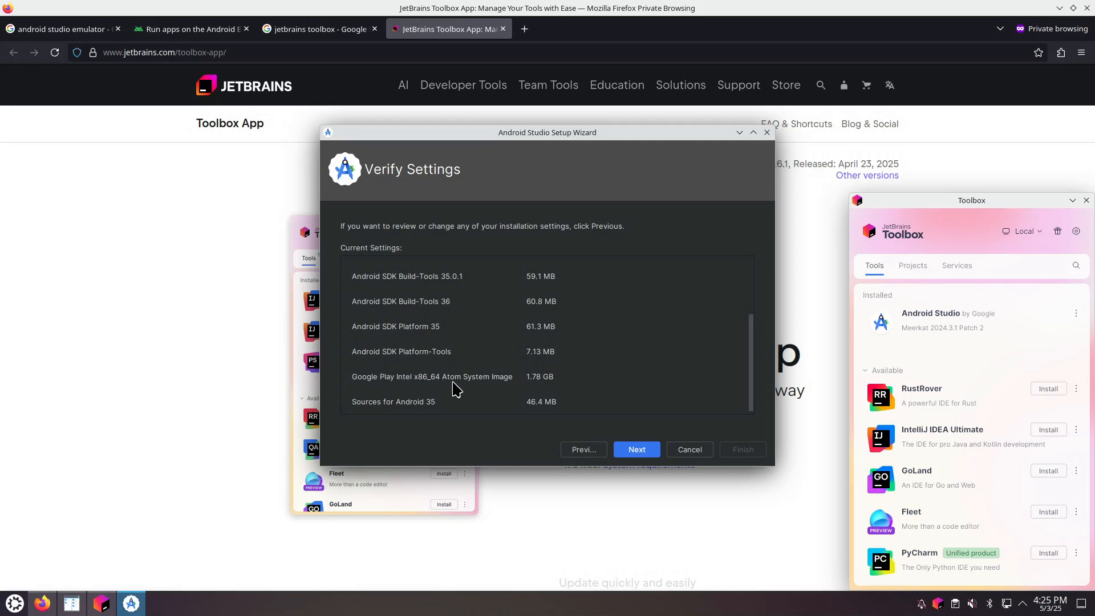
click(638, 451)
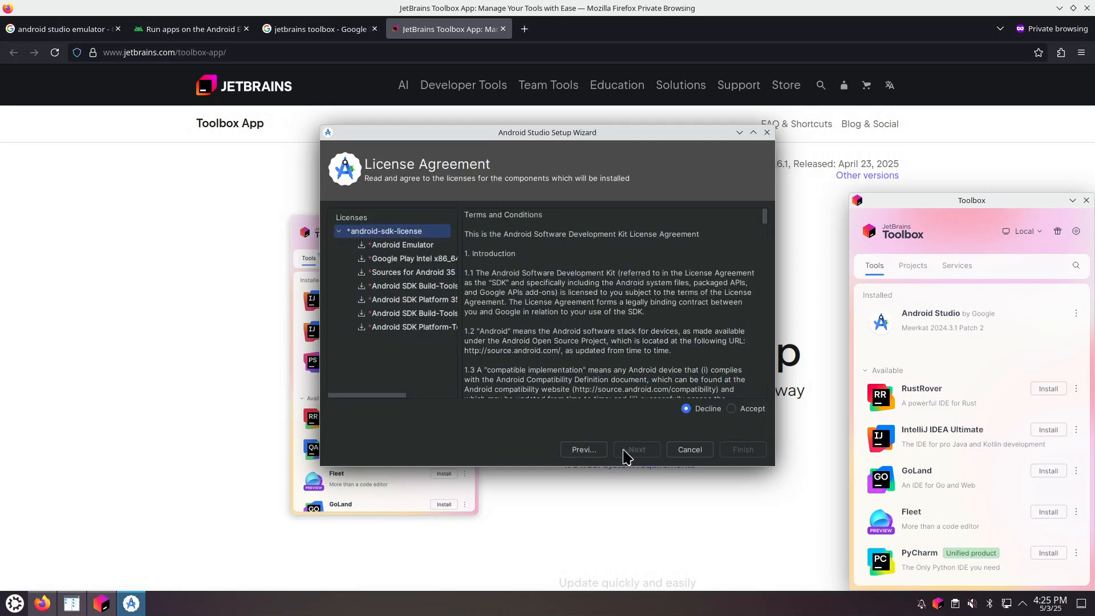
click(731, 408)
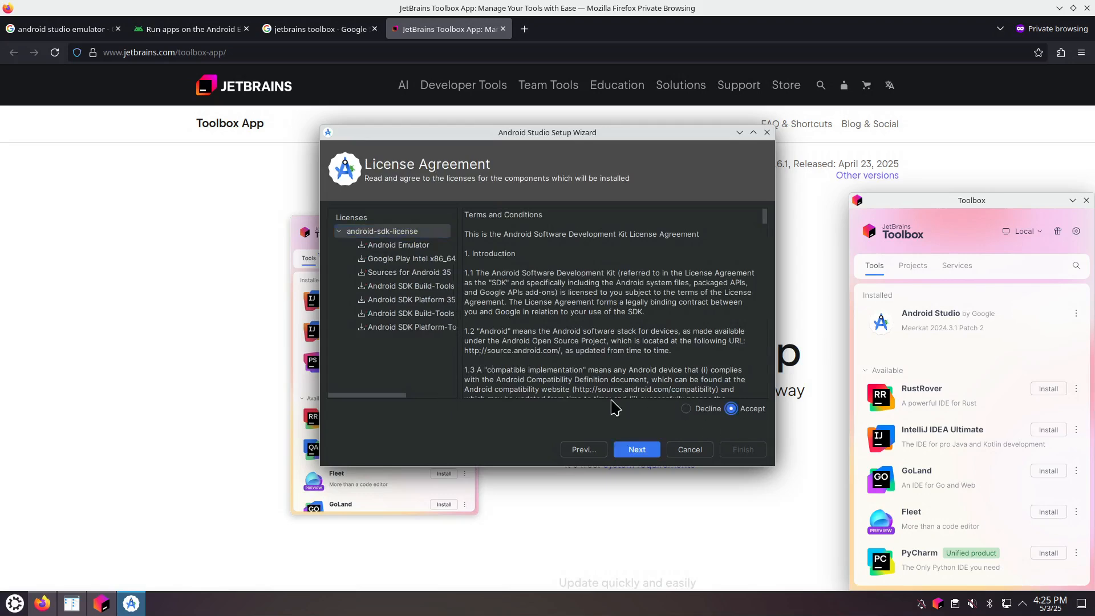
- Proceed to the wizard's Emulator Settings, open the guide on configuring hardware acceleration for the Android Emulator, and return to the wizard
click(642, 453)
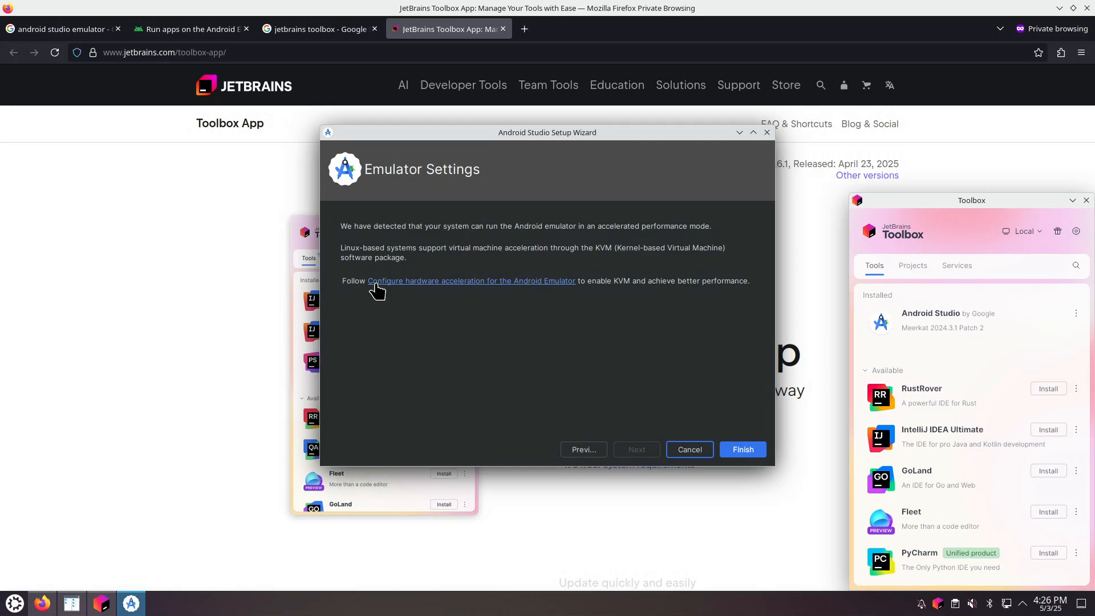
click(426, 289)
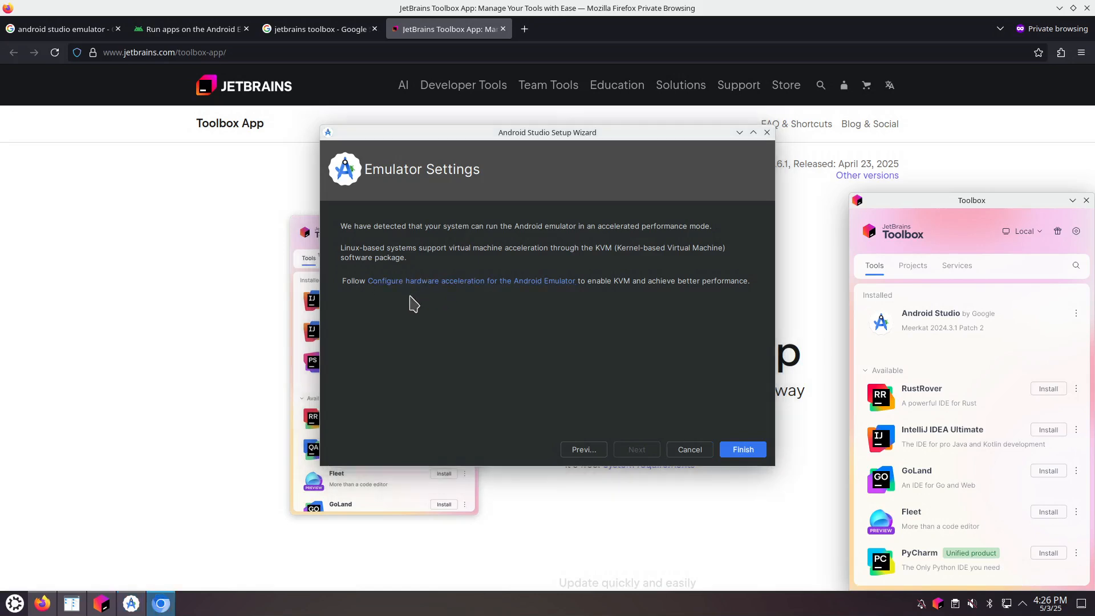
click(646, 367)
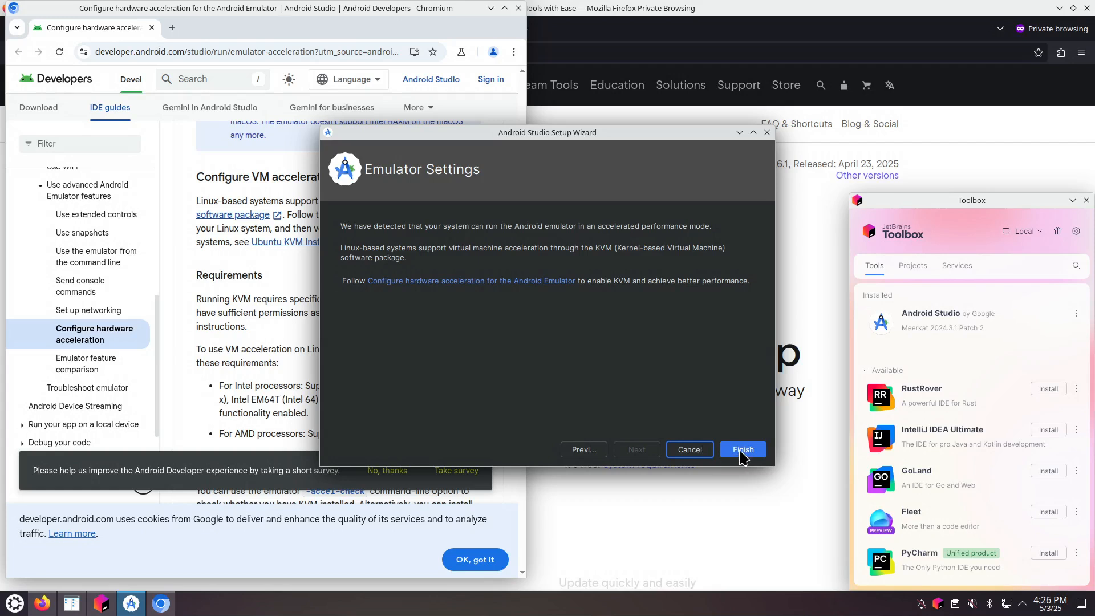
- Start the SDK component download with its details shown, and move the setup wizard aside to uncover the hardware acceleration guide
click(742, 450)
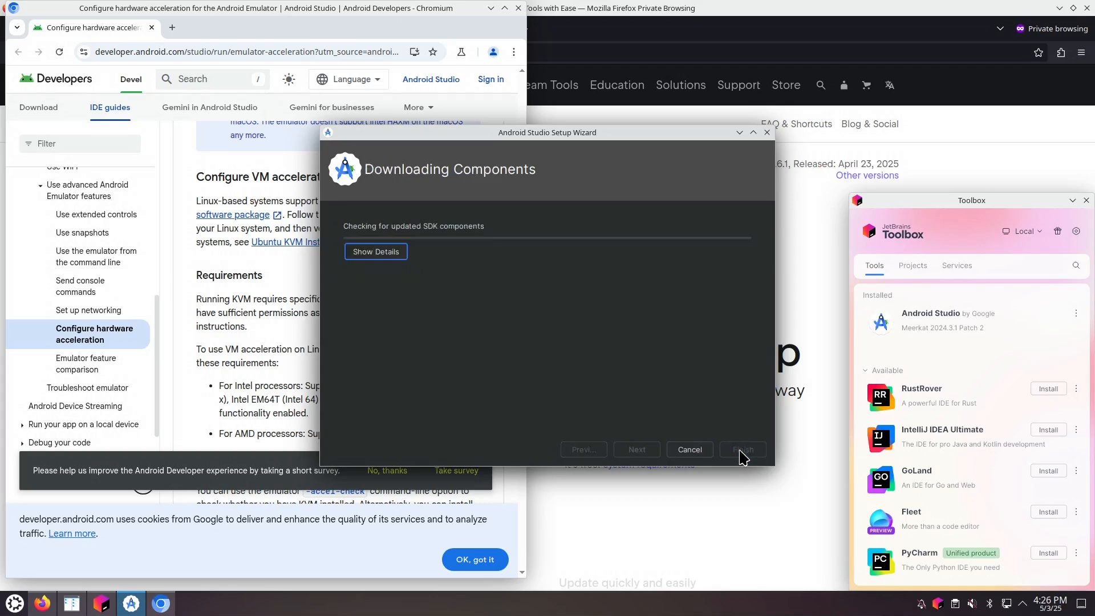
click(396, 262)
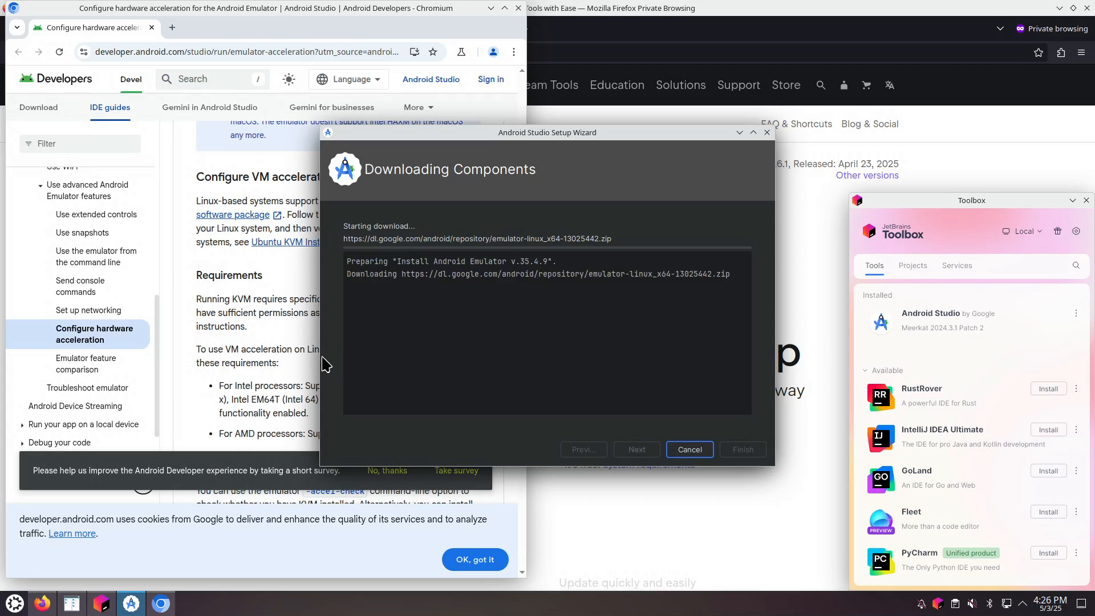
drag(566, 134, 699, 139)
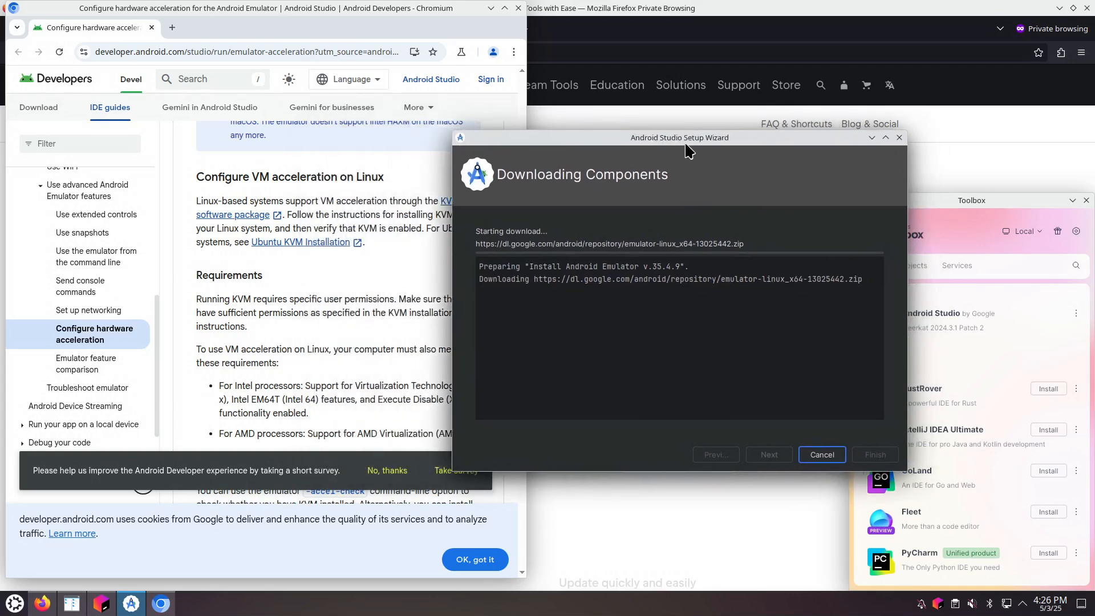
- Decline the survey and read the guide's Linux VM acceleration requirements and its instructions for checking whether KVM is installed
click(388, 471)
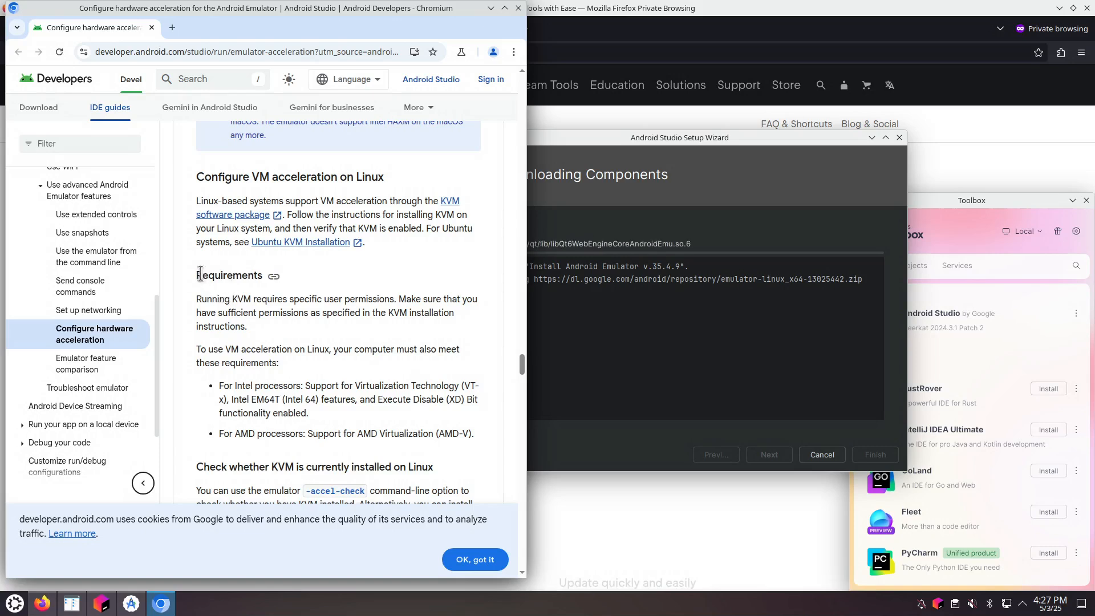
drag(202, 275, 306, 449)
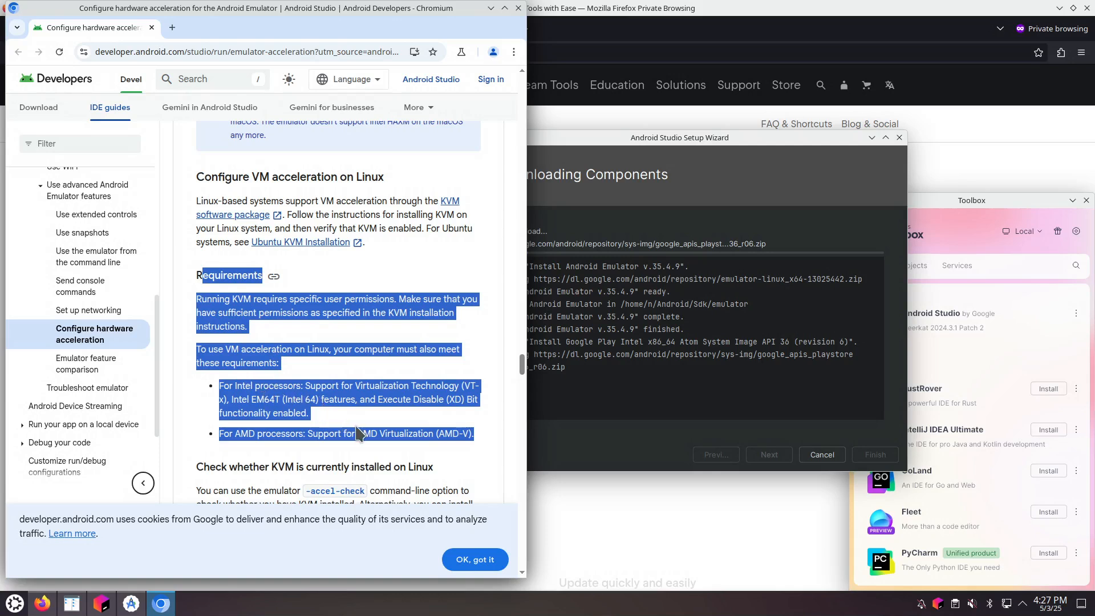
click(263, 433)
scroll(250, 435, down, 1)
scroll(250, 434, down, 1)
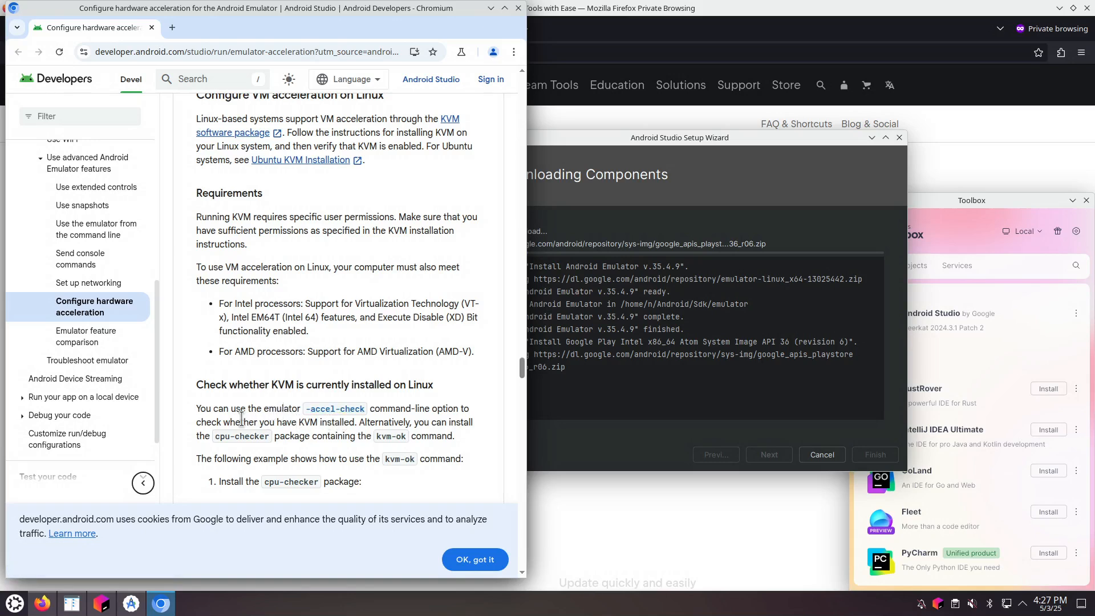
scroll(262, 394, down, 3)
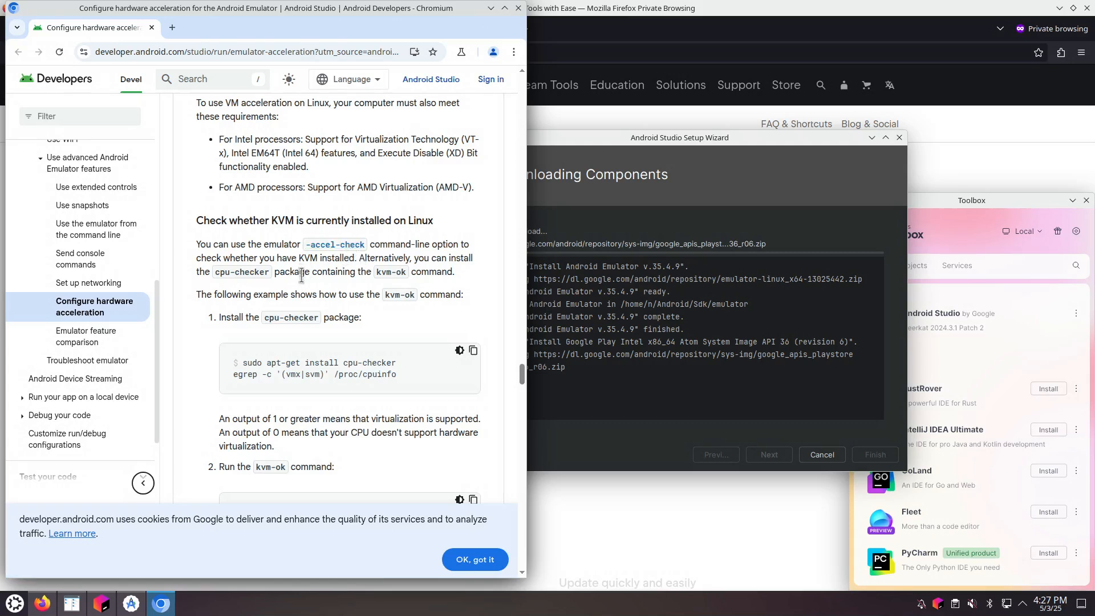
scroll(302, 276, down, 3)
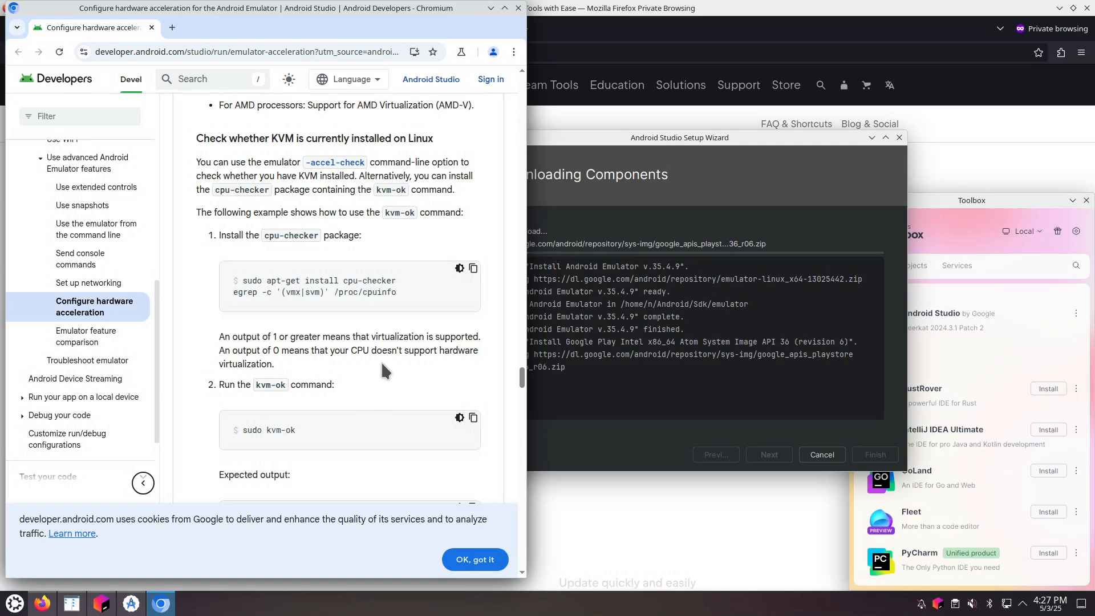
scroll(382, 363, down, 3)
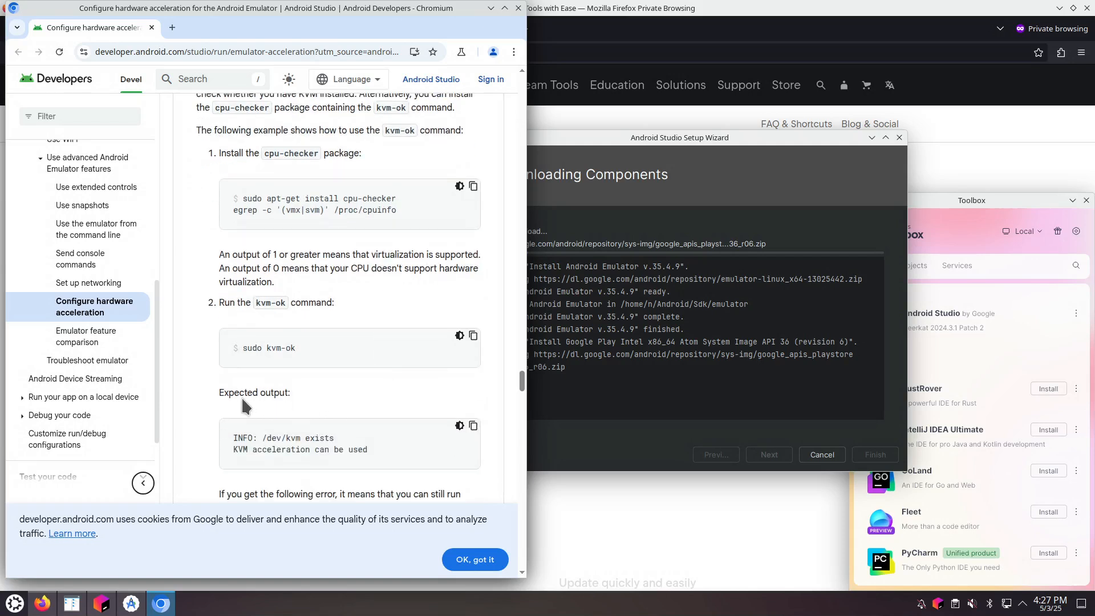
drag(234, 392, 344, 447)
scroll(325, 406, down, 3)
scroll(343, 447, down, 3)
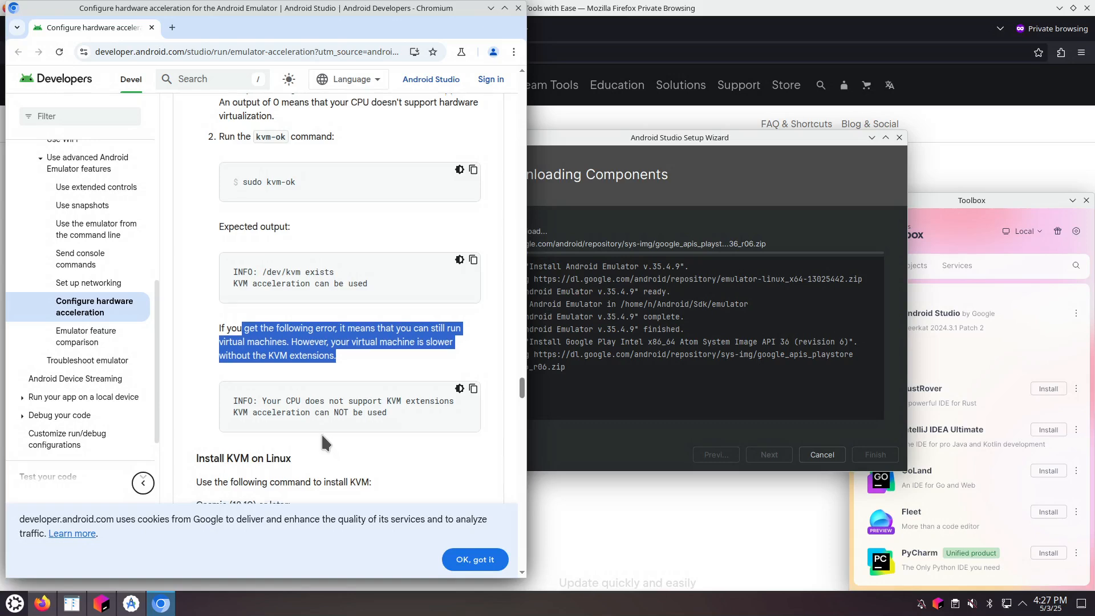
- Examine the guide's KVM installation commands and Intel HAXM uninstallation section, and return to the section on checking for KVM
scroll(320, 433, down, 6)
scroll(276, 393, down, 9)
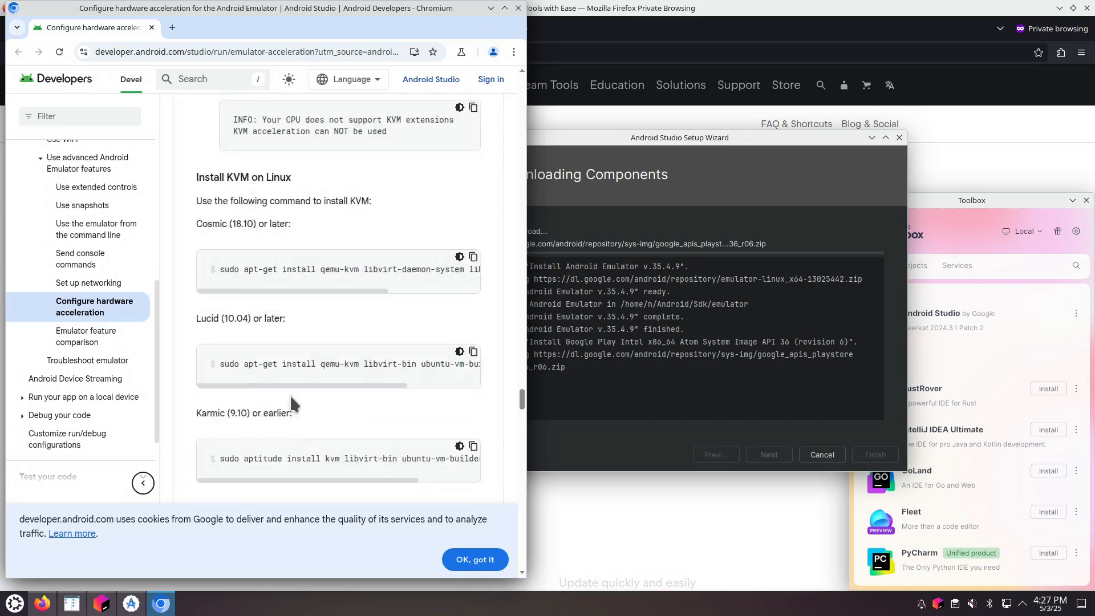
scroll(291, 430, down, 3)
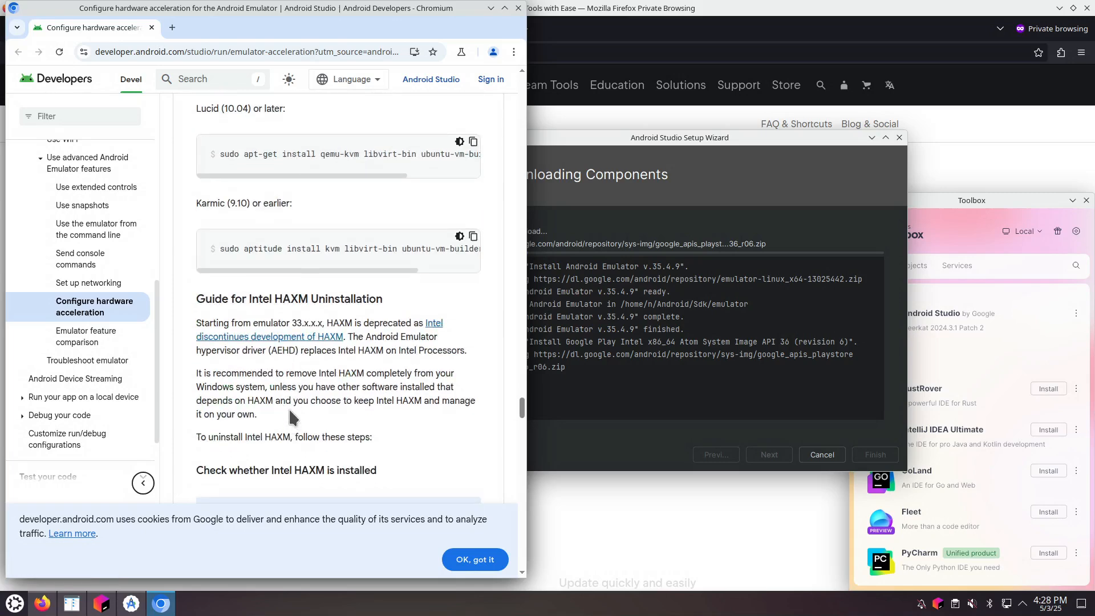
drag(222, 373, 246, 400)
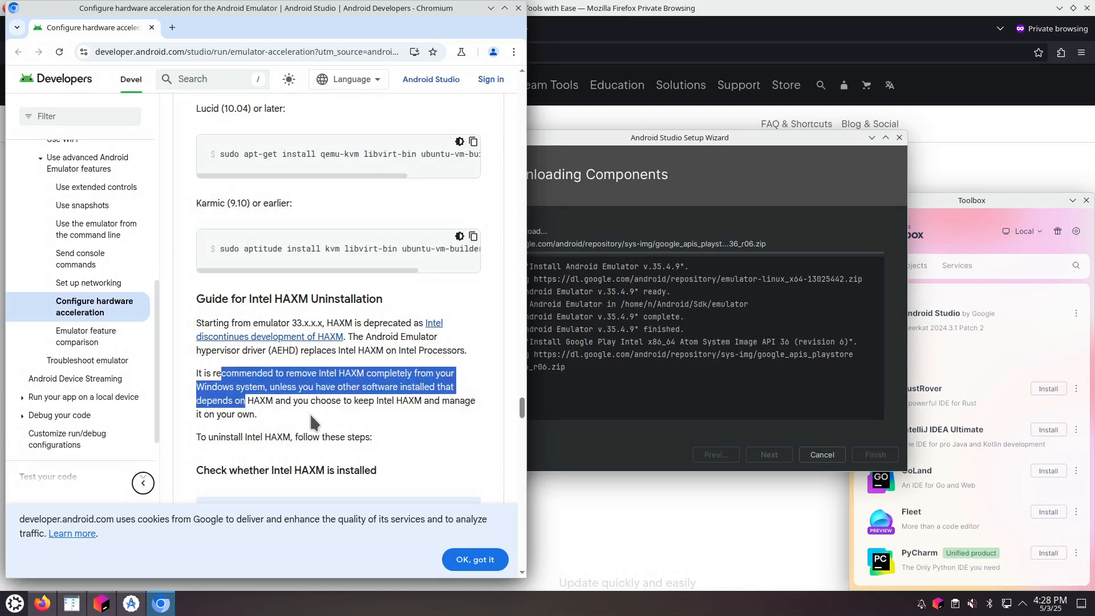
scroll(334, 425, down, 3)
scroll(370, 422, down, 12)
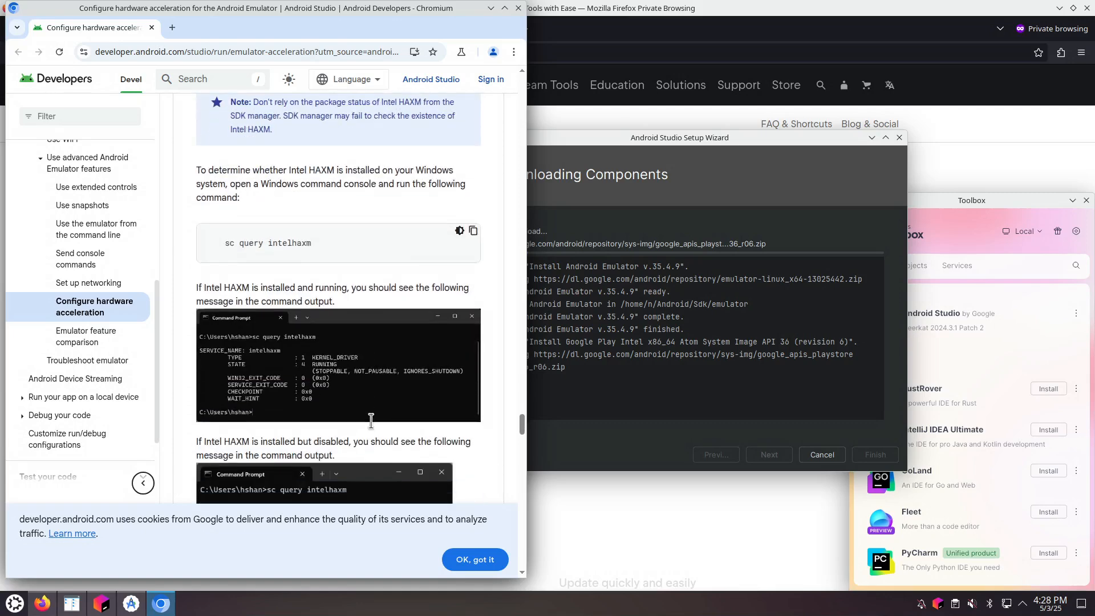
scroll(370, 422, up, 20)
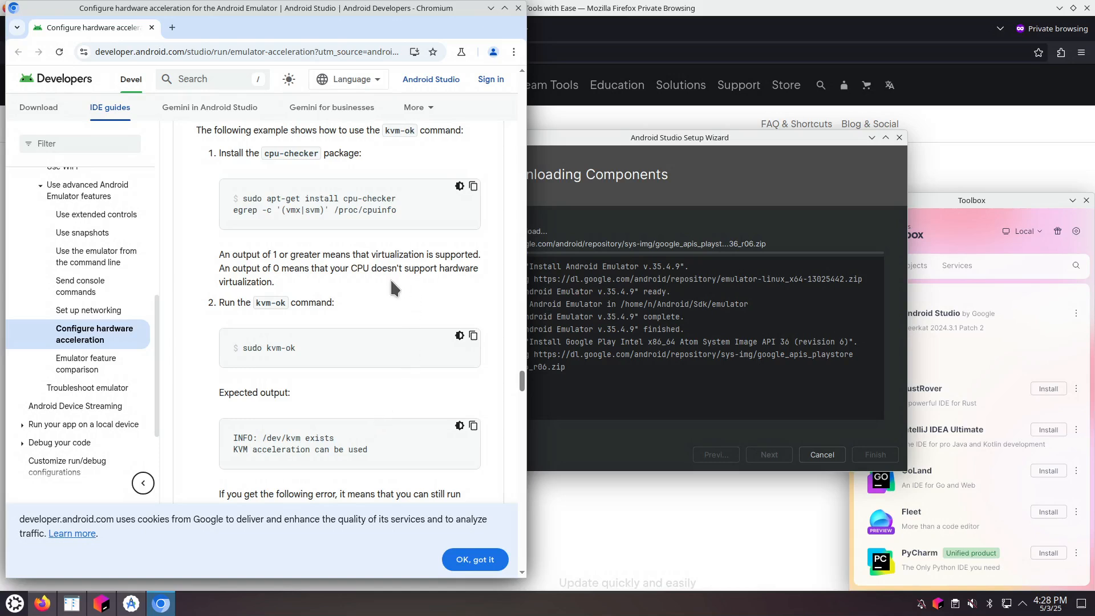
scroll(371, 276, up, 2)
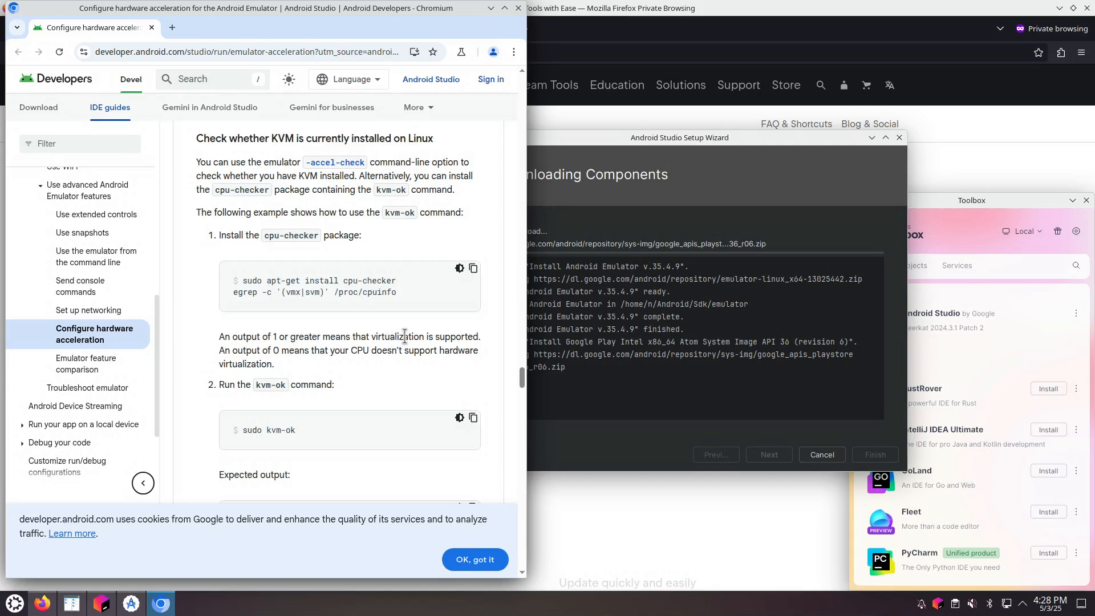
- Review the component installation log, including the SDK status and created virtual device, and finish the Android Studio setup wizard
click(594, 439)
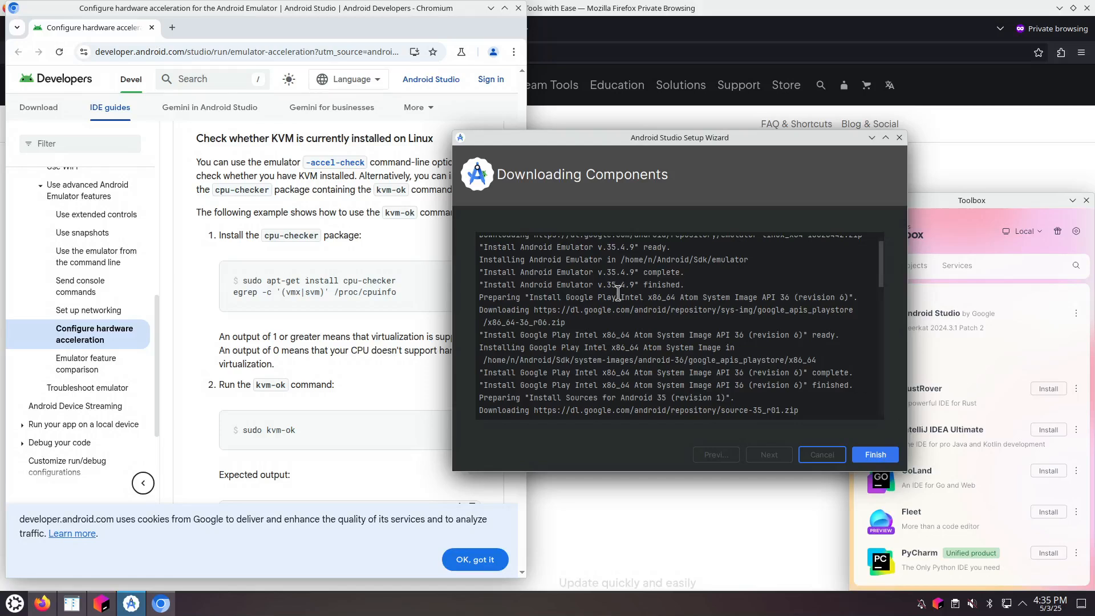
drag(598, 297, 705, 365)
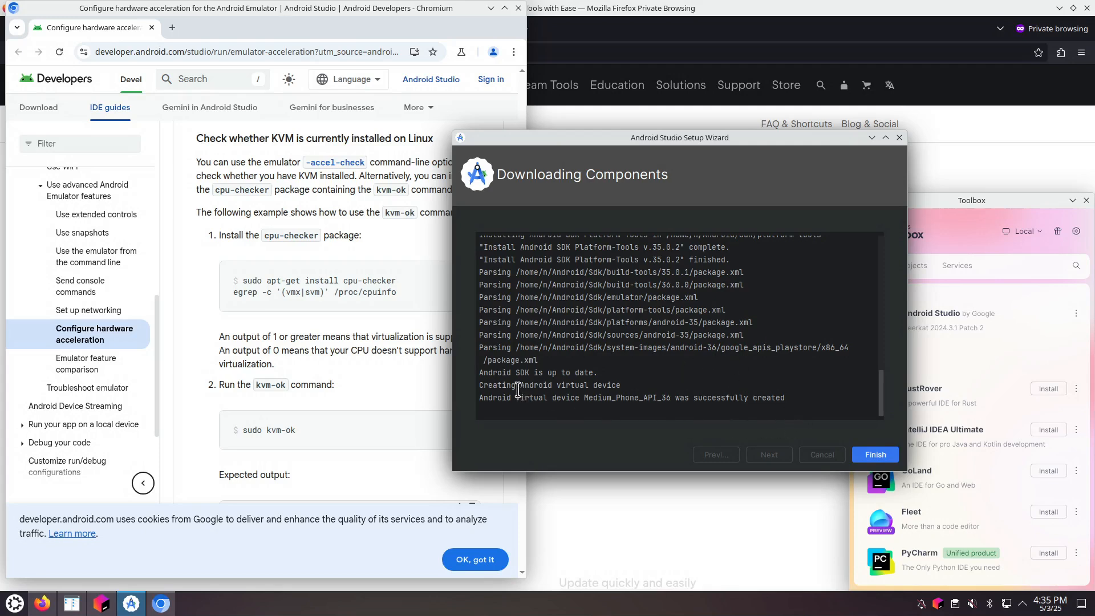
drag(517, 385, 625, 385)
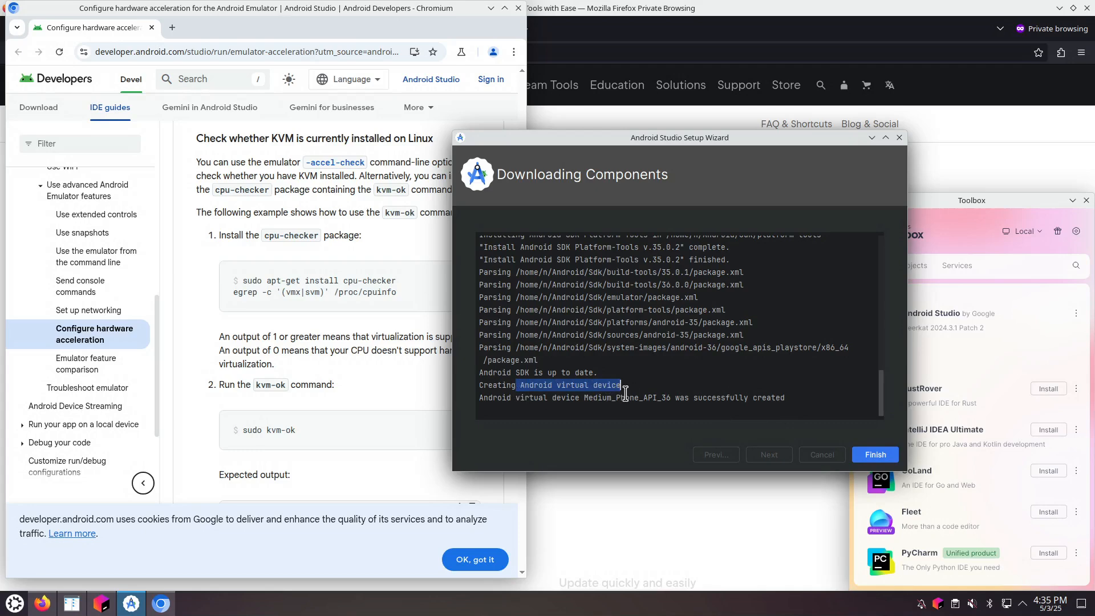
drag(488, 372, 540, 378)
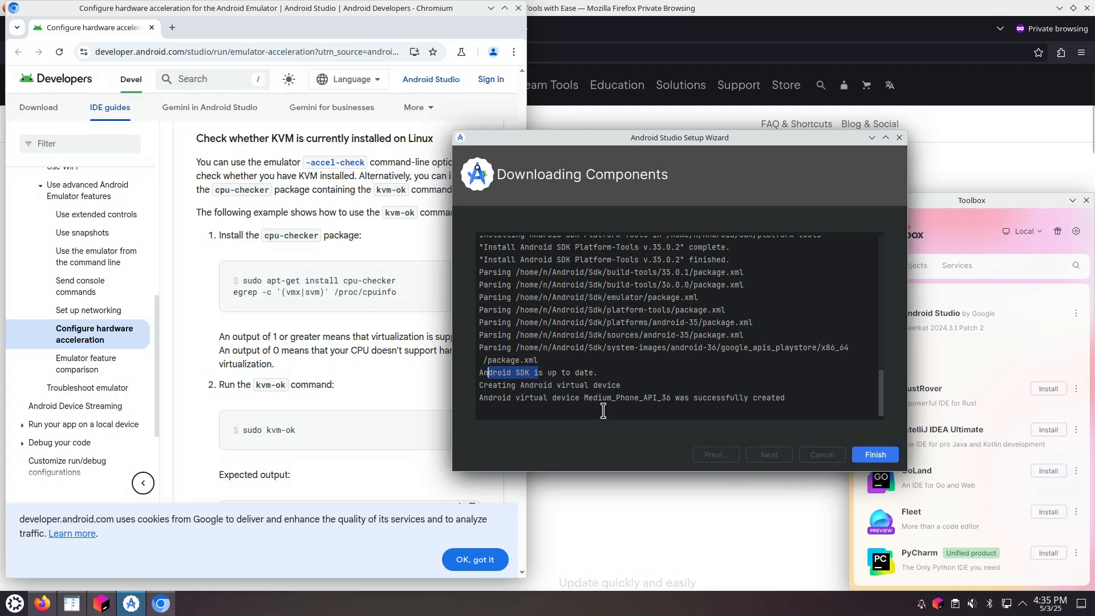
drag(584, 397, 670, 397)
click(875, 455)
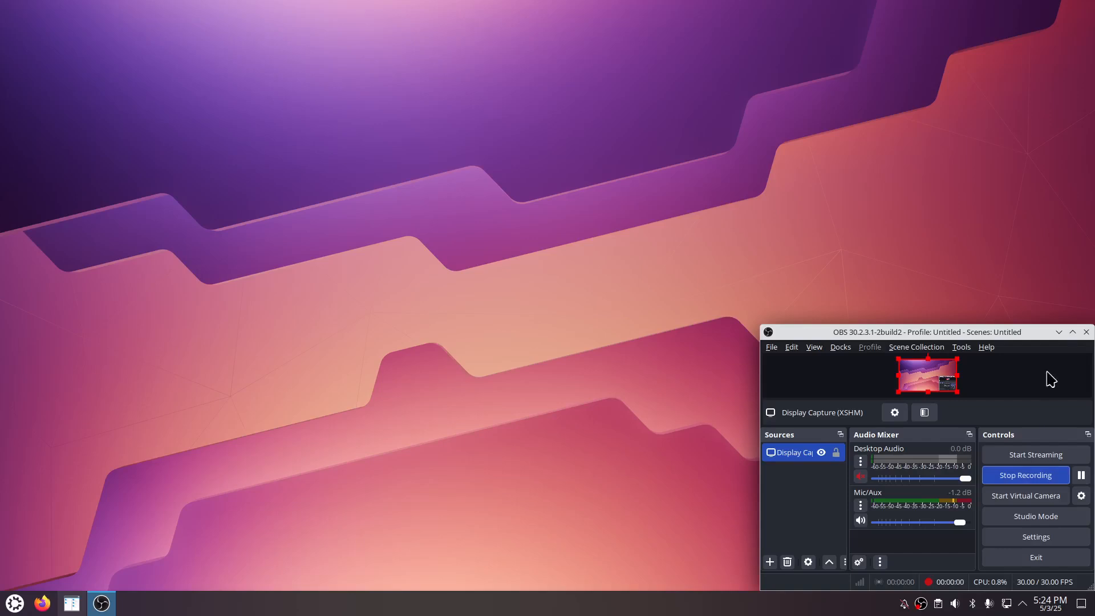
- Minimize the OBS window and launch Android Studio from the Development applications
click(1058, 331)
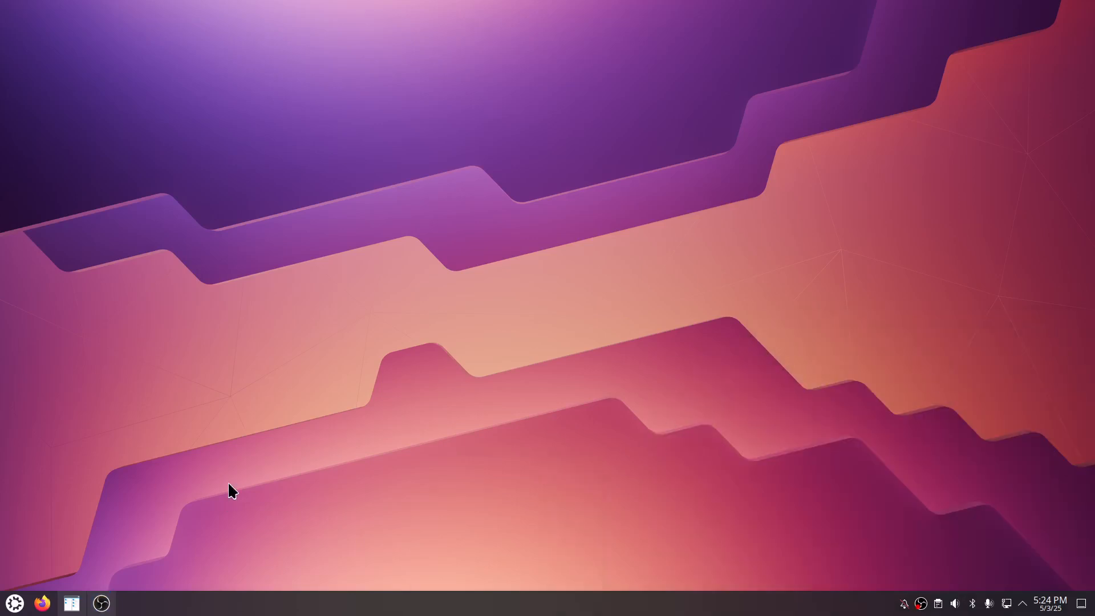
click(8, 607)
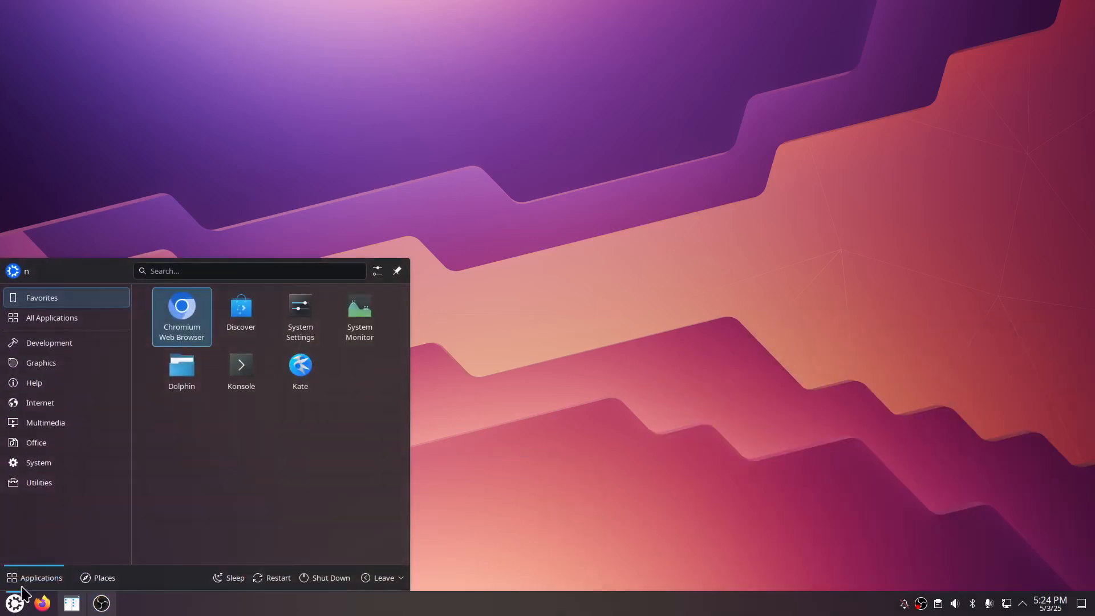
click(80, 344)
click(227, 301)
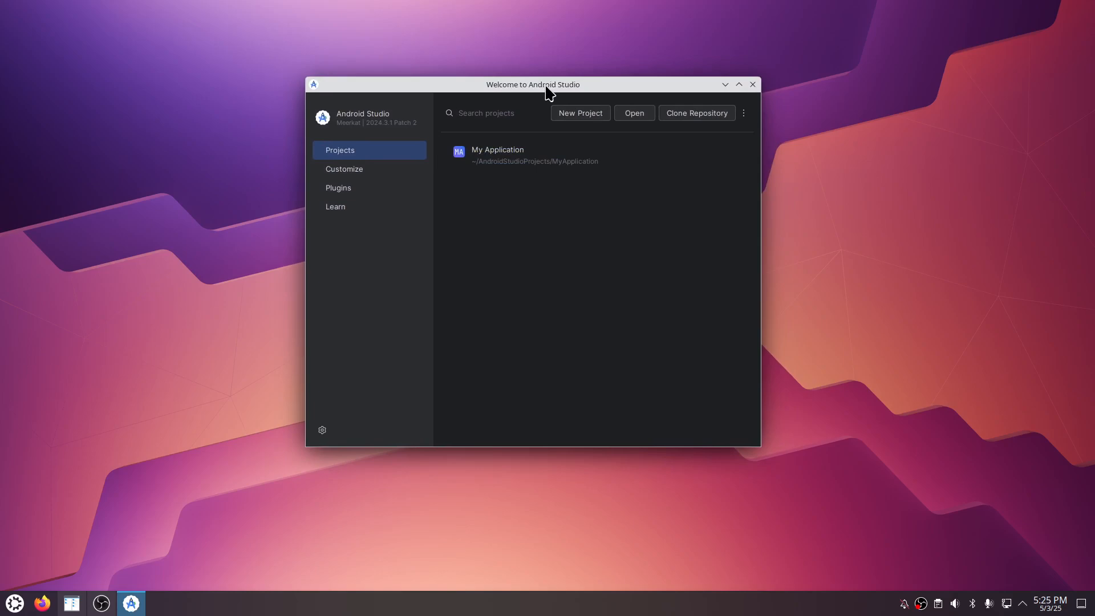
- Start the Medium Phone API 36 virtual device from the Virtual Device Manager and open Chrome on the emulated phone
click(744, 113)
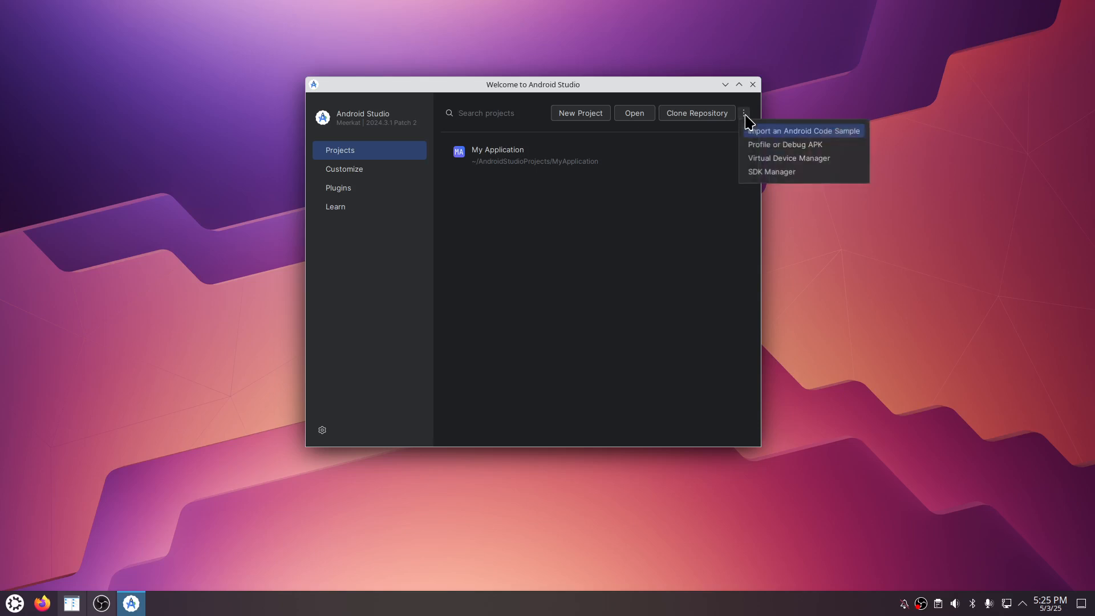
click(766, 158)
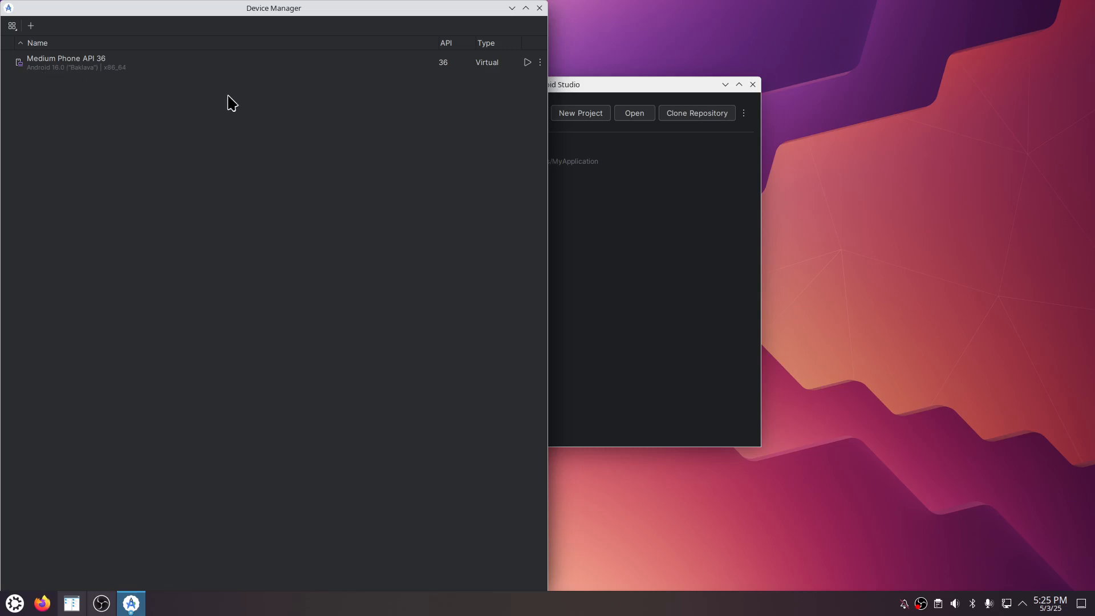
click(527, 62)
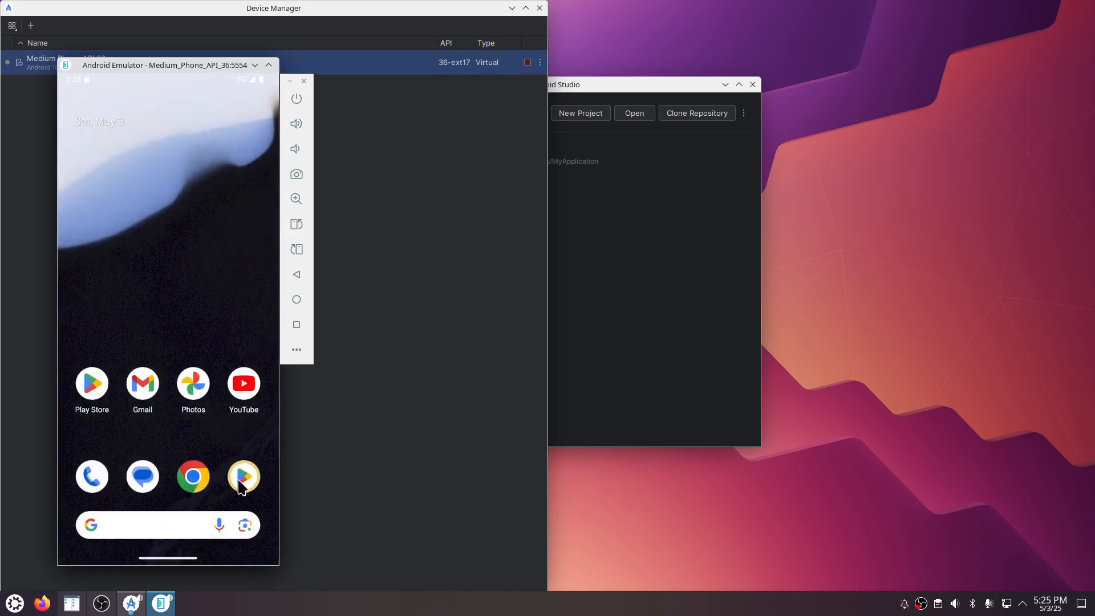
click(193, 478)
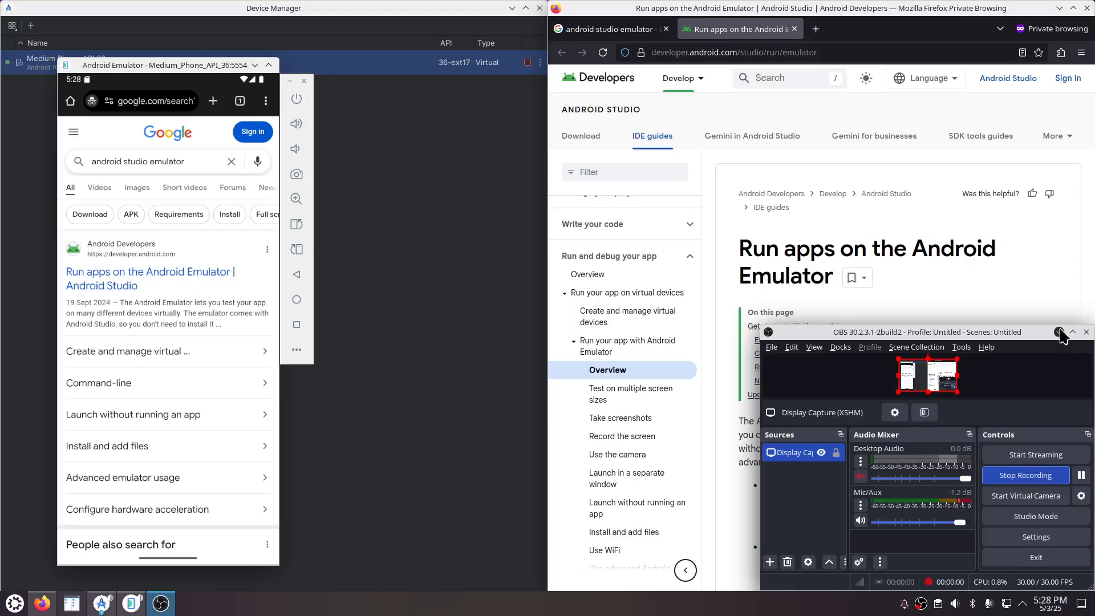
- Open the "Run apps on the Android Emulator" search result on the emulated phone and dismiss the page's survey and cookie notices
click(1060, 339)
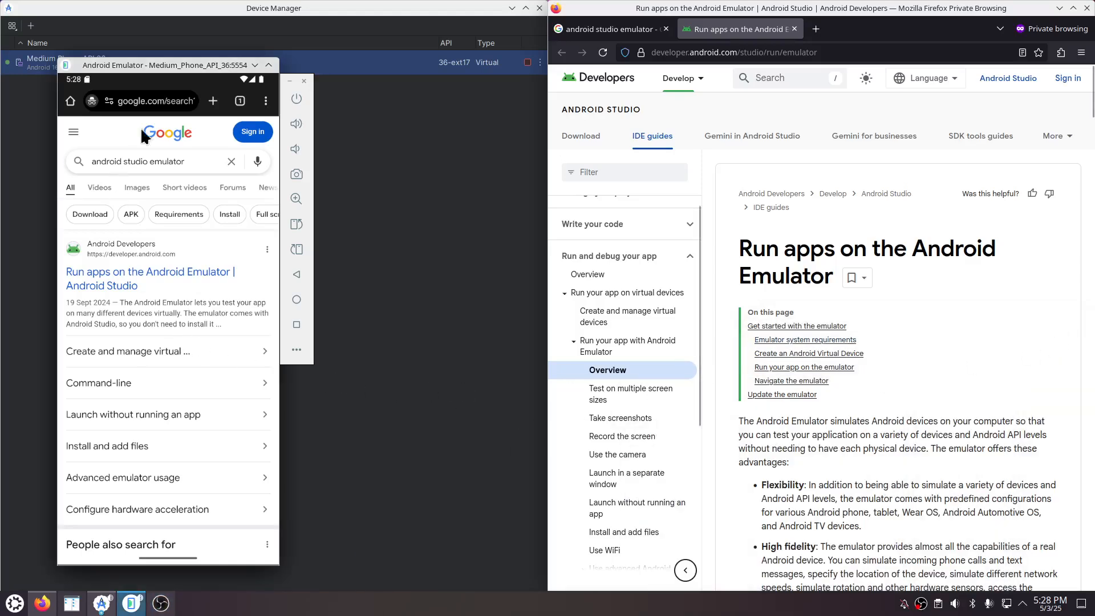
drag(180, 72, 197, 66)
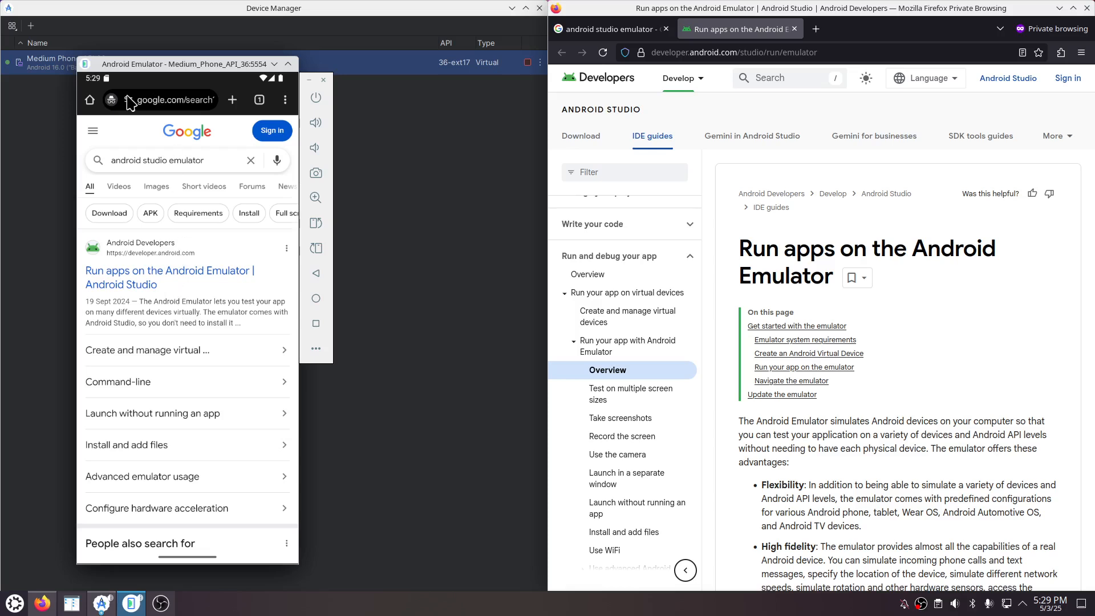
click(145, 284)
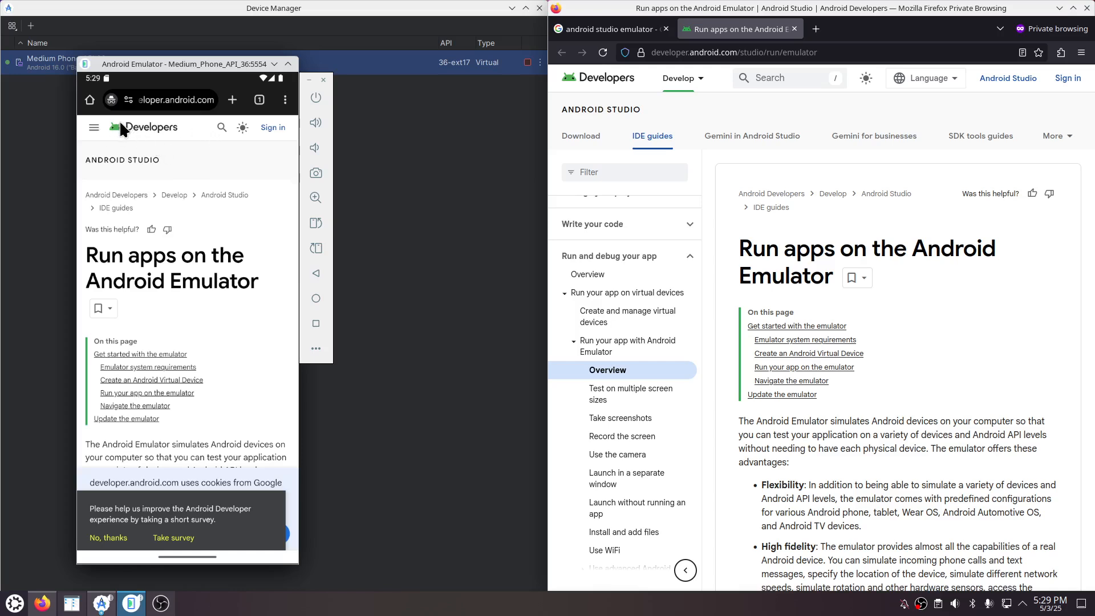
click(108, 538)
click(184, 534)
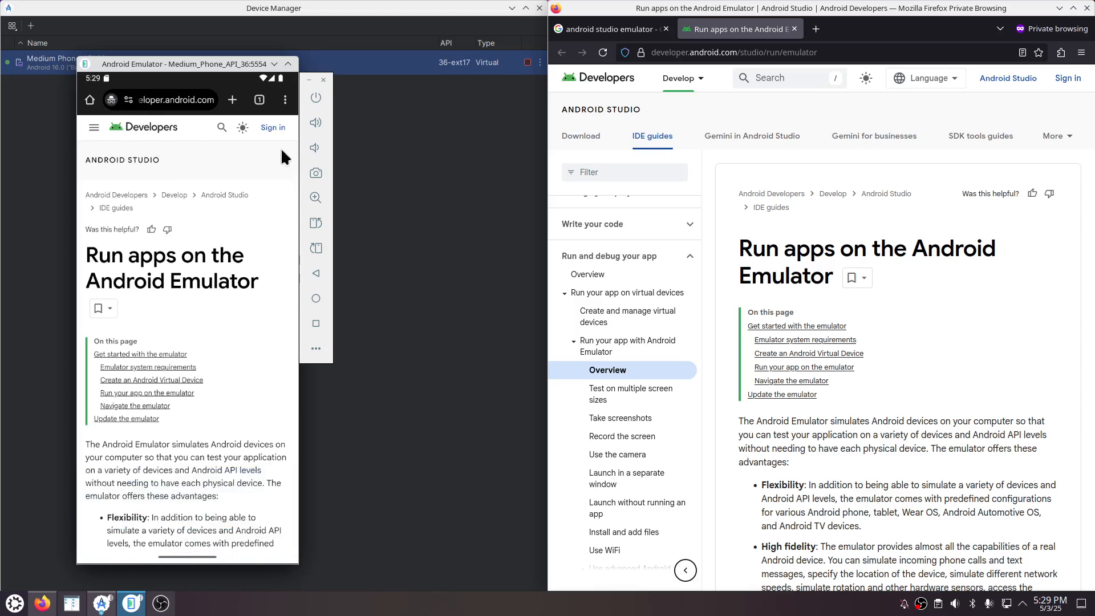
- Close the Chrome menu on the emulated phone and go back to the "android studio emulator" search results
click(285, 100)
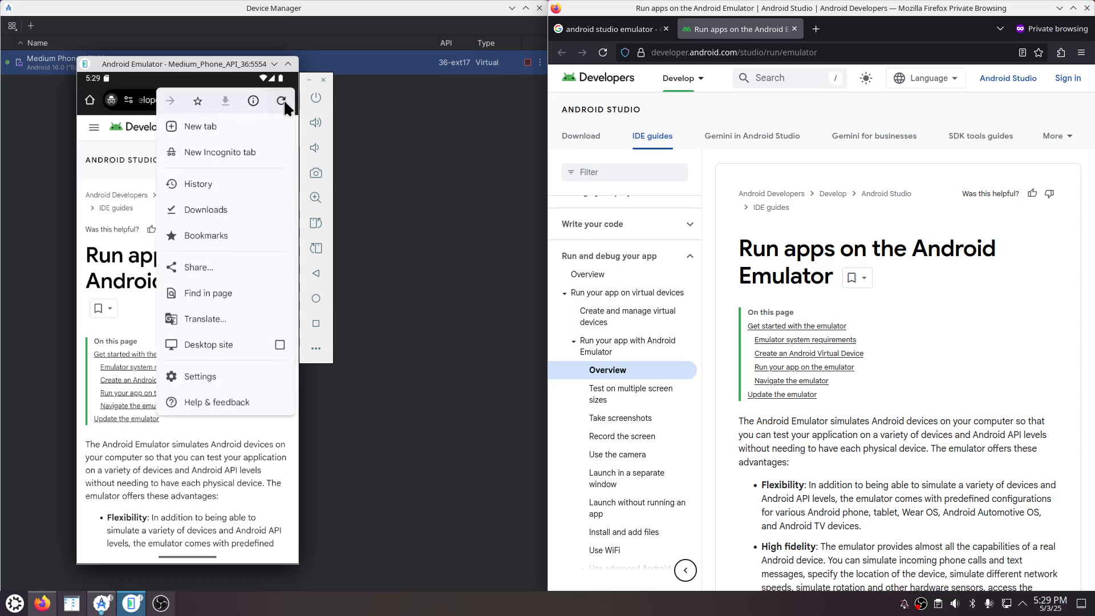
click(111, 213)
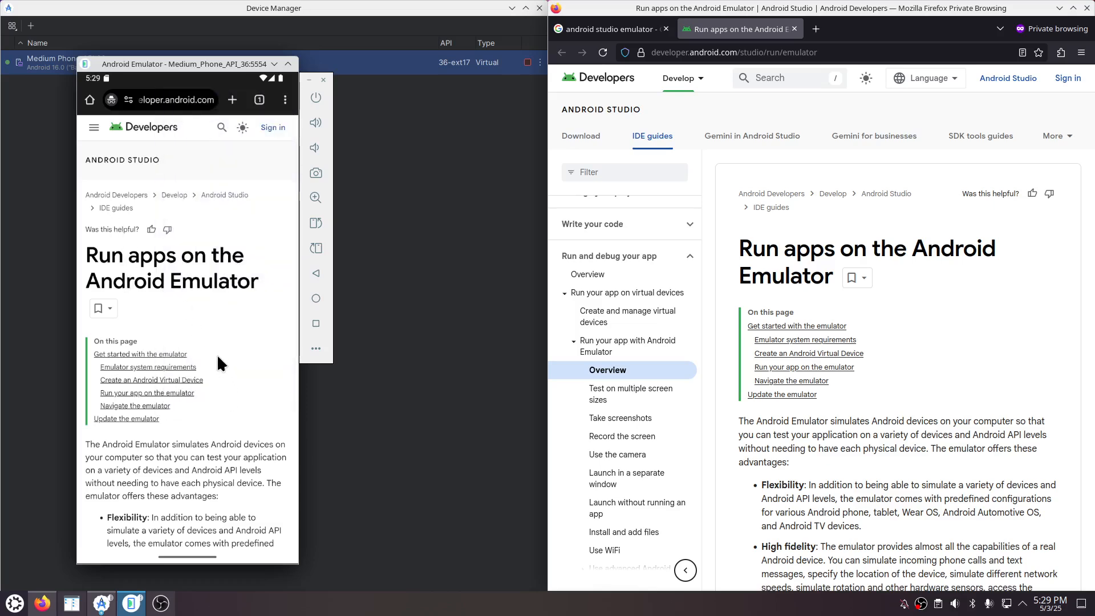
key(Escape)
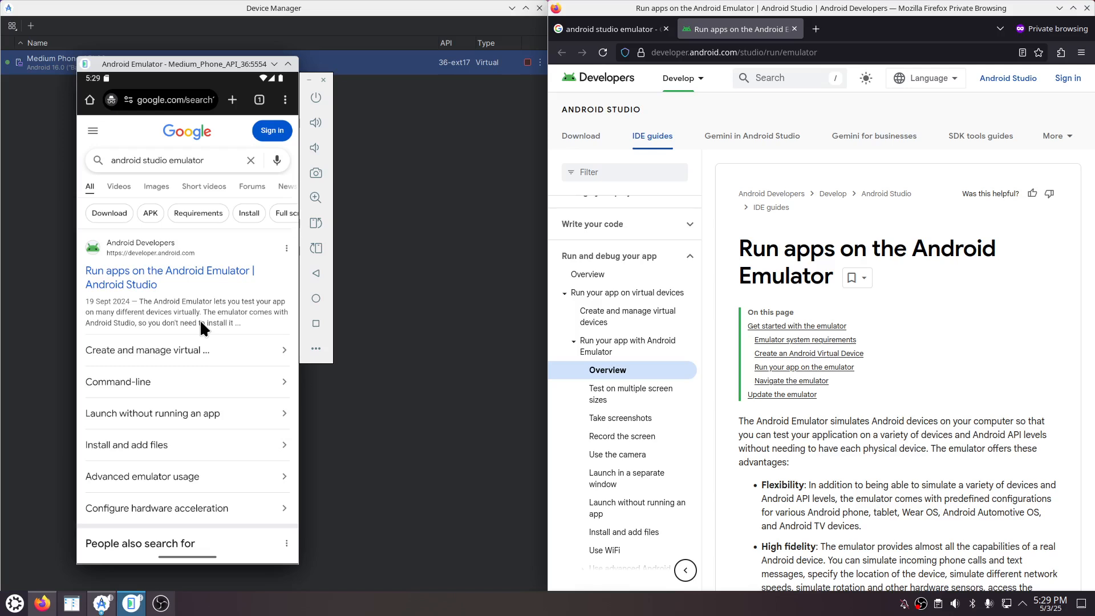
- Open the "Run apps on the Android Emulator" result in a new tab on the emulated phone and switch to that tab
click(142, 288)
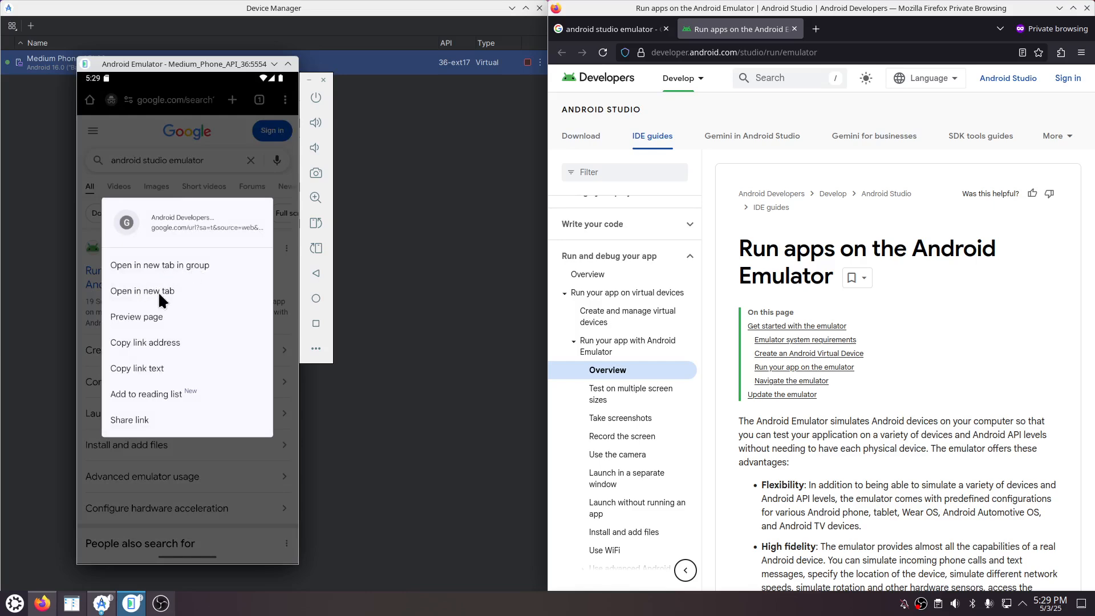
click(159, 290)
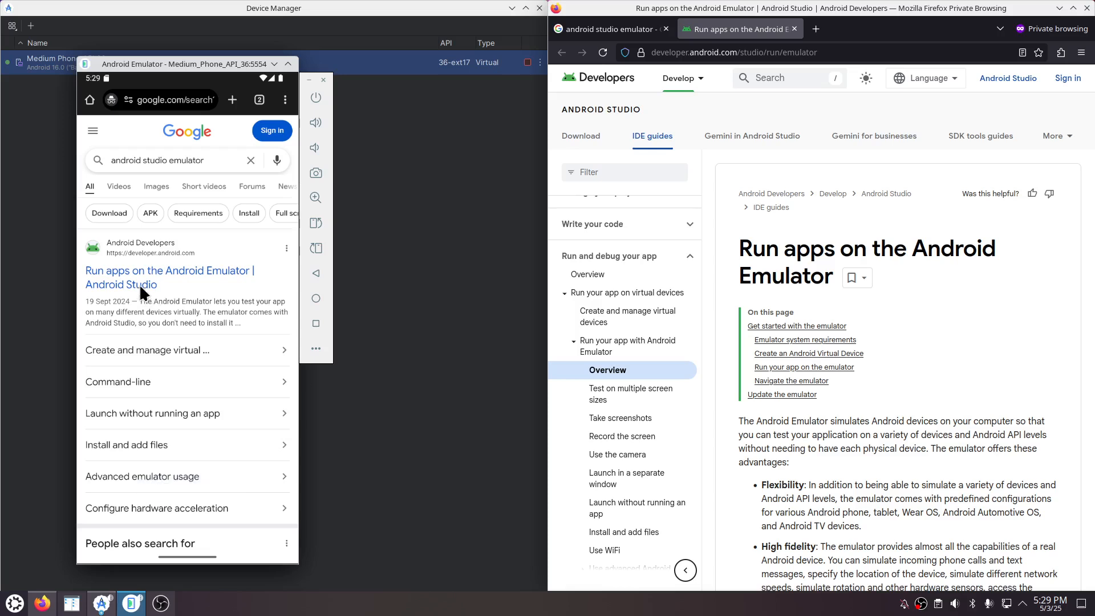
click(140, 292)
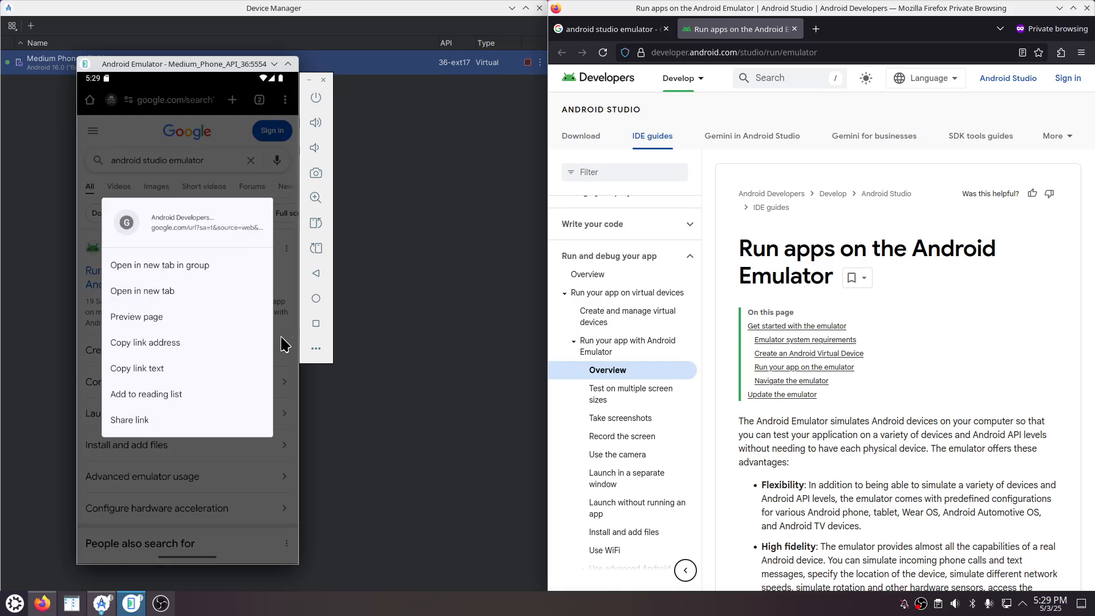
click(287, 318)
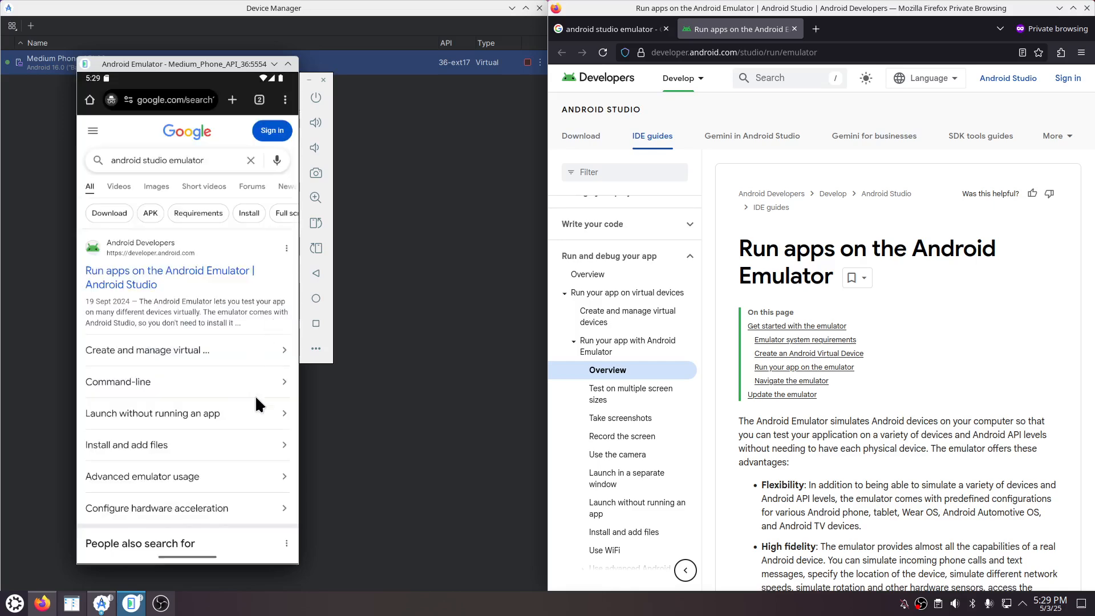
click(260, 100)
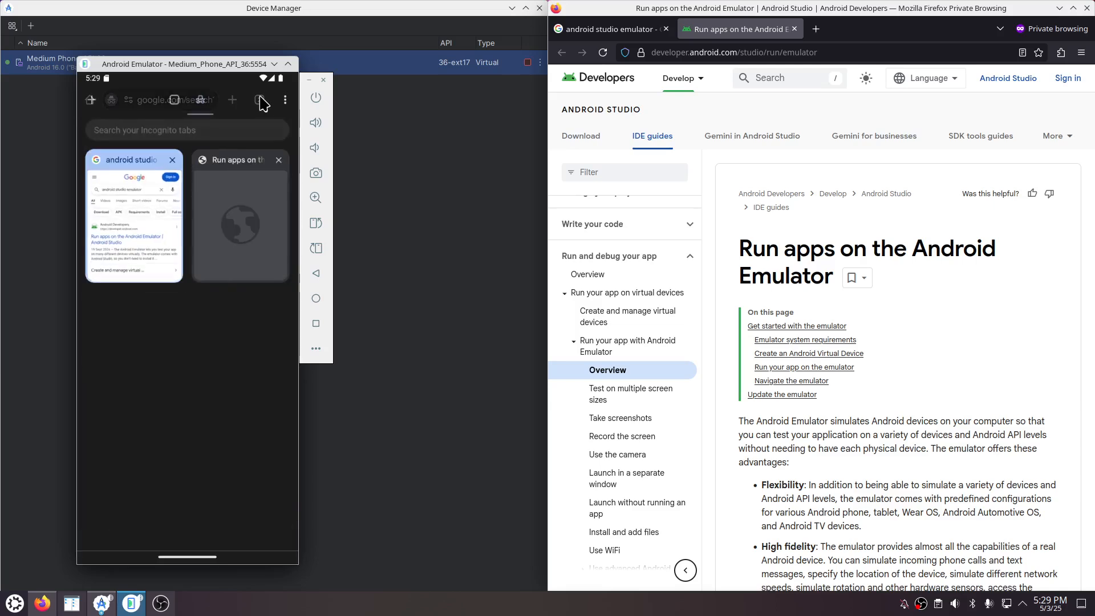
click(234, 209)
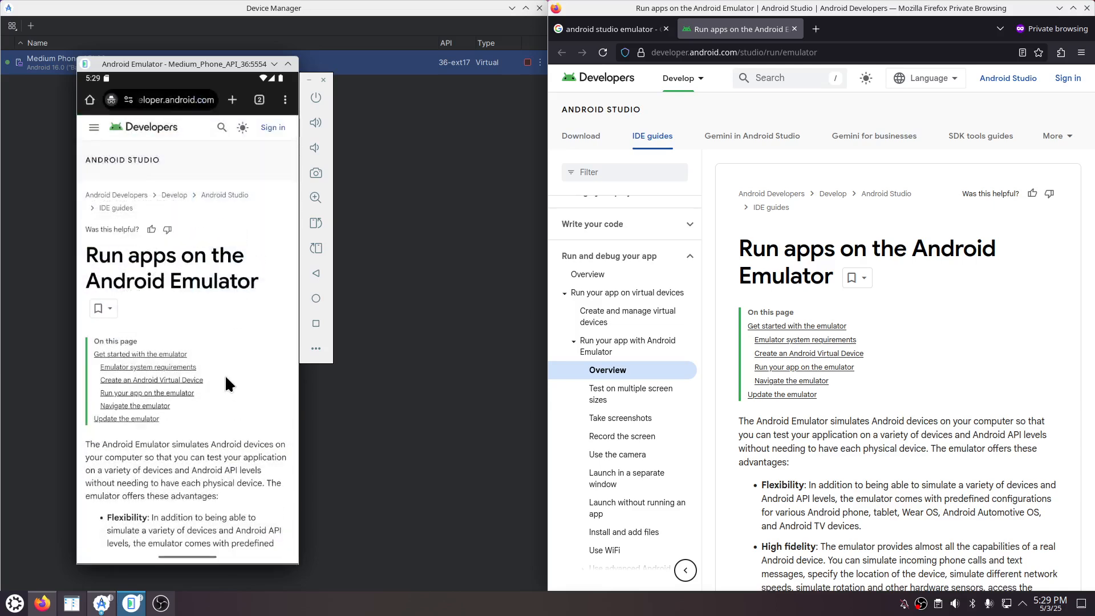
- Read through the emulator guide on the emulated phone, including the "Create an Android Virtual Device" section
scroll(237, 304, down, 15)
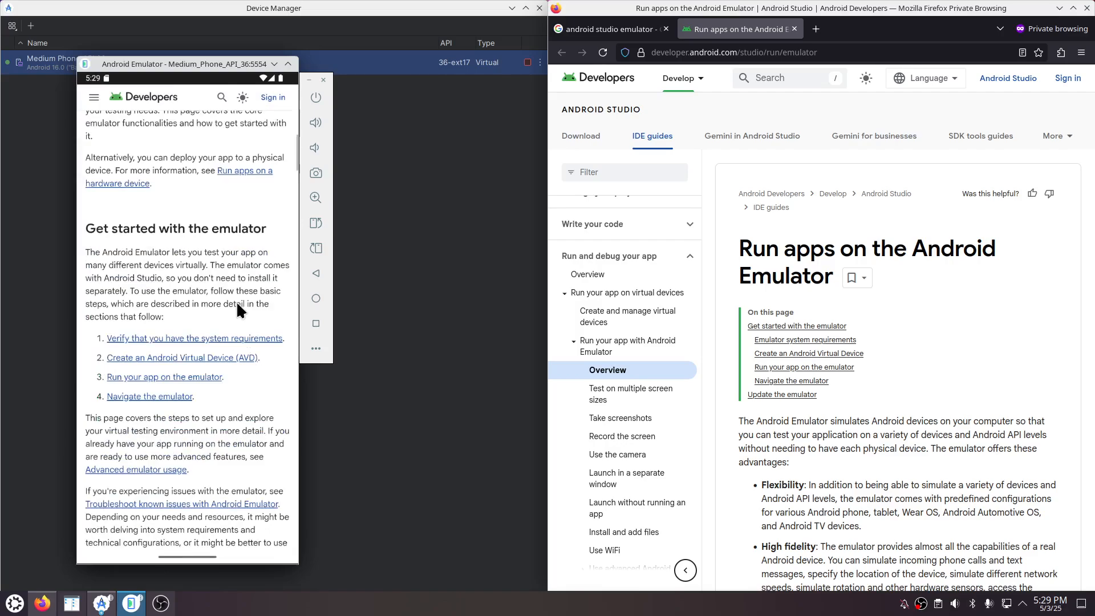
scroll(237, 303, down, 5)
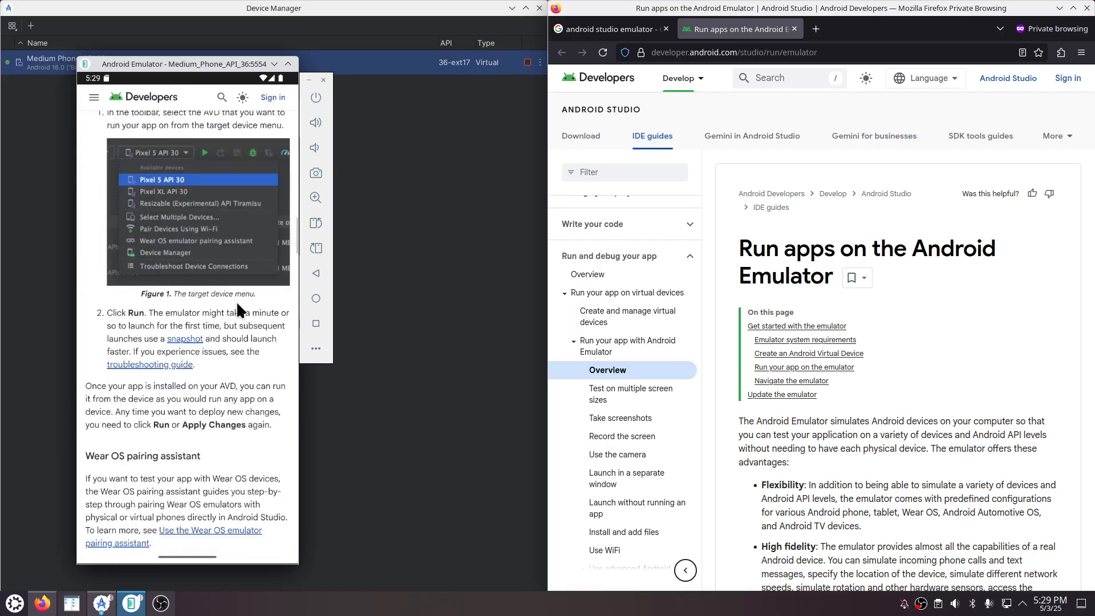
scroll(237, 303, up, 5)
drag(159, 226, 189, 379)
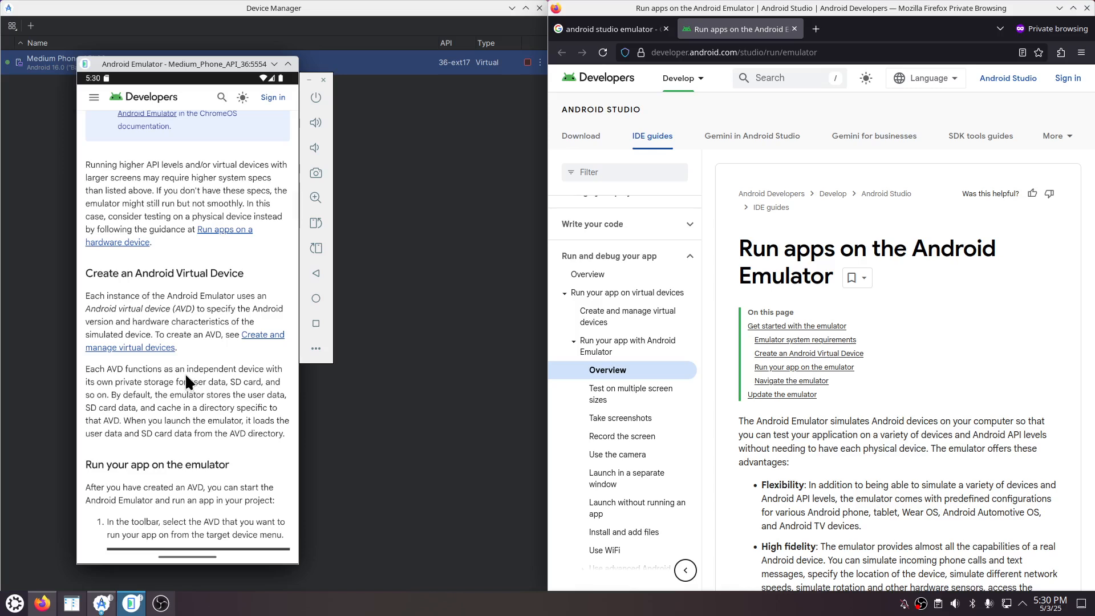
drag(181, 389, 176, 351)
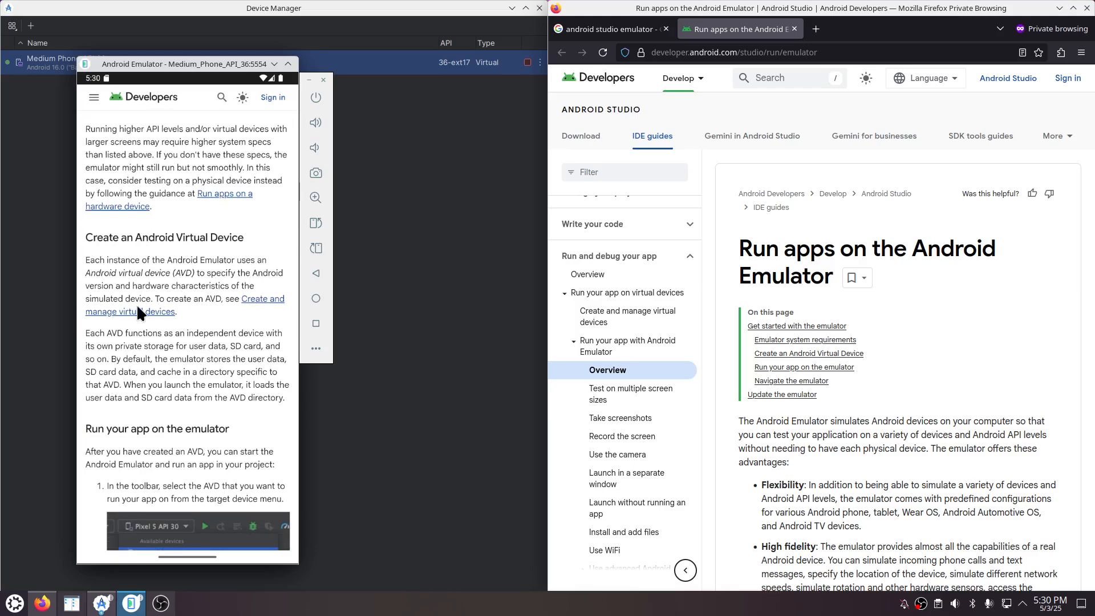
- Leave Chrome for the emulated phone's home screen and launch My Application from the list of all apps
drag(212, 562, 209, 437)
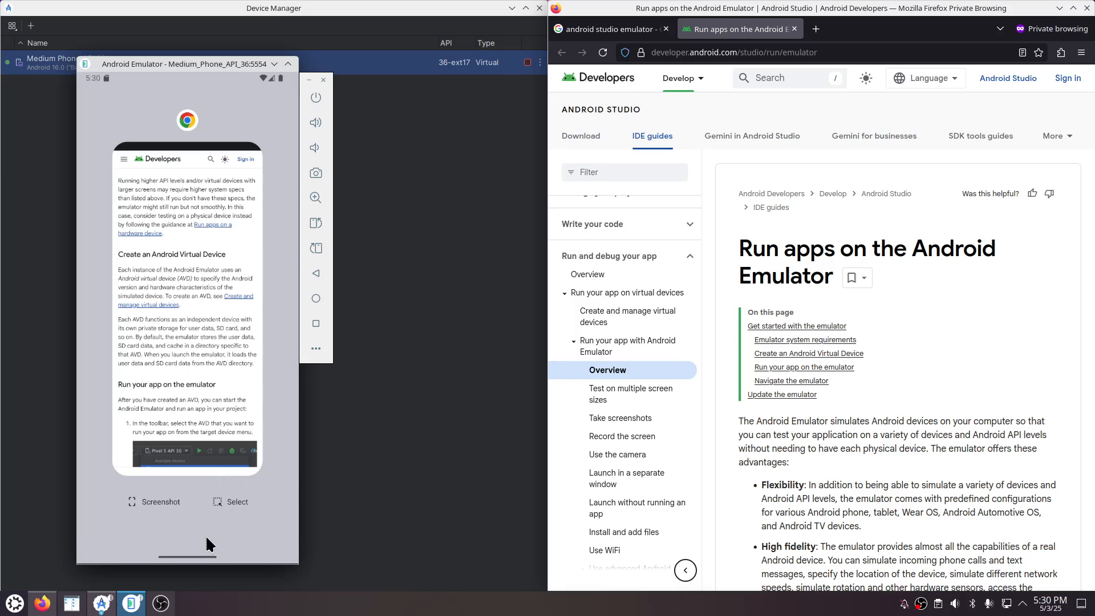
drag(194, 565, 200, 152)
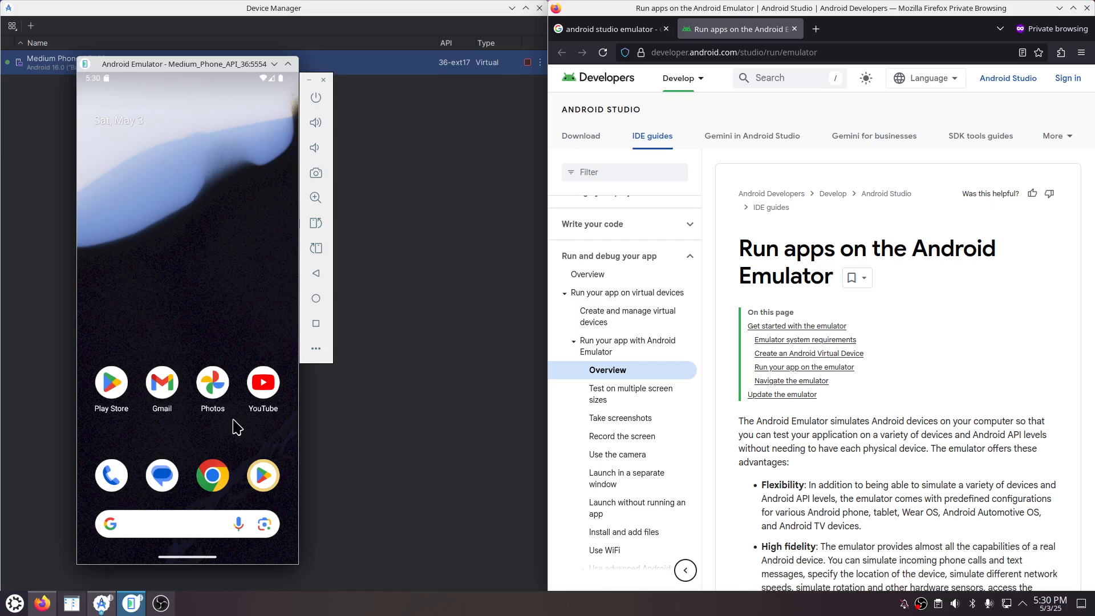
drag(200, 510, 199, 250)
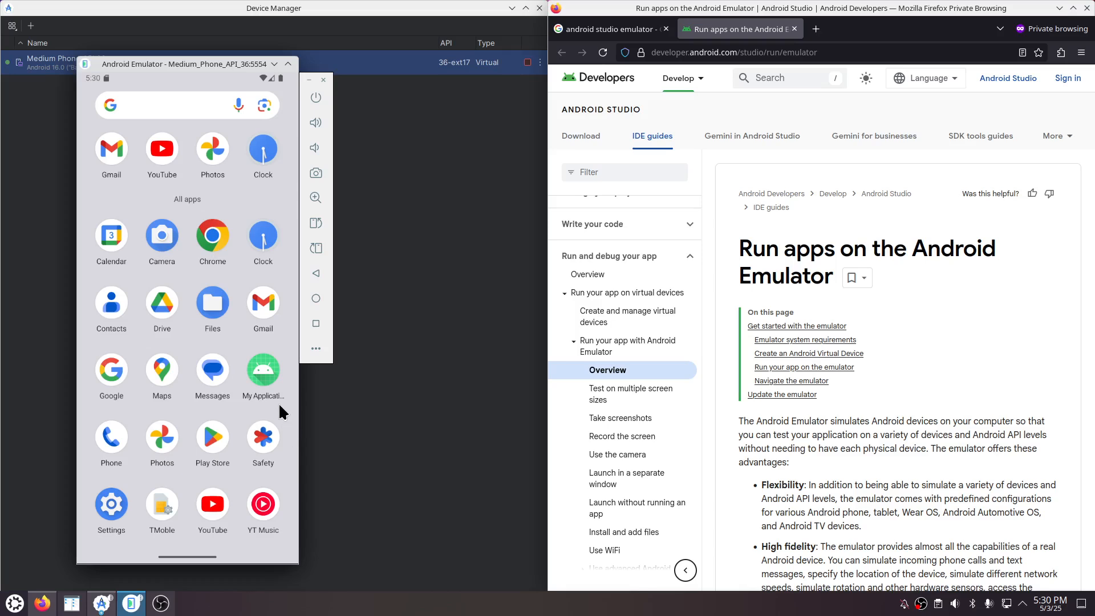
click(268, 378)
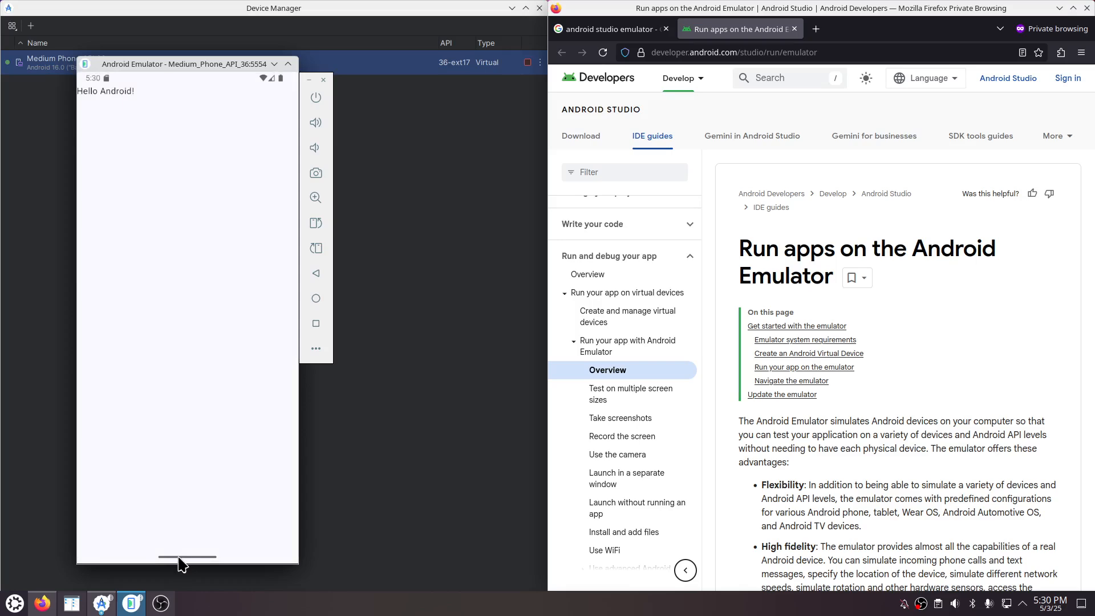
- Leave My Application, reopen Chrome from the emulated phone's list of all apps, and show the recent apps overview
drag(181, 563, 239, 242)
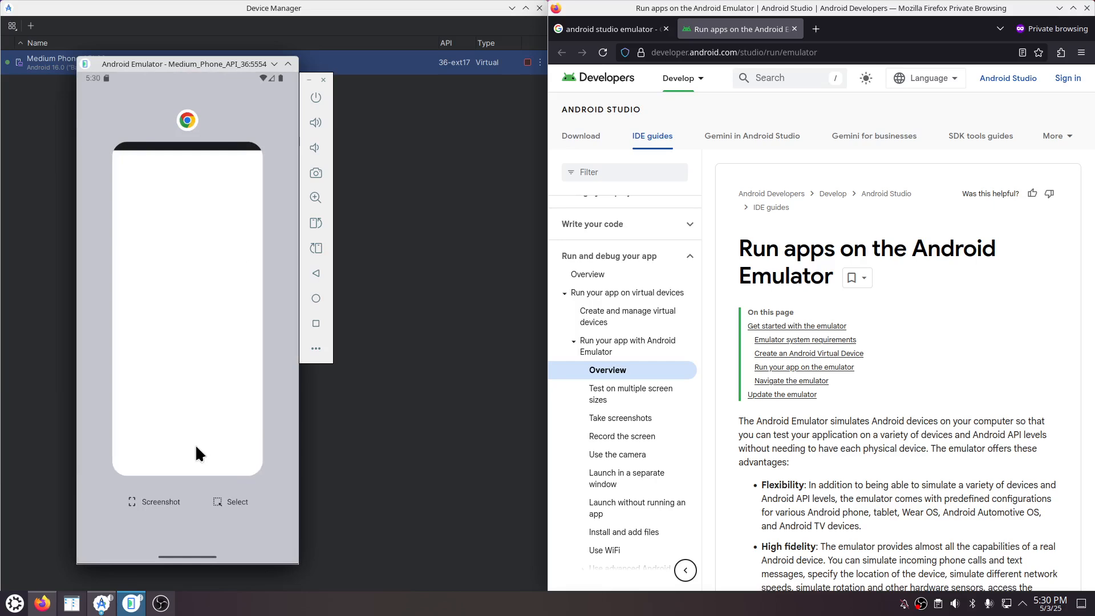
drag(190, 557, 194, 484)
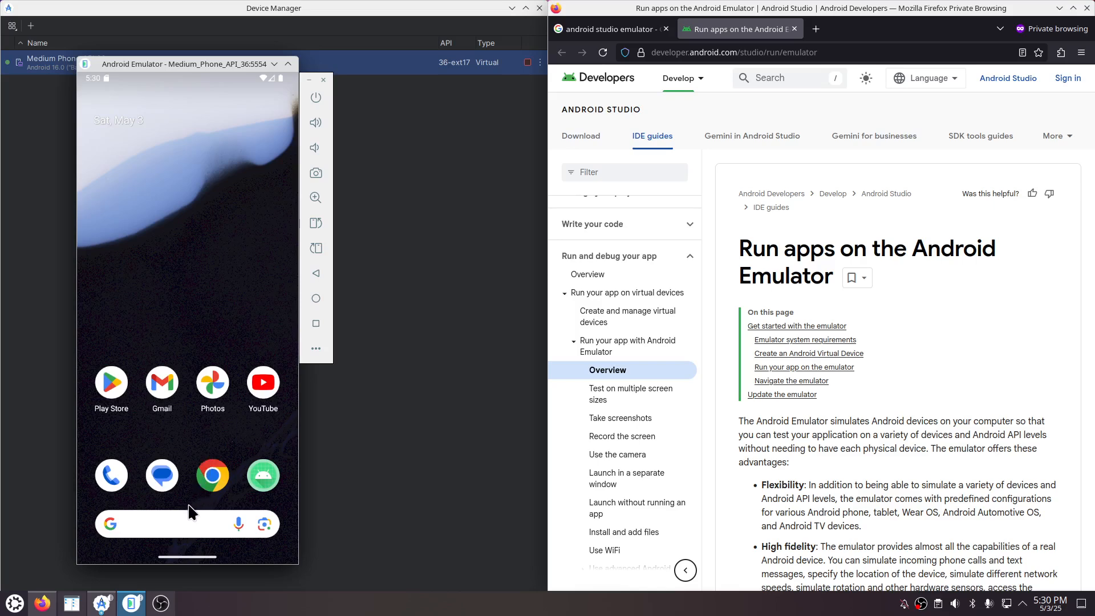
drag(189, 506, 210, 375)
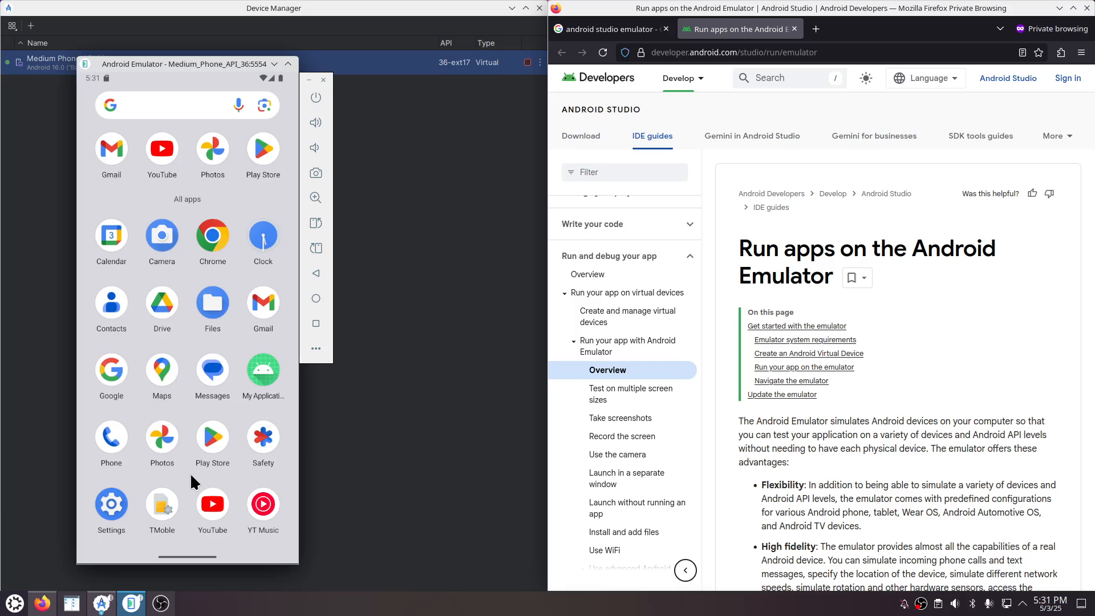
click(213, 235)
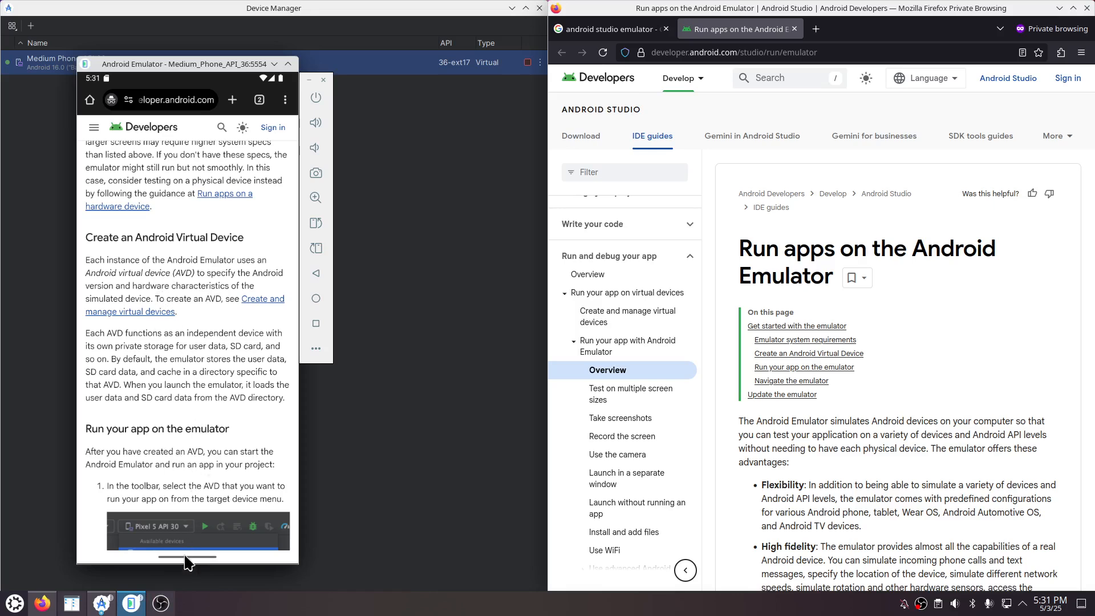
drag(185, 562, 181, 413)
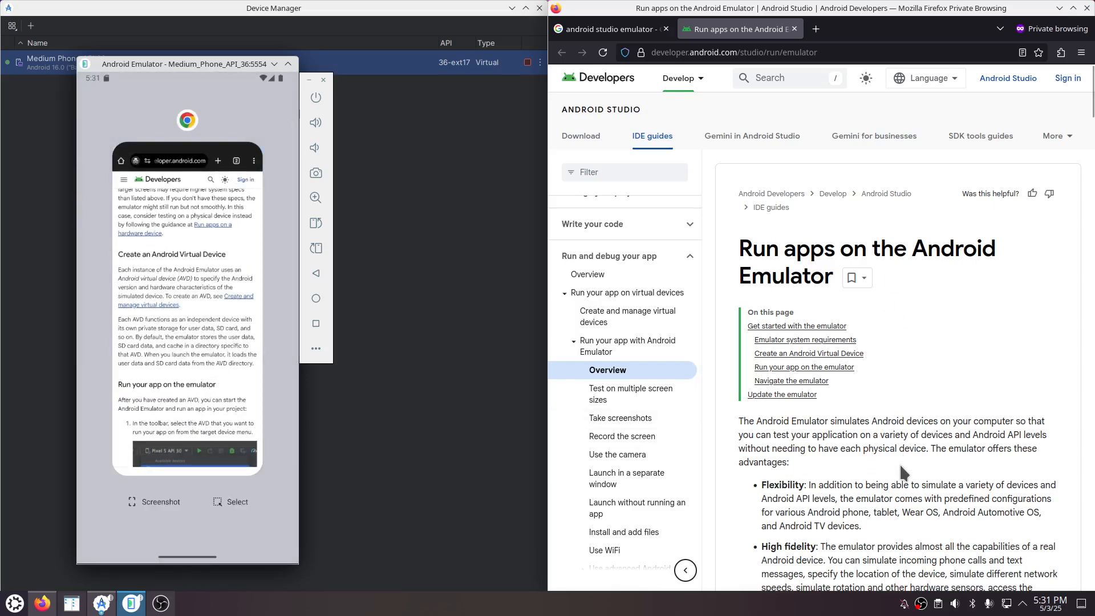
- In Firefox, open the emulator guide's "Create and manage virtual devices" link in a new tab and go to its Device Manager instructions
scroll(900, 472, down, 5)
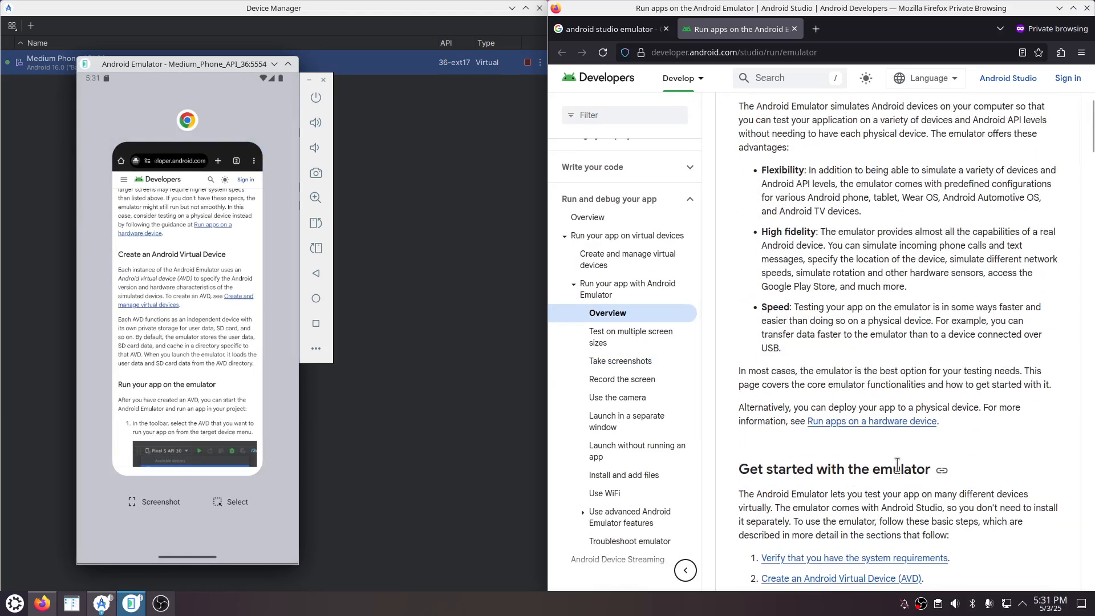
scroll(898, 442, down, 1)
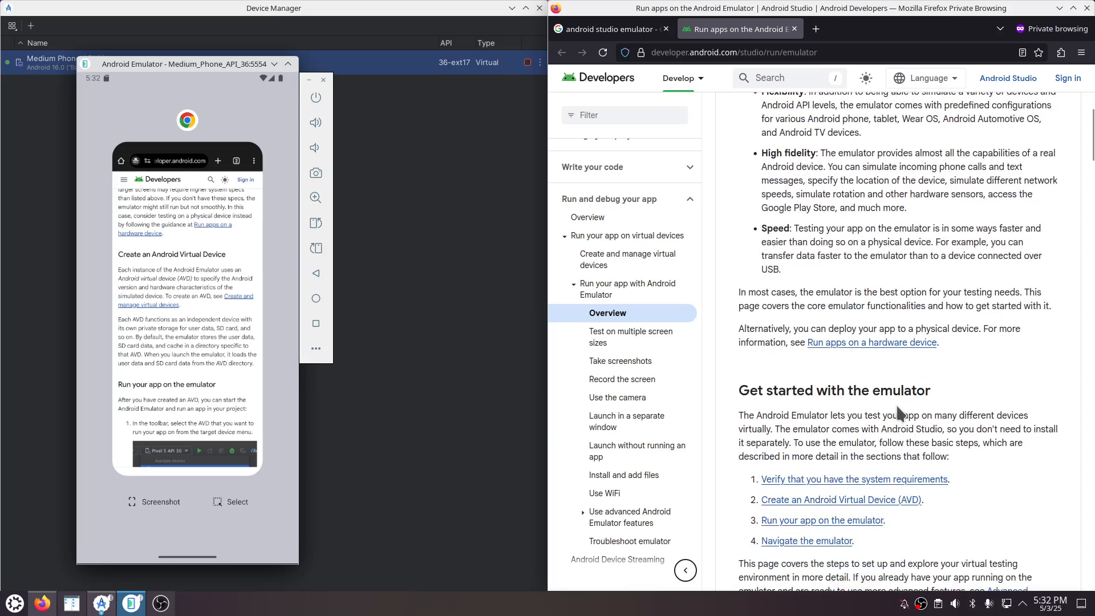
scroll(898, 410, down, 2)
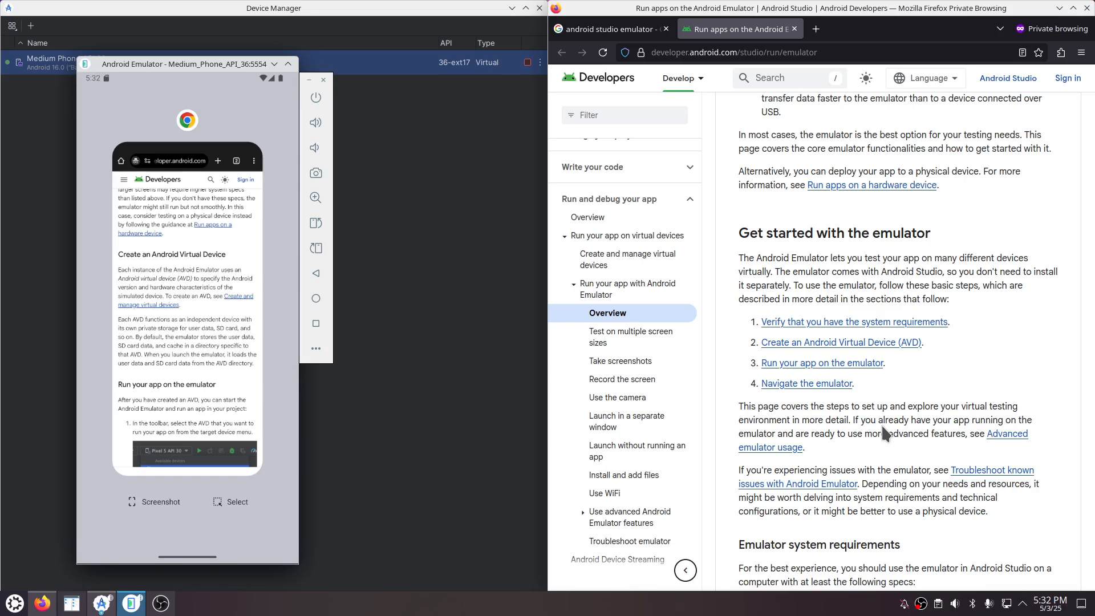
scroll(885, 434, down, 3)
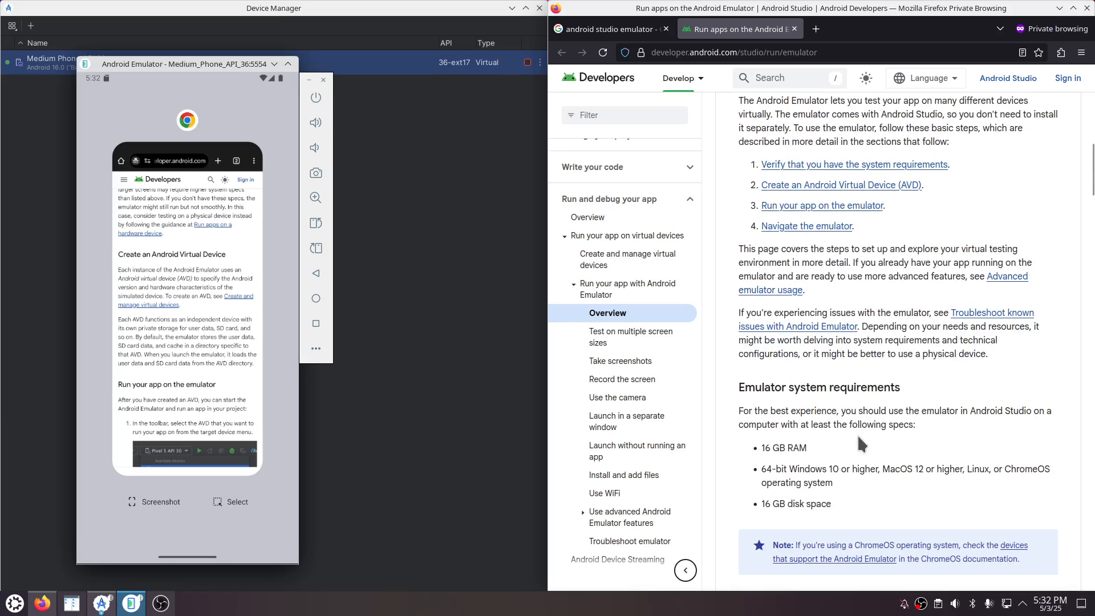
scroll(851, 428, down, 7)
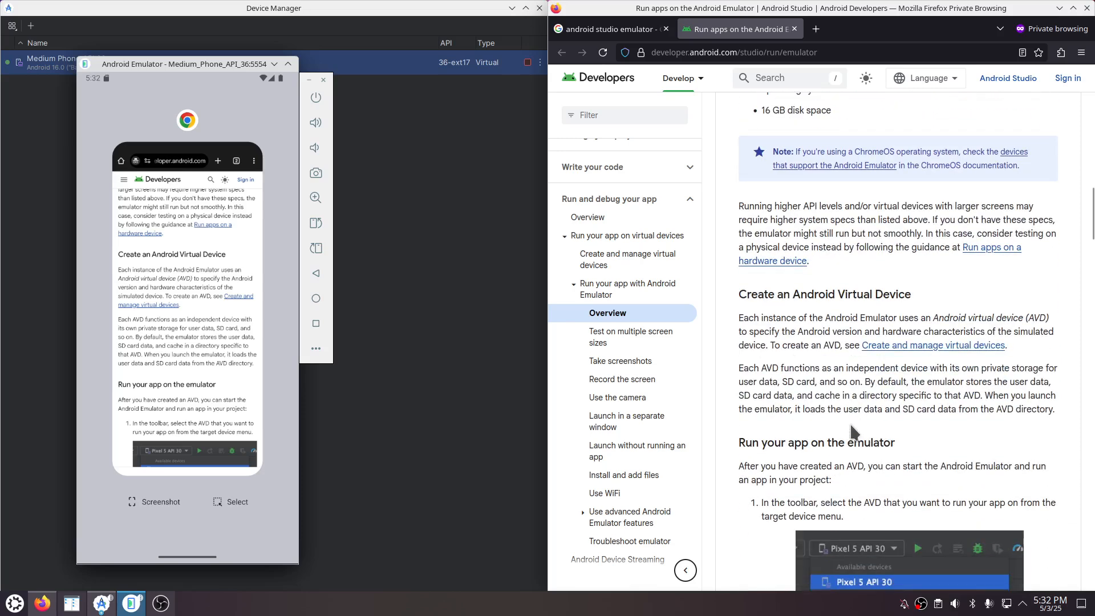
right_click(893, 348)
click(913, 358)
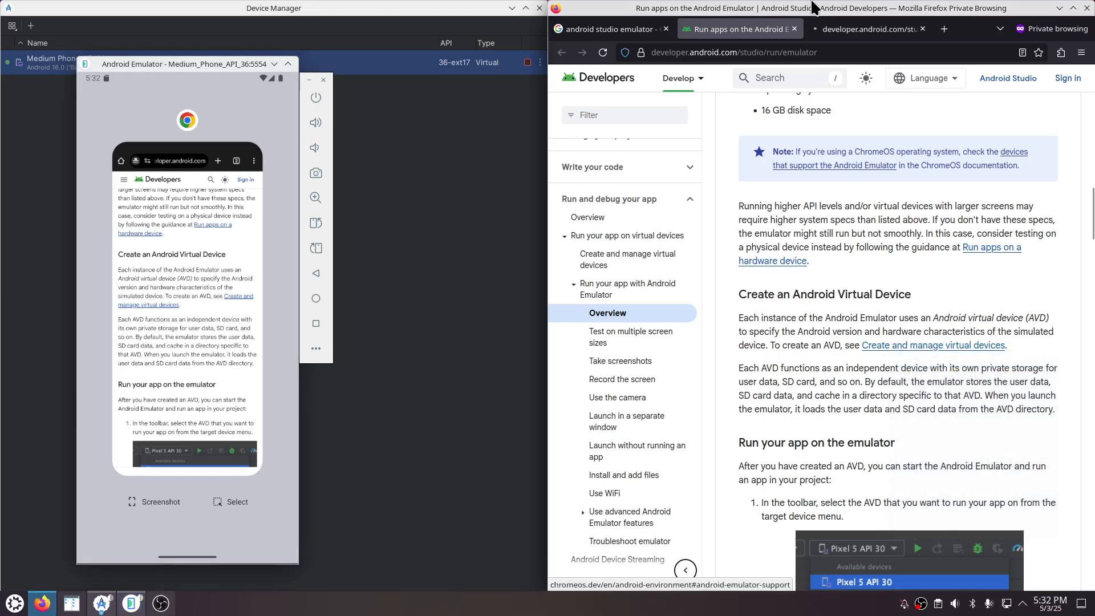
click(841, 35)
scroll(883, 480, down, 3)
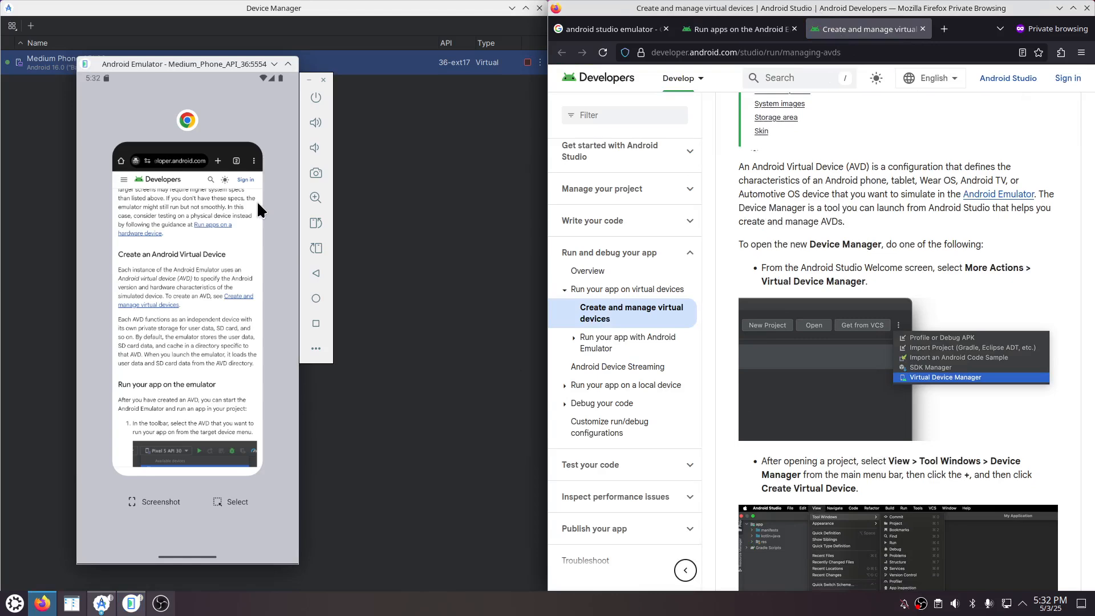
- Return the emulated phone to its home screen and shut down the virtual device
click(269, 117)
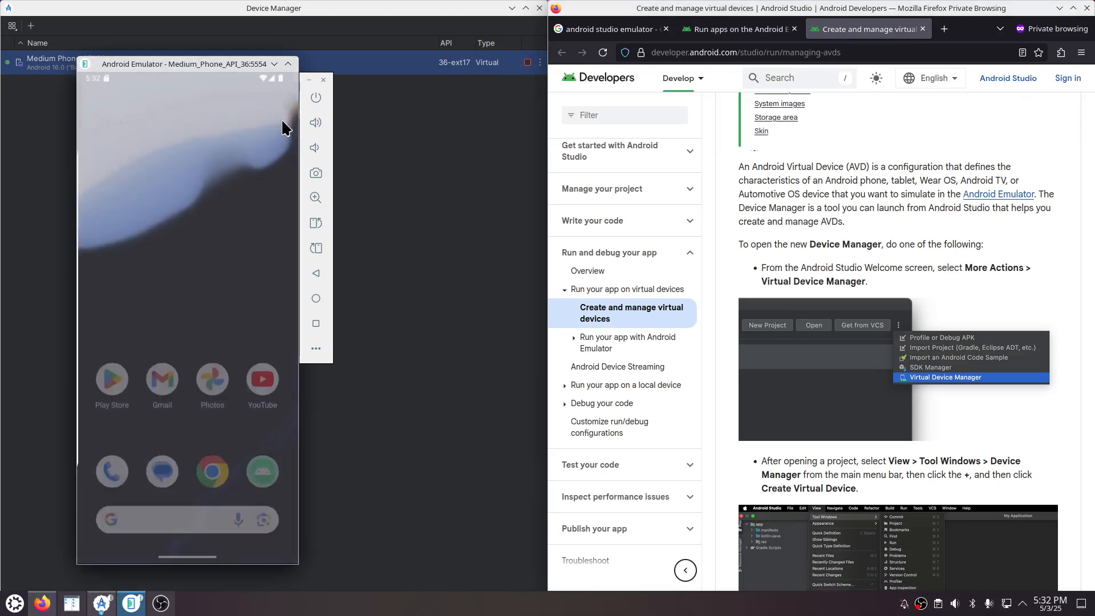
click(317, 97)
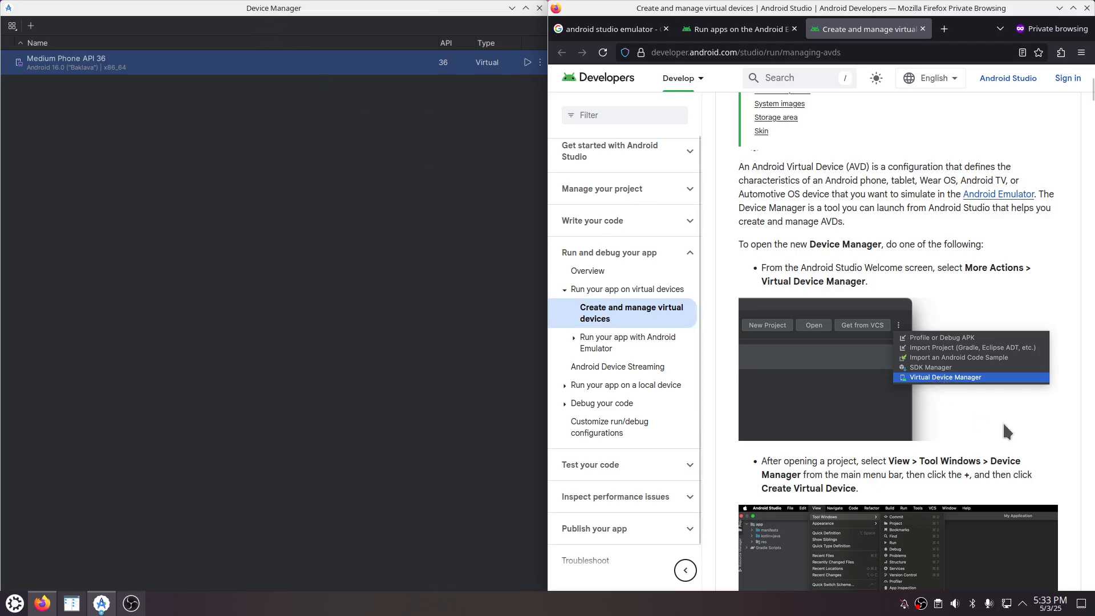
- Consult the guide's Create Virtual Device instructions and open the Add Device dialog from the Device Manager
scroll(1007, 431, down, 3)
scroll(913, 381, down, 3)
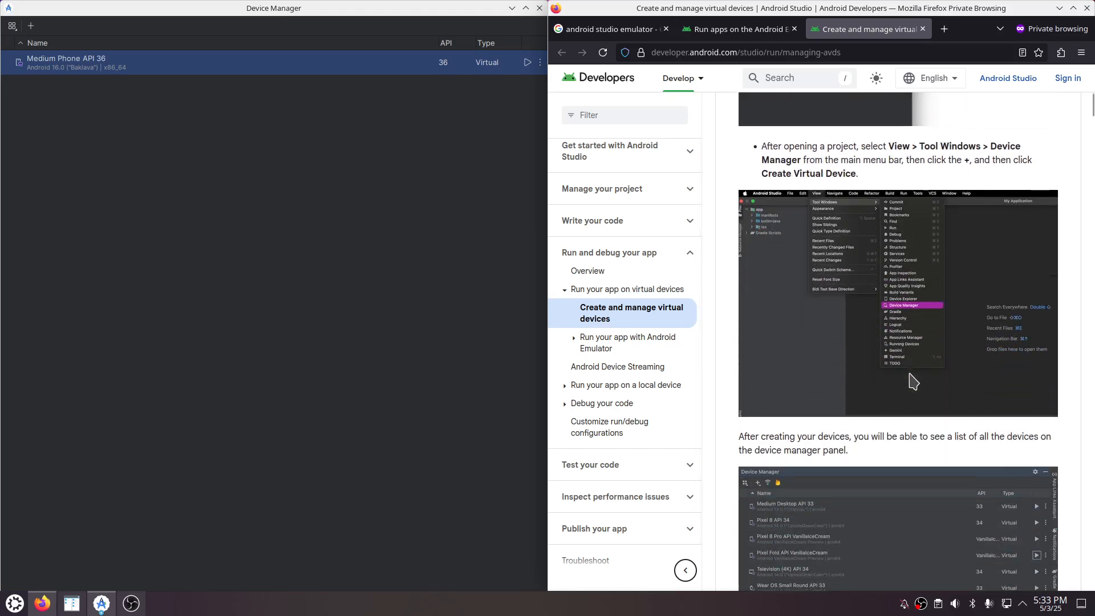
scroll(913, 381, down, 1)
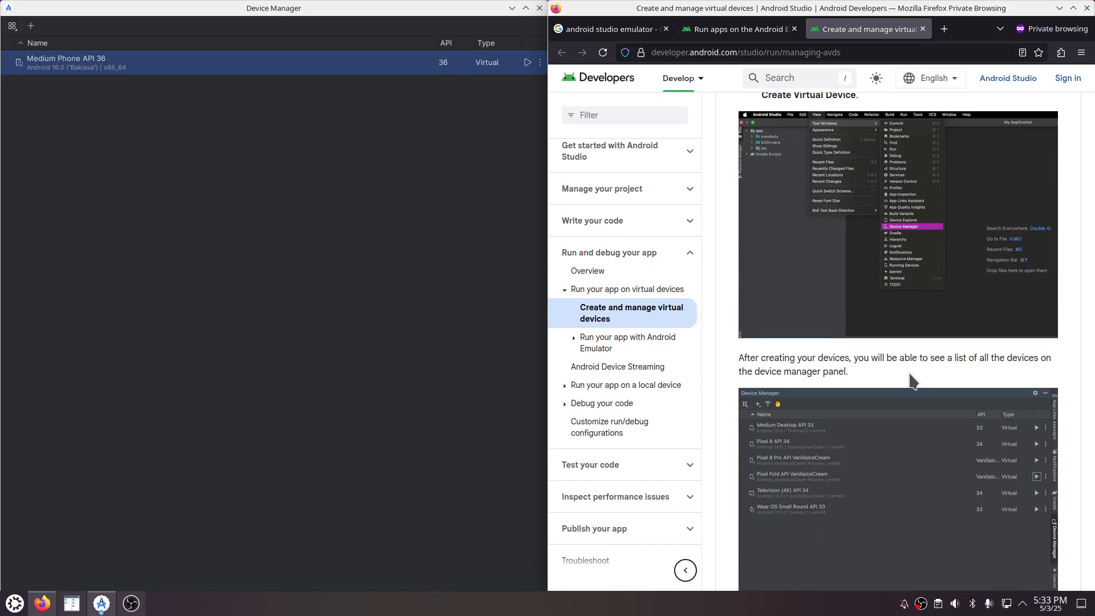
scroll(913, 381, up, 1)
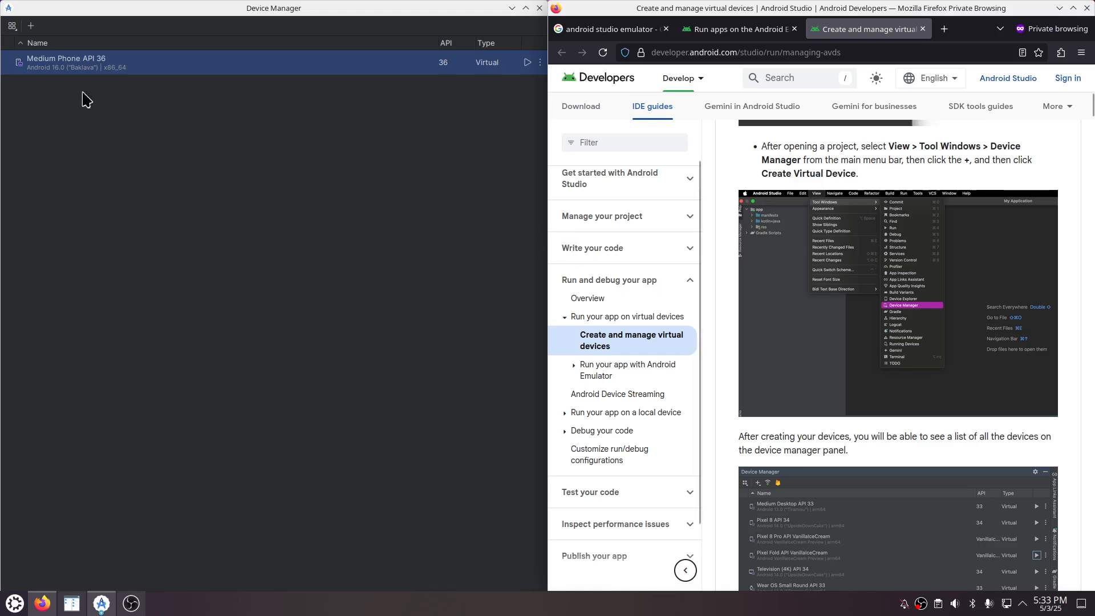
click(31, 27)
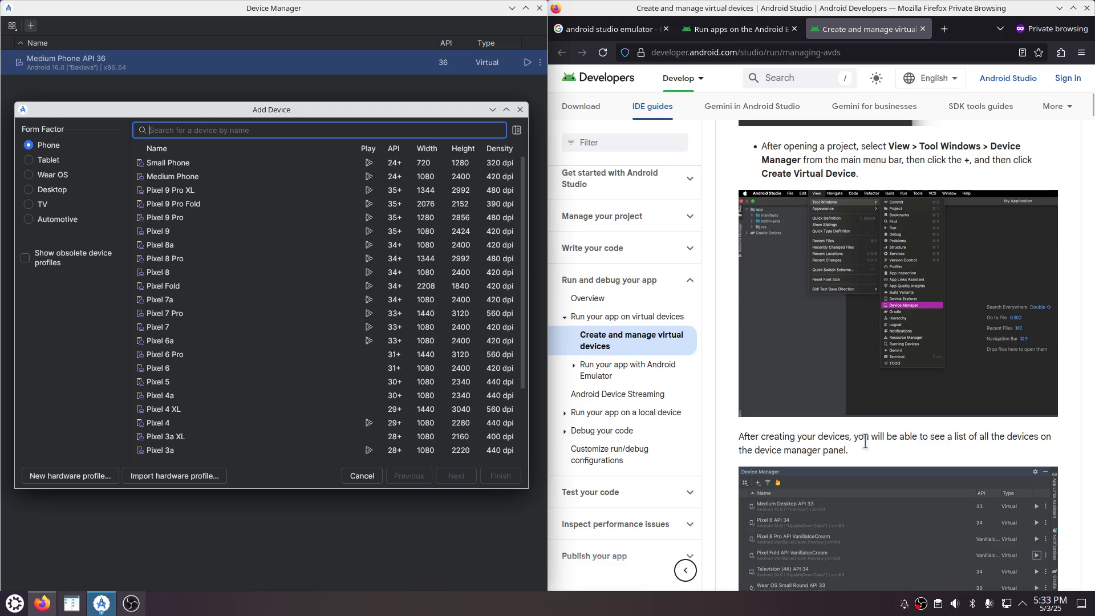
- Read the guide's description of the device list, the About AVDs section and the Hardware profile introduction
drag(796, 437, 844, 449)
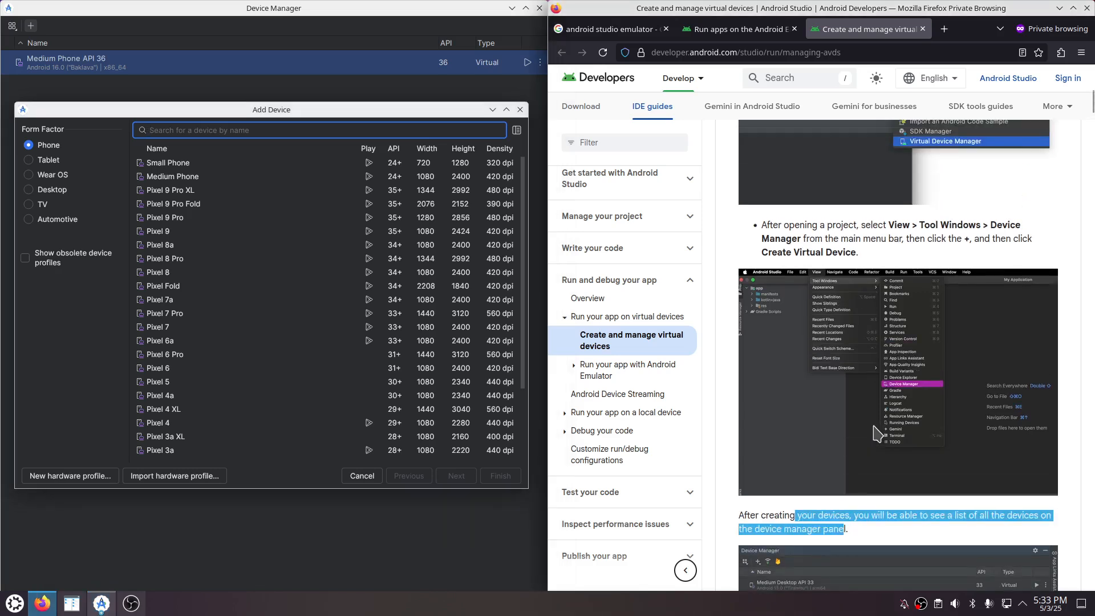
scroll(878, 434, up, 2)
scroll(836, 366, down, 5)
scroll(836, 366, down, 2)
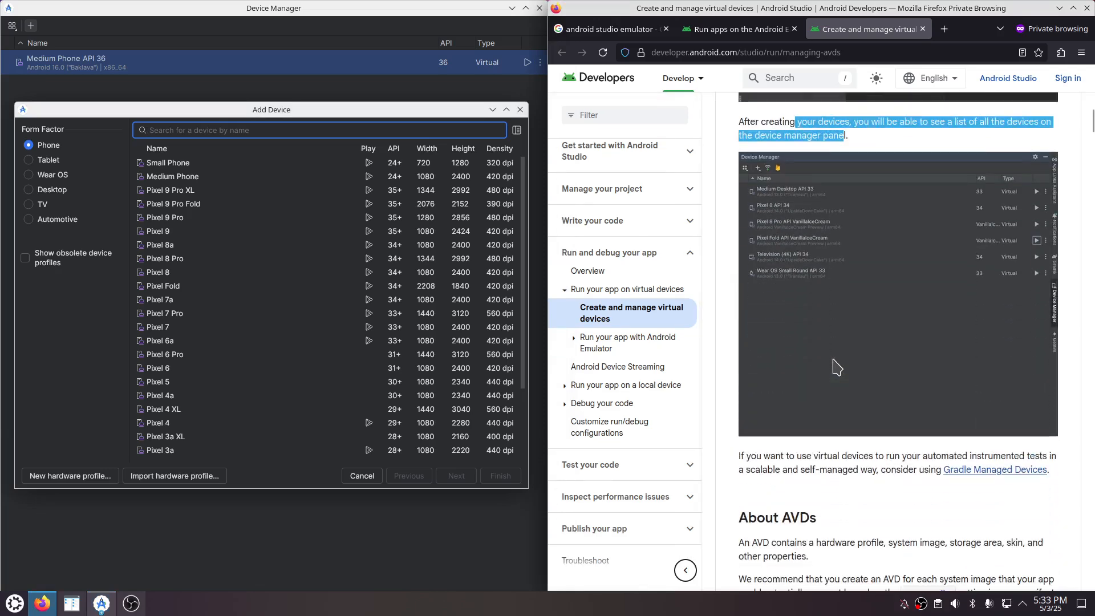
scroll(836, 367, down, 1)
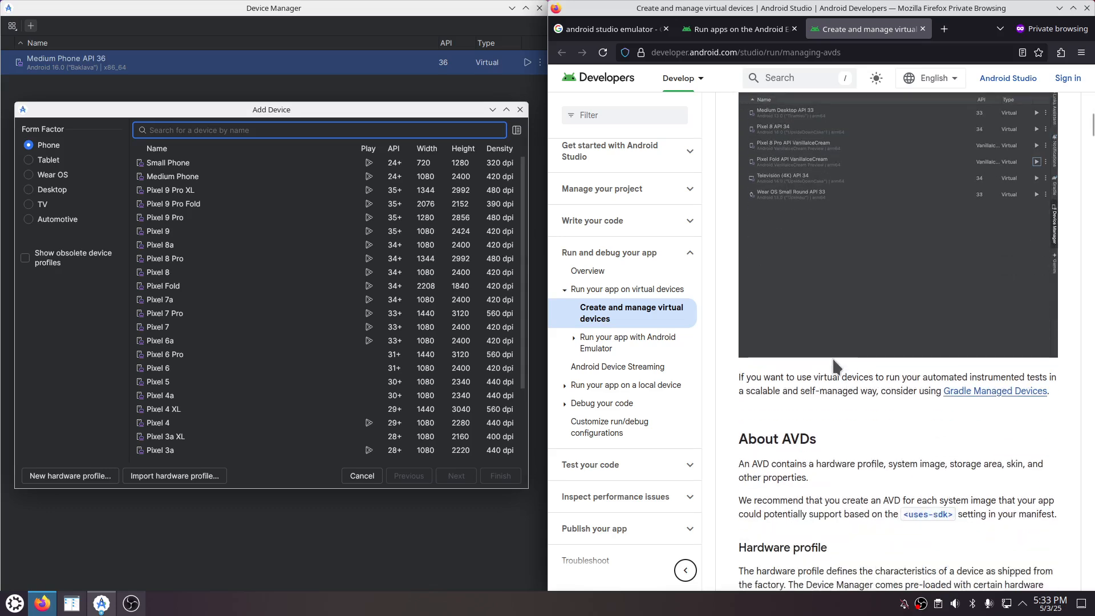
scroll(835, 366, down, 3)
scroll(830, 373, down, 3)
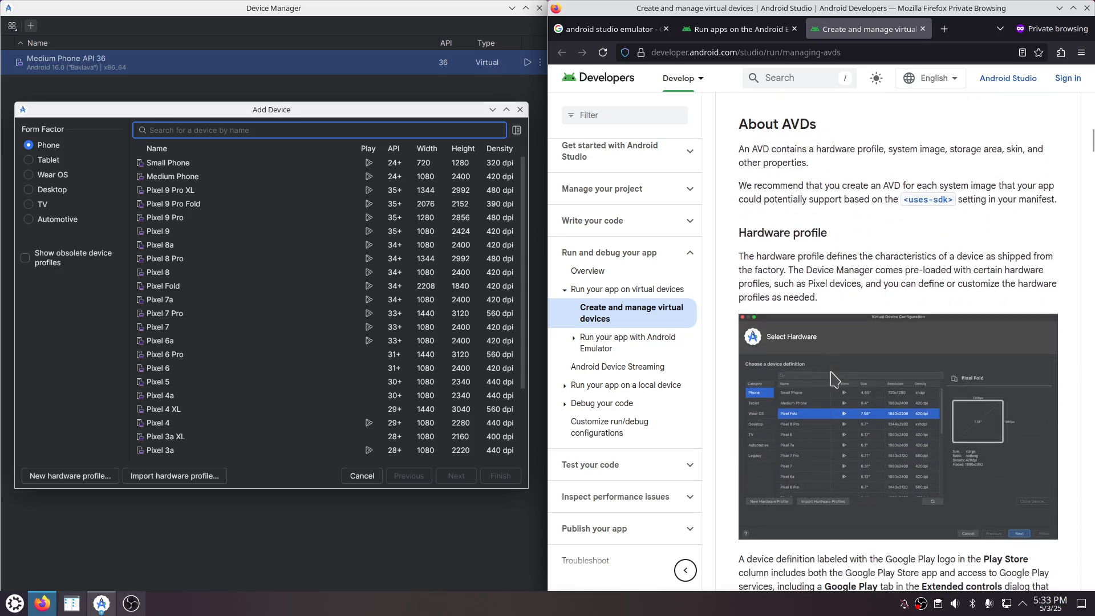
scroll(830, 372, down, 1)
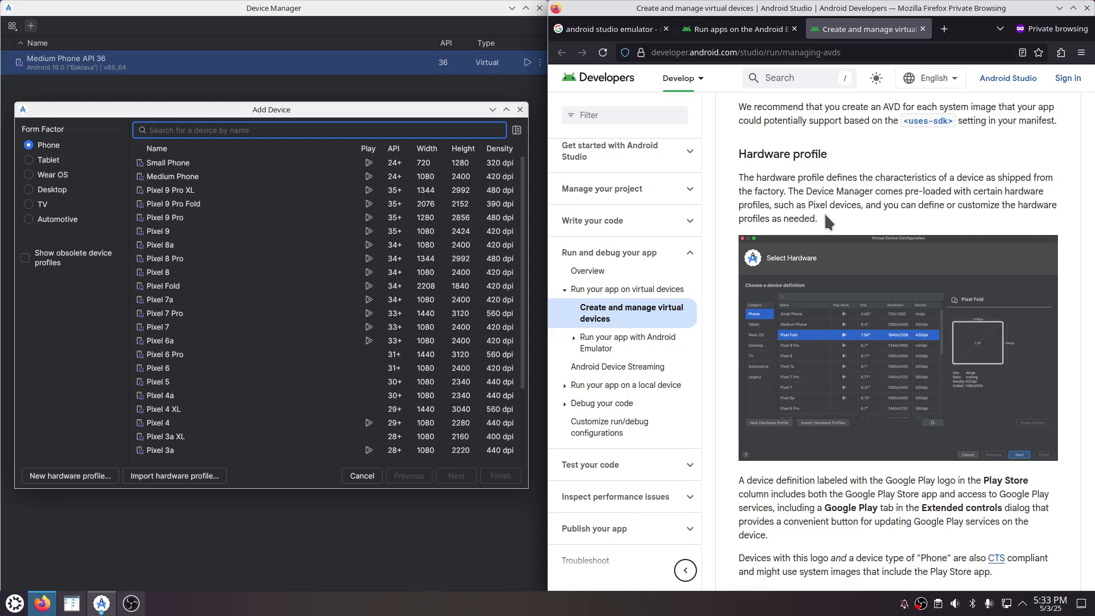
- Read the guide's paragraphs on device definitions labeled with the Google Play logo and their Play Store system images
drag(739, 480, 1031, 484)
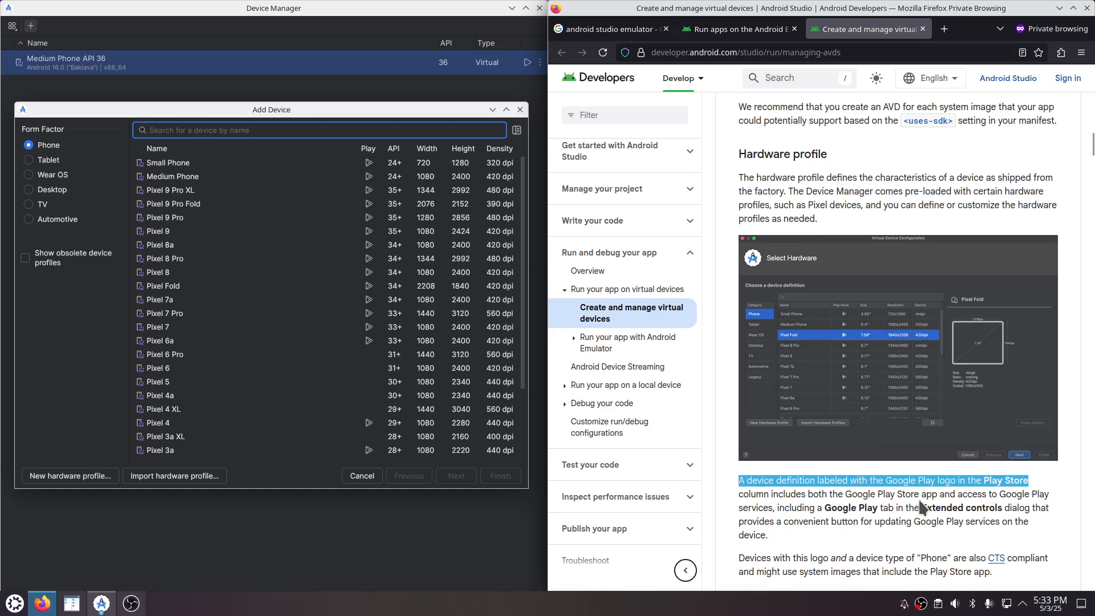
drag(741, 487, 836, 504)
click(838, 506)
scroll(878, 499, down, 1)
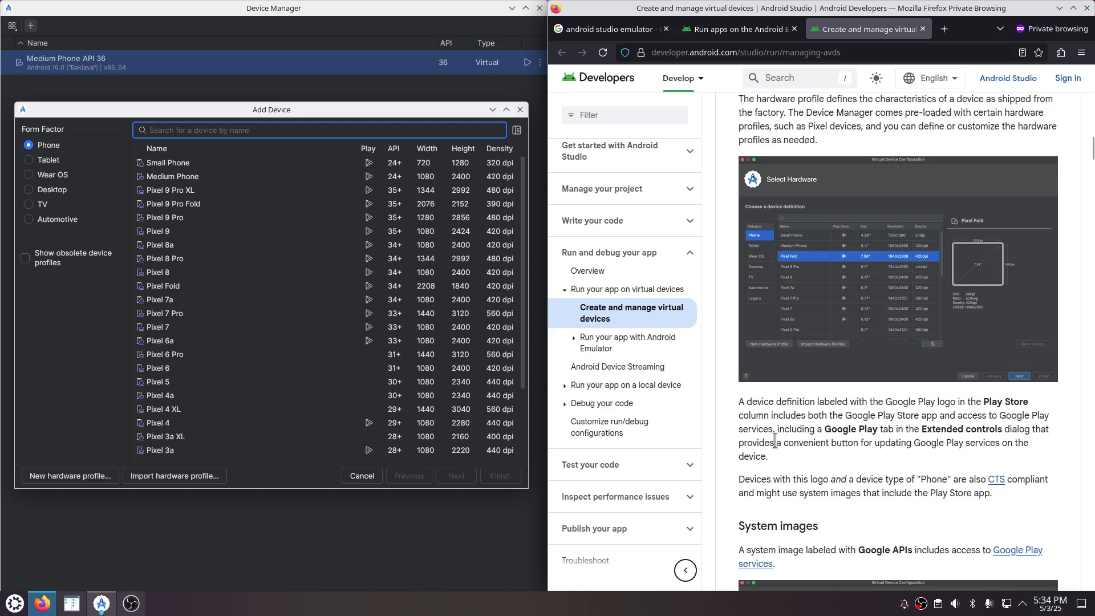
drag(770, 441, 776, 456)
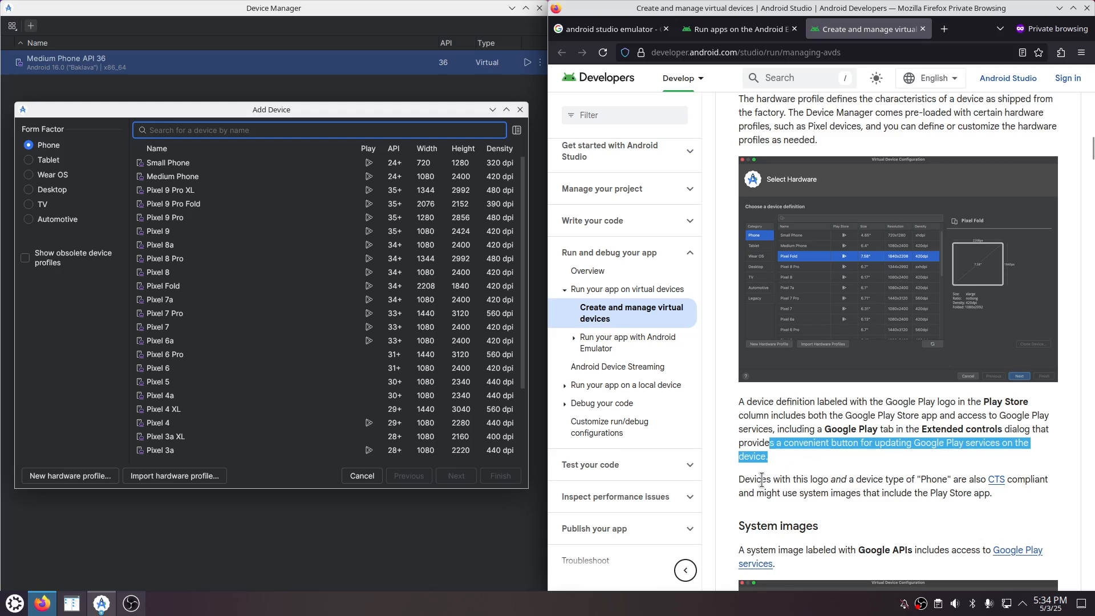
drag(745, 479, 974, 478)
scroll(890, 496, down, 3)
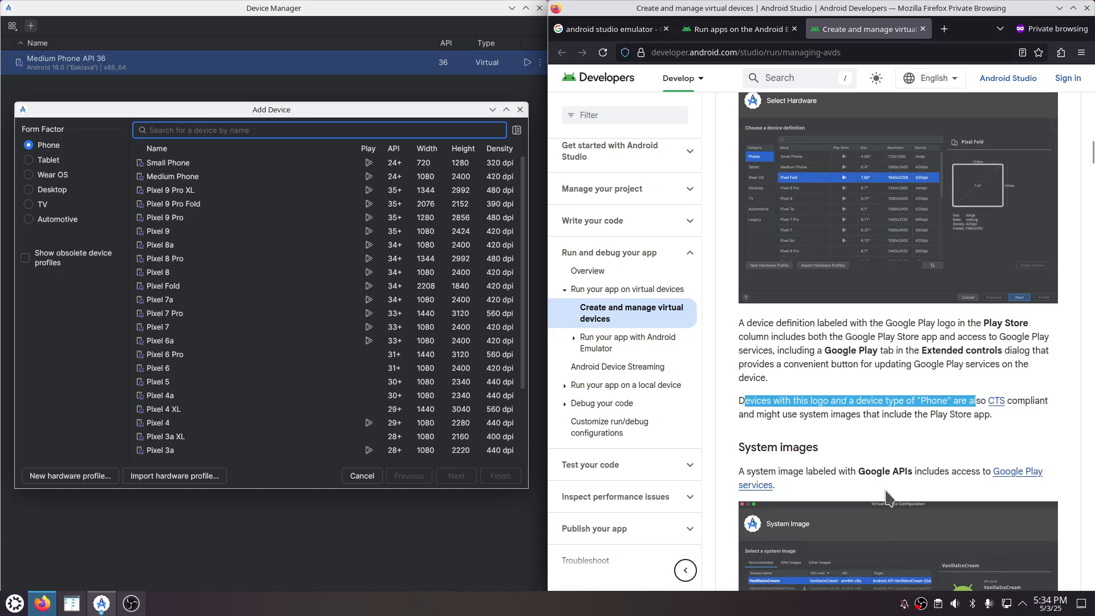
drag(748, 414, 980, 414)
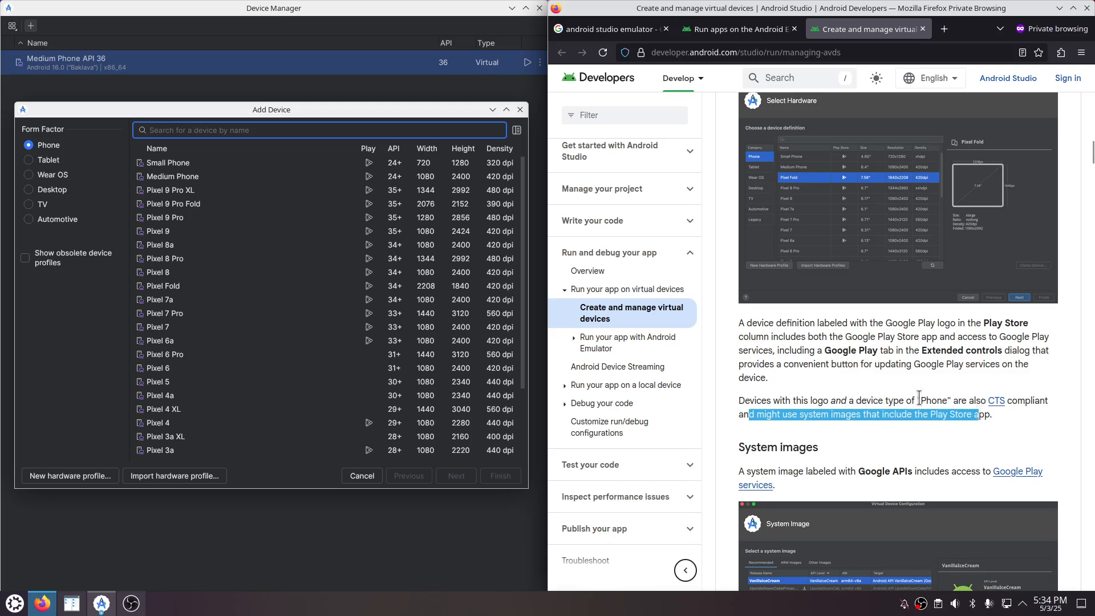
- Open the guide's CTS link in a new tab, accept the cookie notice and read the Compatibility Test Suite introduction
right_click(995, 408)
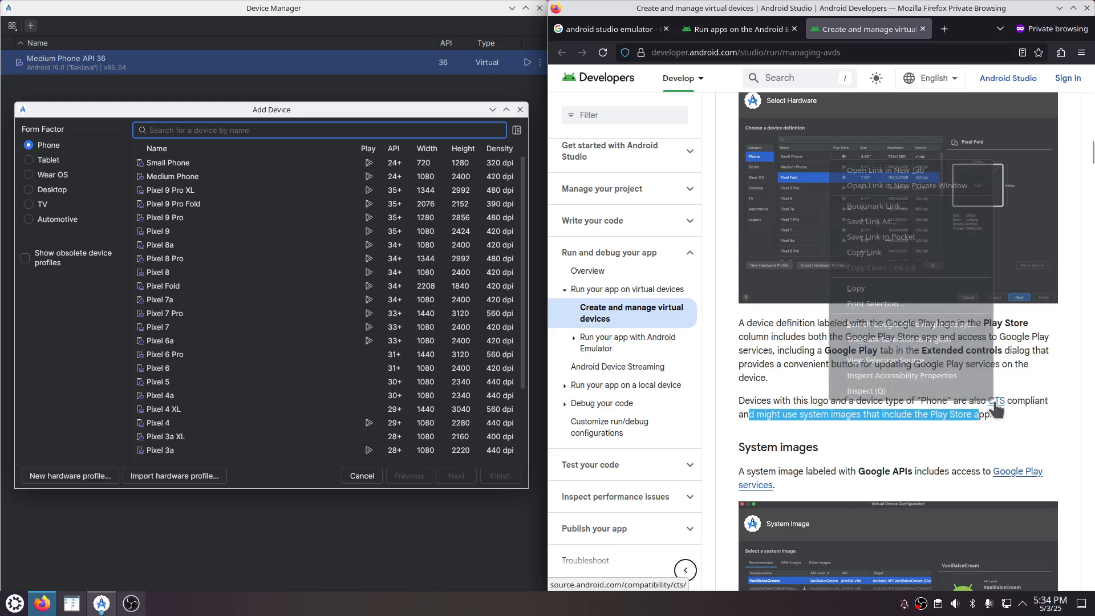
click(922, 170)
click(912, 29)
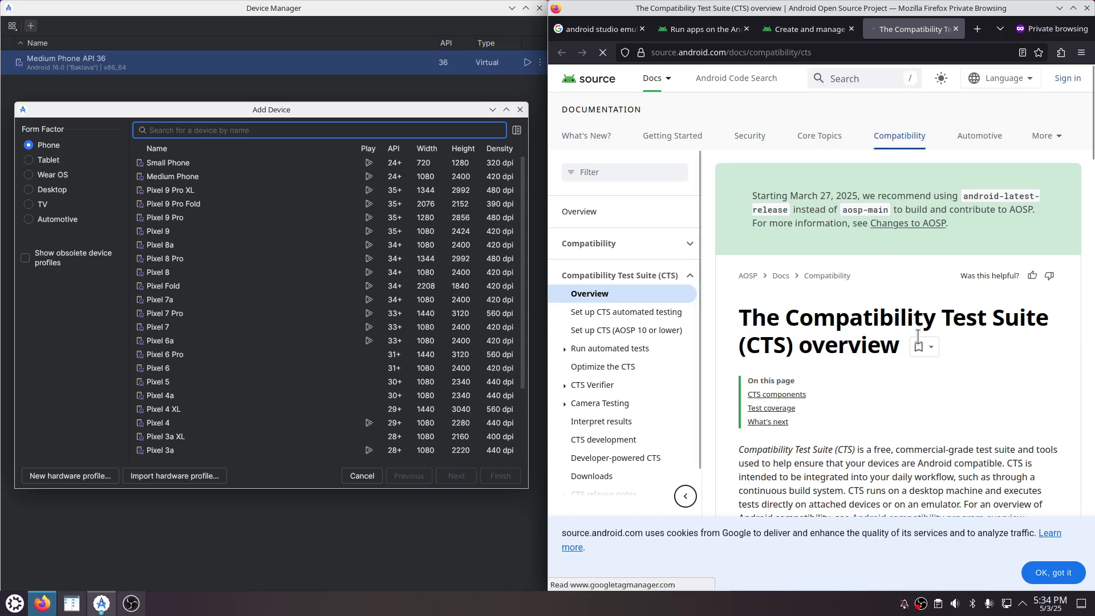
click(1051, 573)
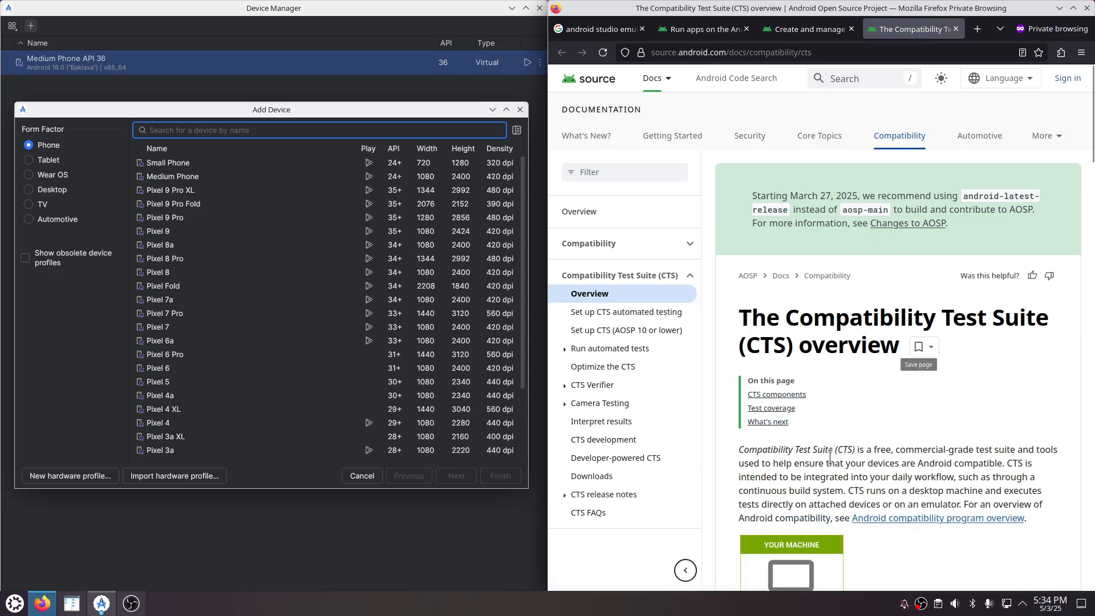
drag(771, 450, 775, 483)
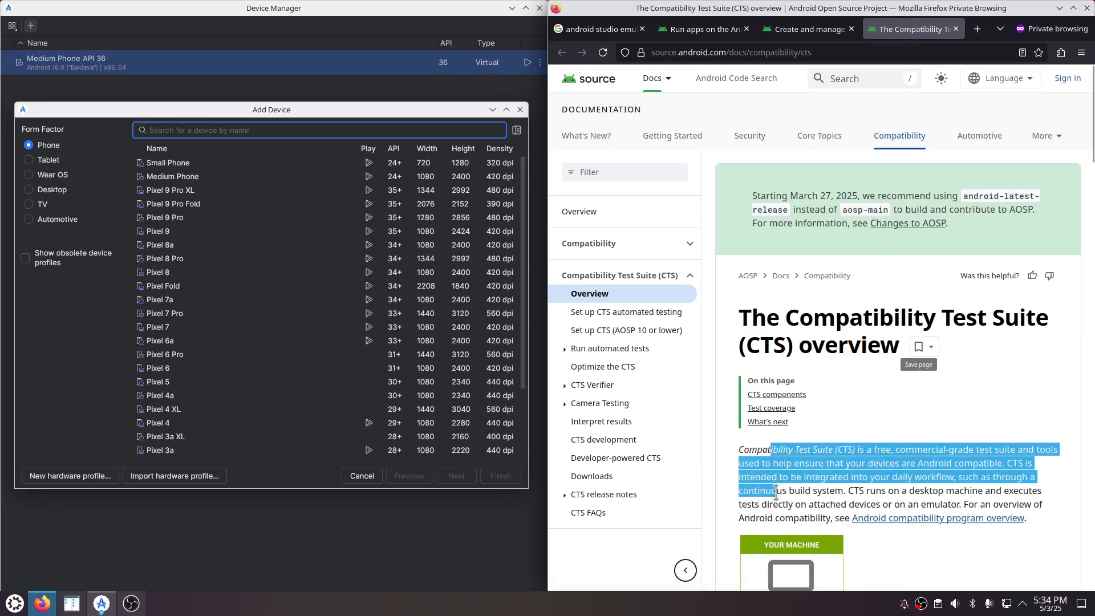
- Return to the "Create and manage virtual devices" guide and view its System images section
click(806, 29)
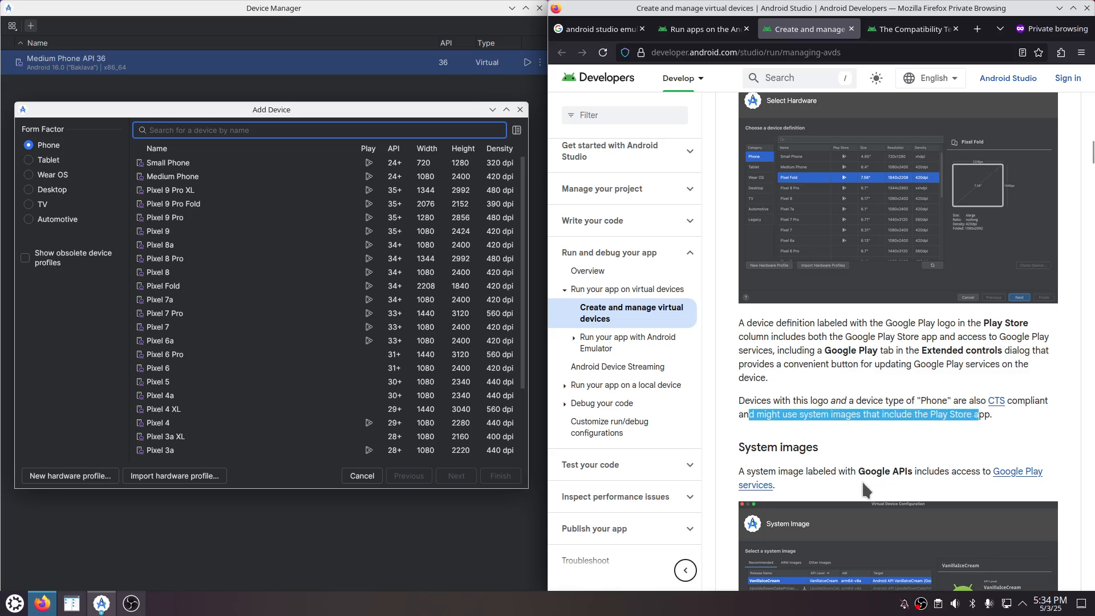
scroll(866, 490, down, 3)
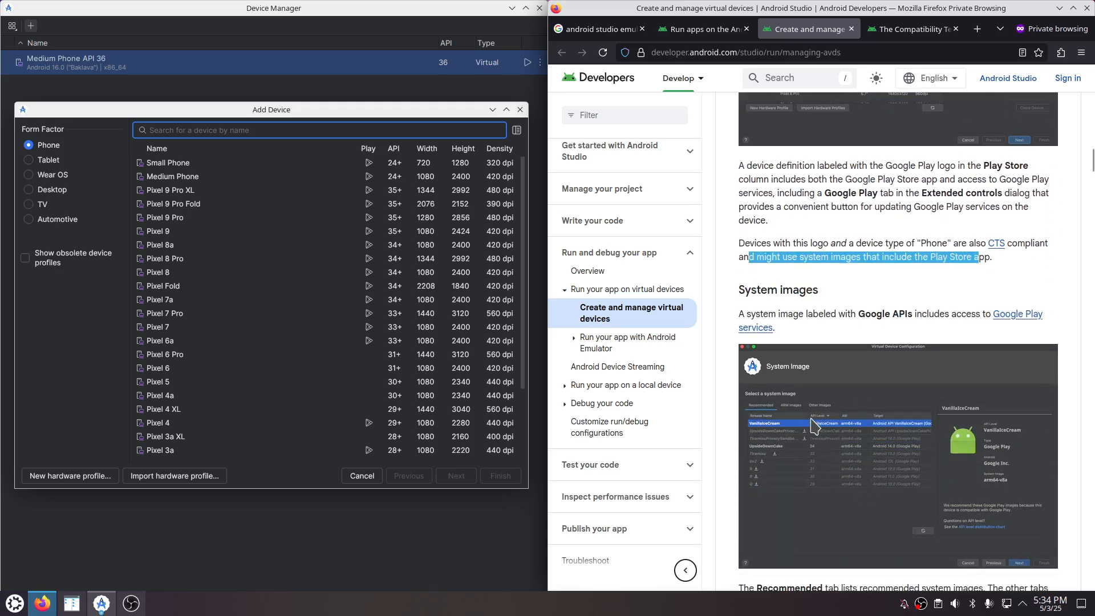
scroll(786, 328, down, 2)
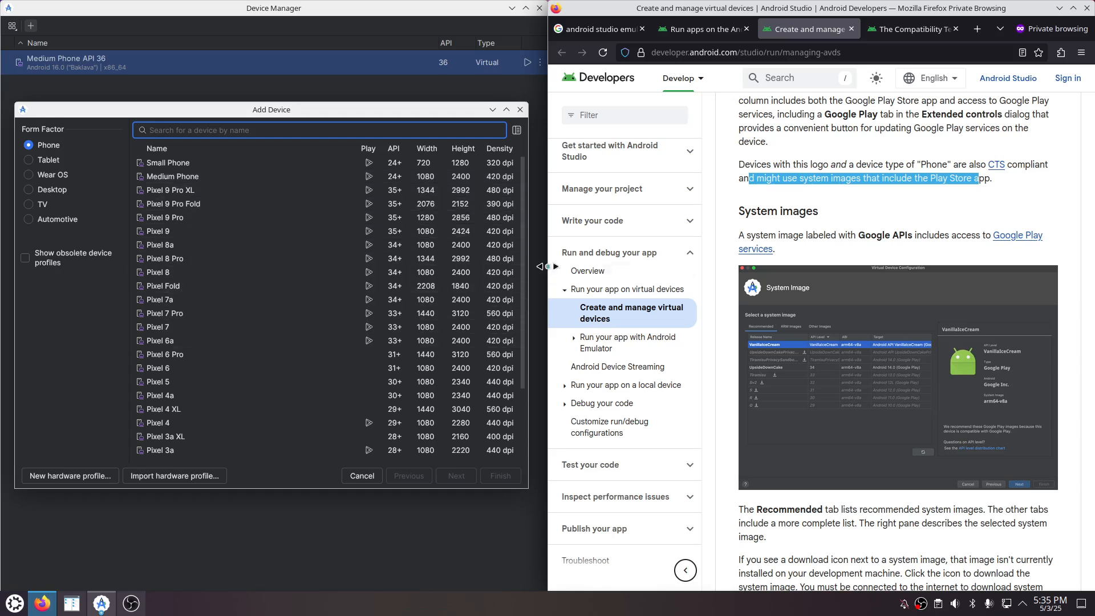
- In the Add Device dialog, browse the device profiles for the Phone, Tablet, Wear OS, Desktop, TV and Automotive form factors
mouse_move(522, 267)
mouse_down()
mouse_move(518, 327)
mouse_move(518, 257)
mouse_up()
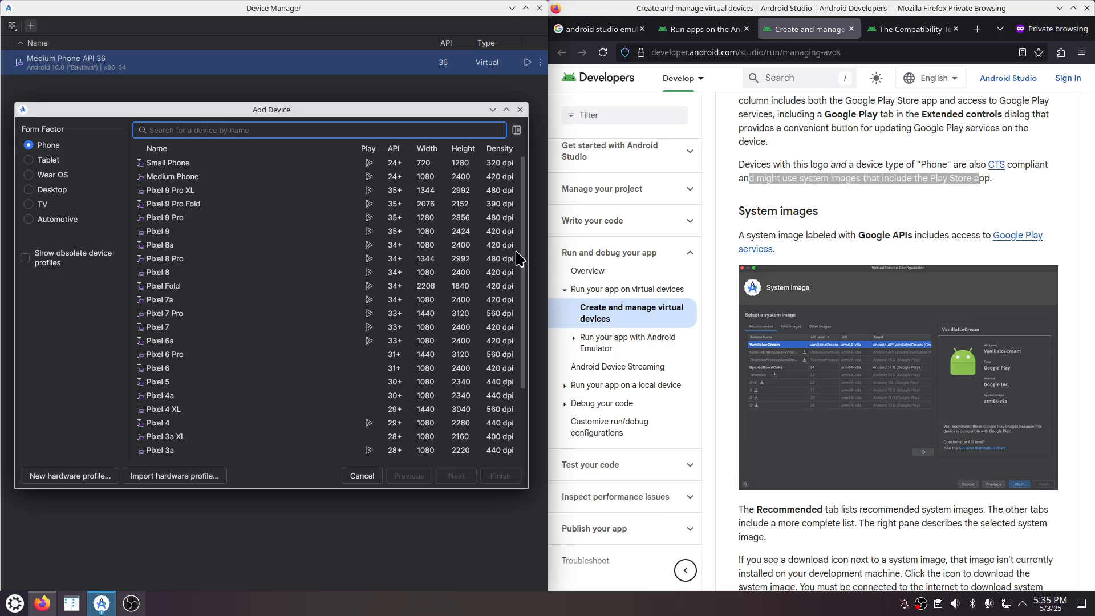
mouse_move(519, 258)
mouse_down()
mouse_move(515, 293)
mouse_move(516, 244)
mouse_up()
drag(521, 180, 524, 258)
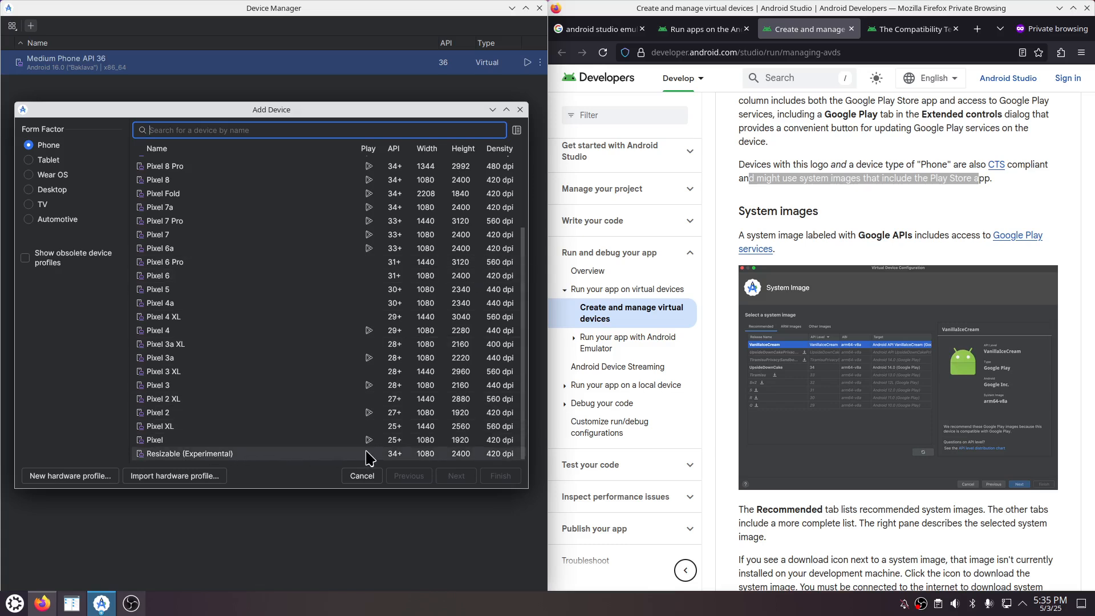
click(29, 162)
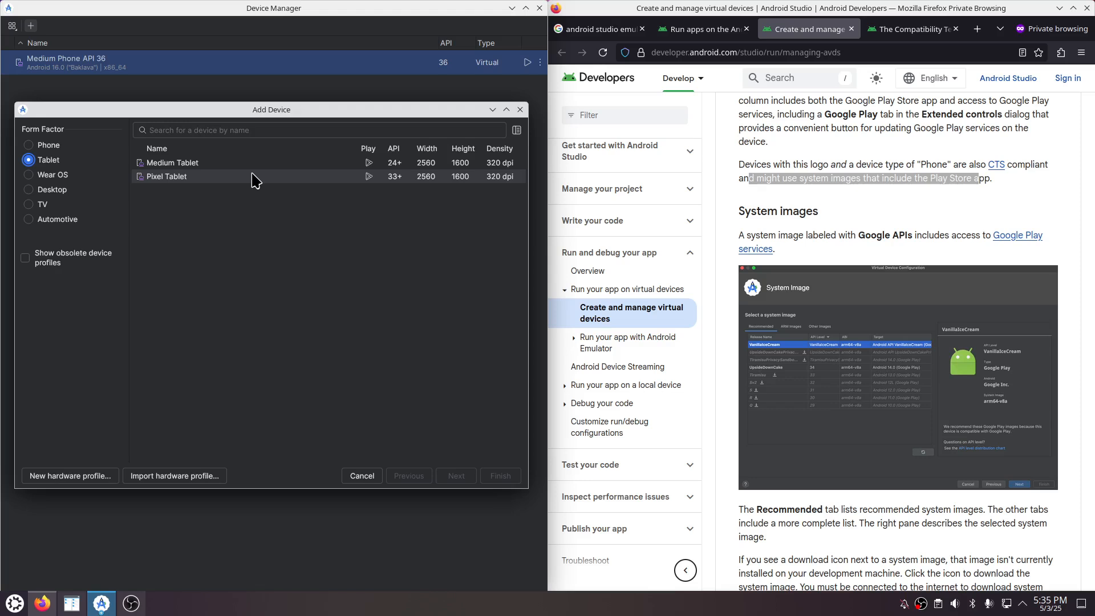
click(30, 176)
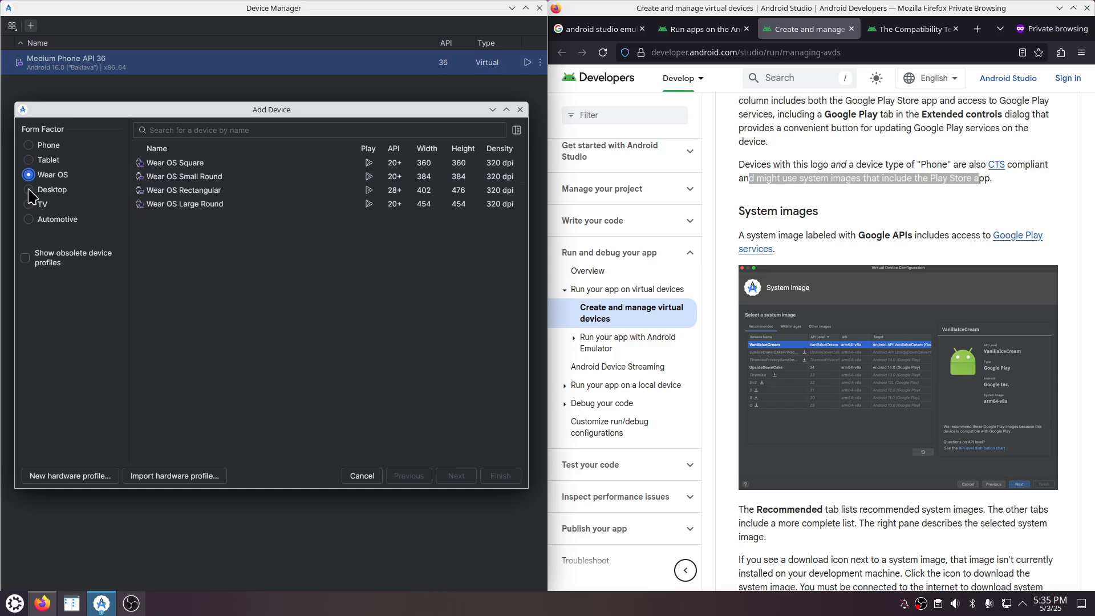
click(30, 191)
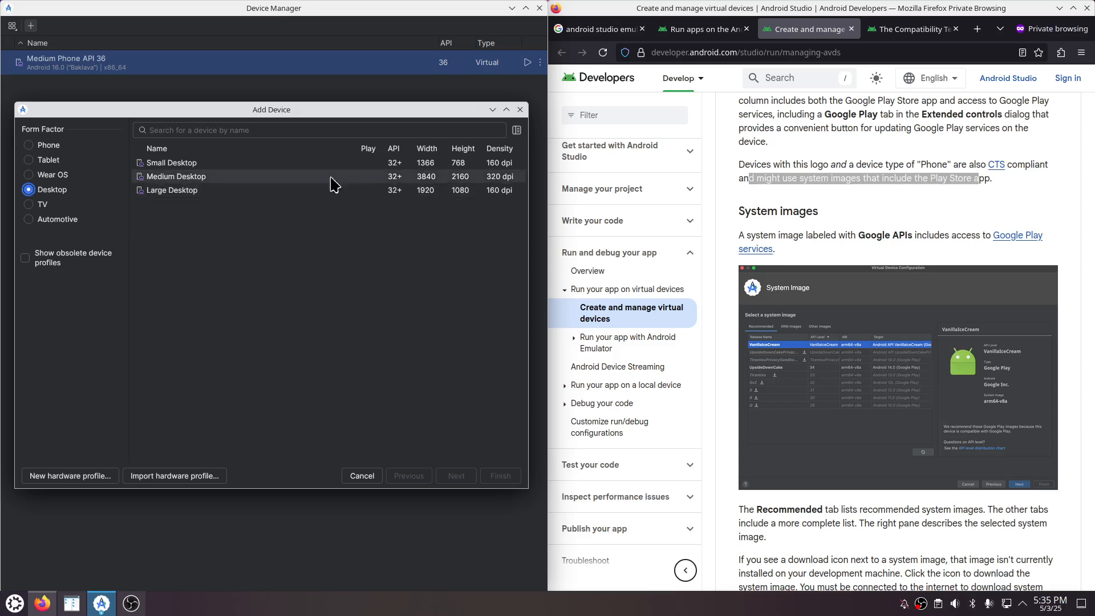
click(30, 204)
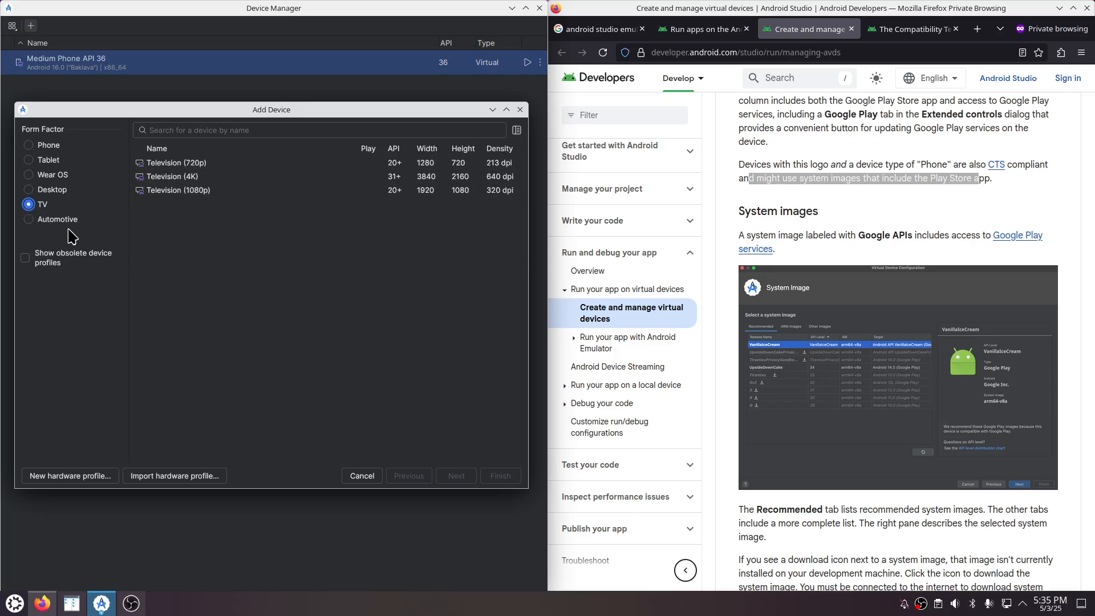
click(29, 220)
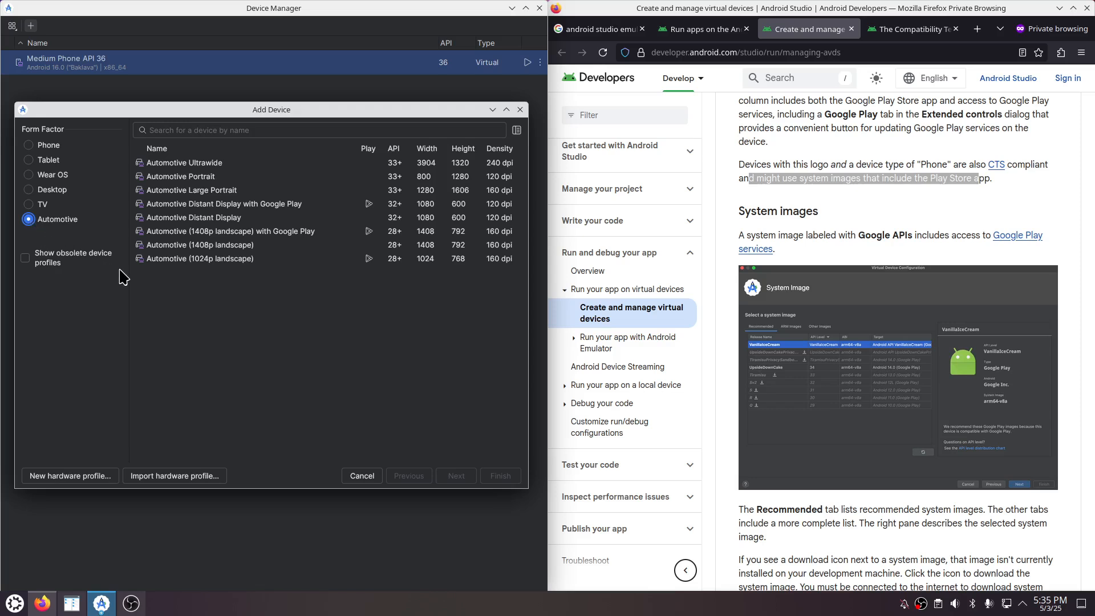
- Choose the Pixel Tablet profile from the Tablet form factor and continue to its virtual device configuration
click(29, 161)
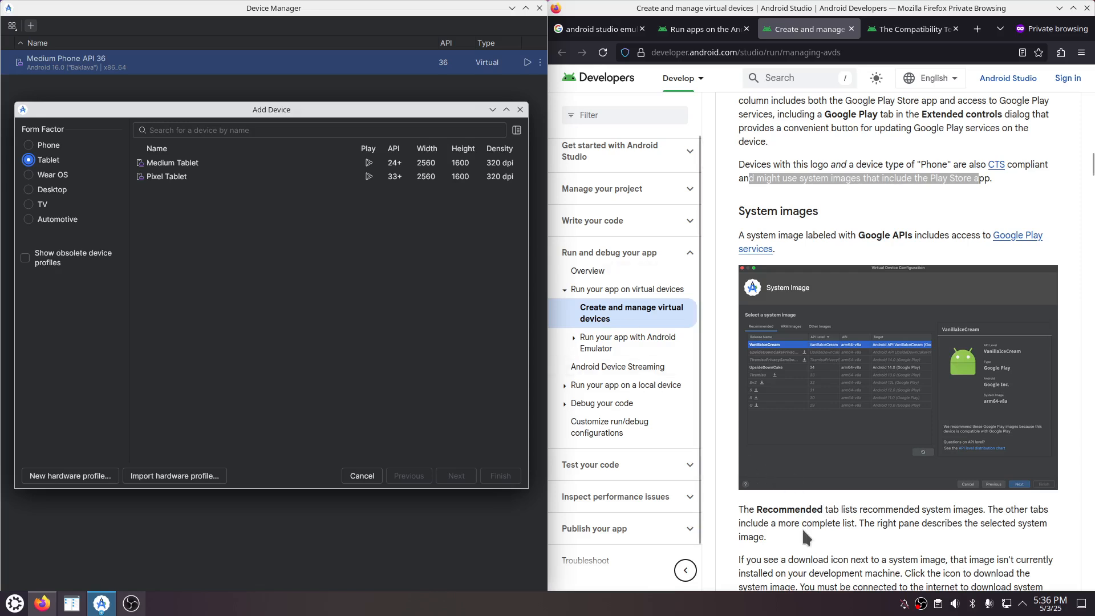
scroll(800, 528, down, 3)
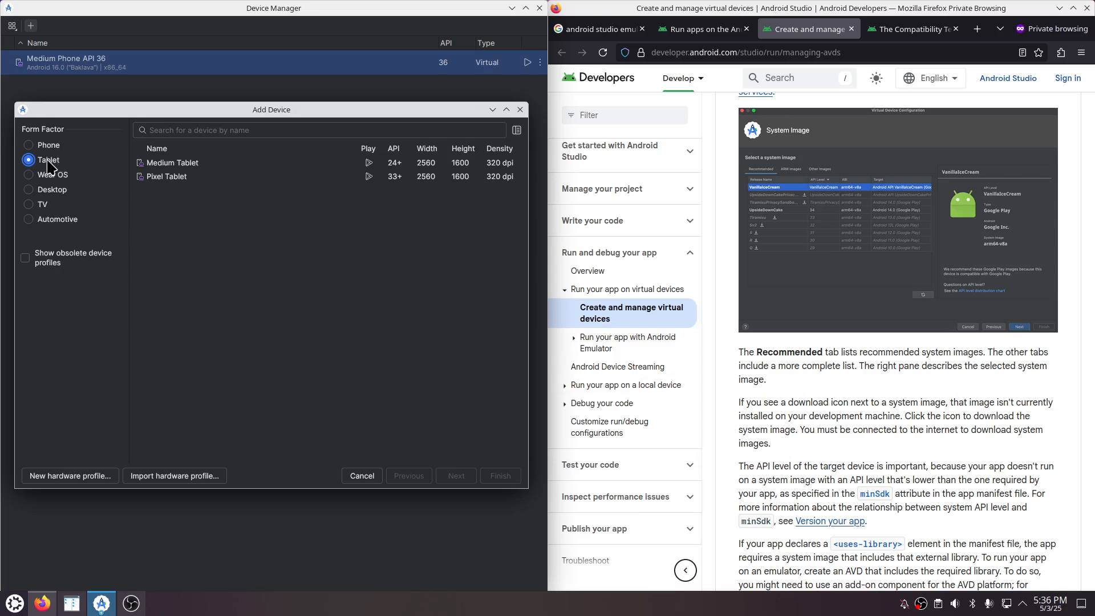
click(211, 179)
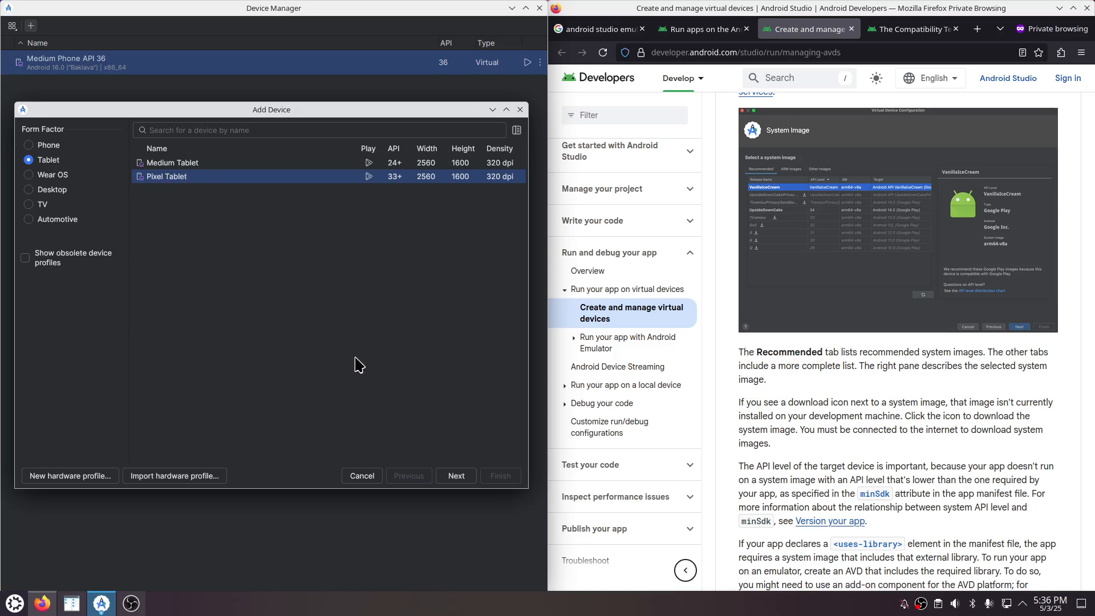
click(456, 478)
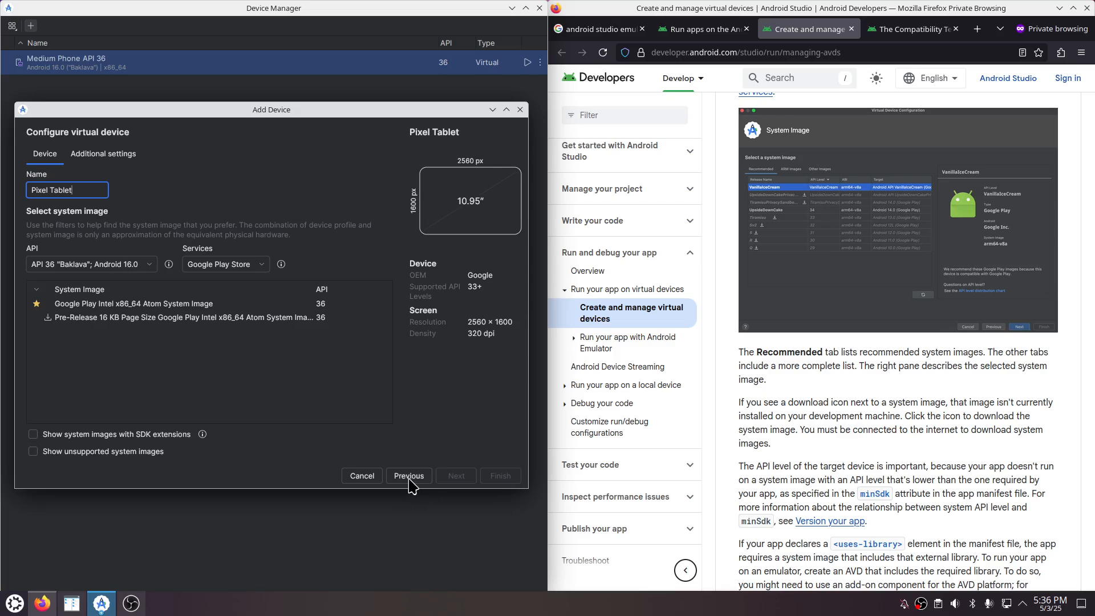
- Compare the details of the standard and Pre-Release 16 KB Page Size Google Play system images, and return to the device profiles
click(130, 308)
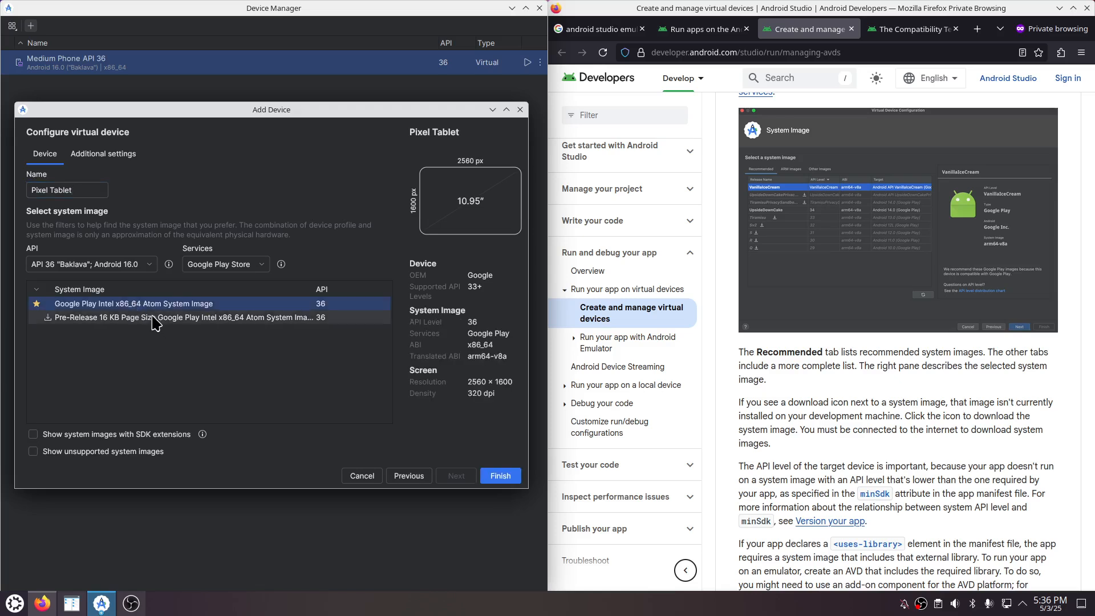
click(148, 318)
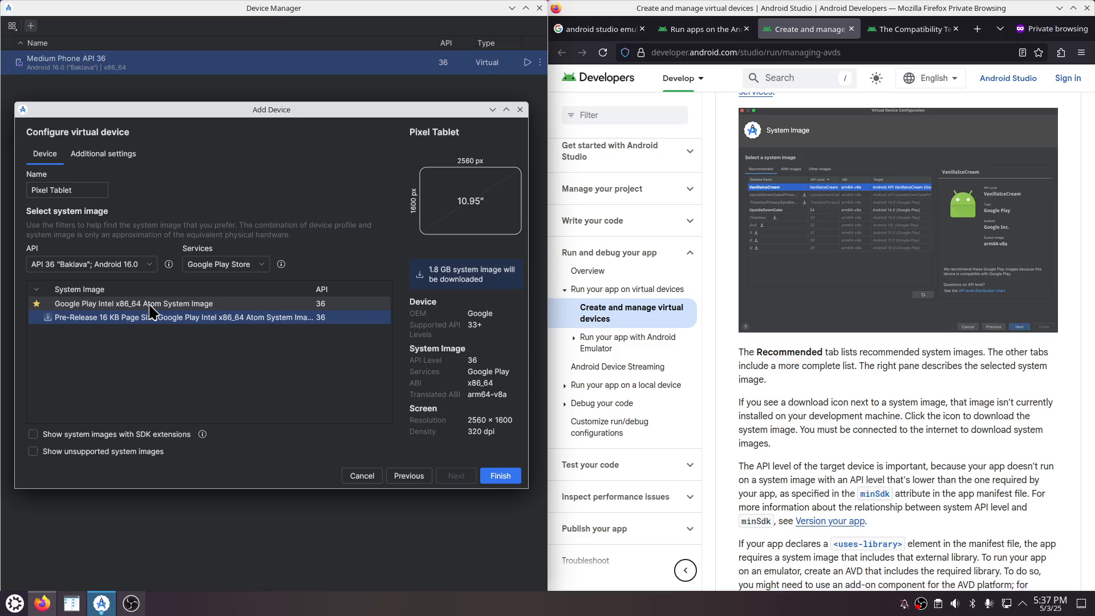
click(143, 306)
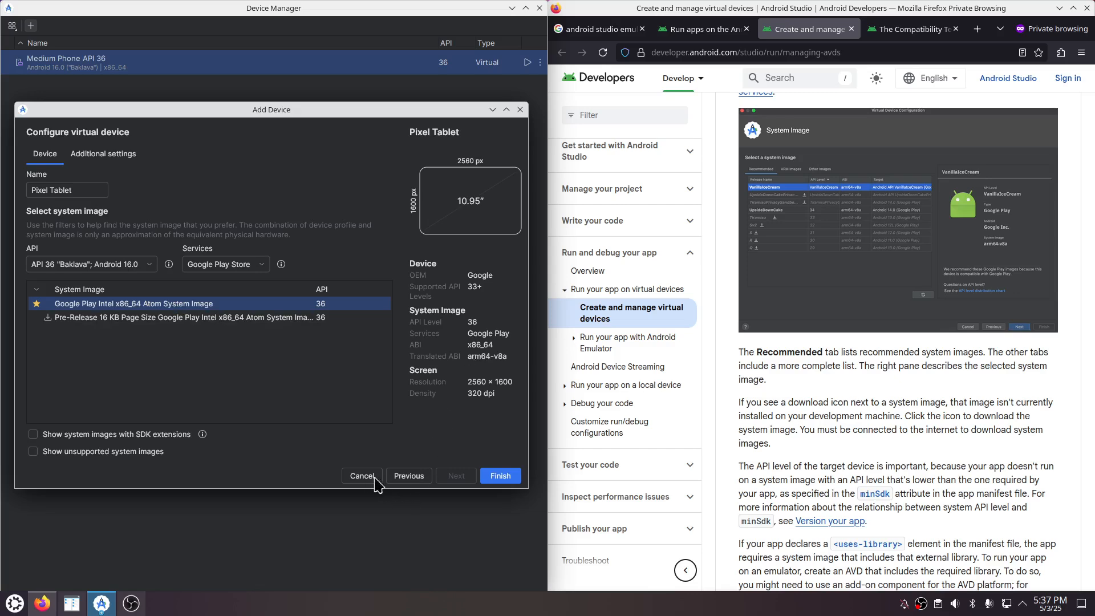
click(398, 479)
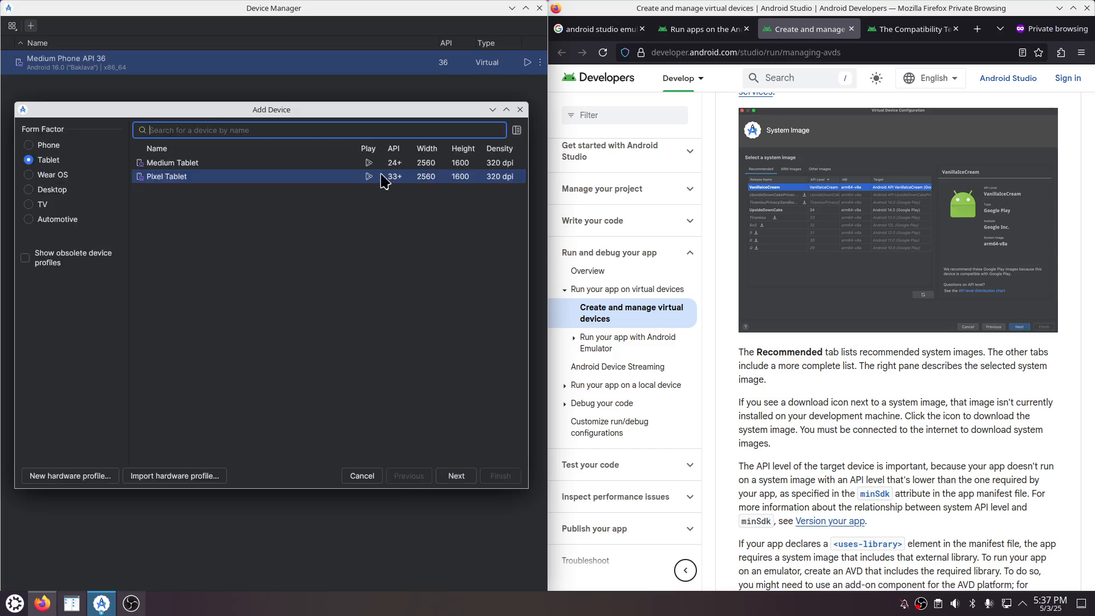
- Create the Pixel Tablet virtual device with the Google Play Intel x86_64 Atom System Image and select it in the Device Manager
click(448, 479)
click(177, 303)
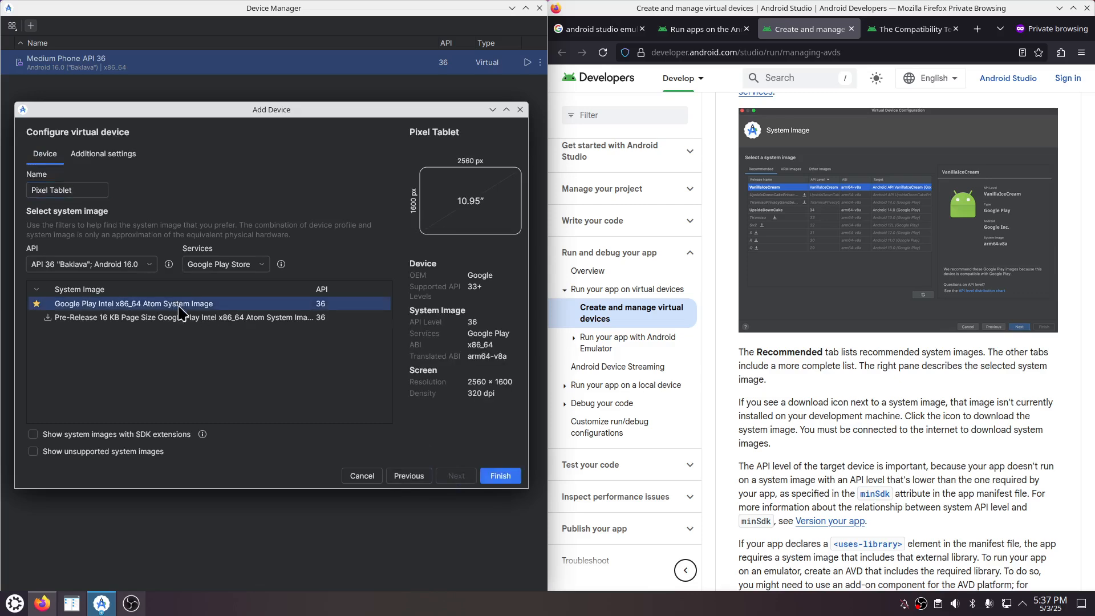
click(500, 477)
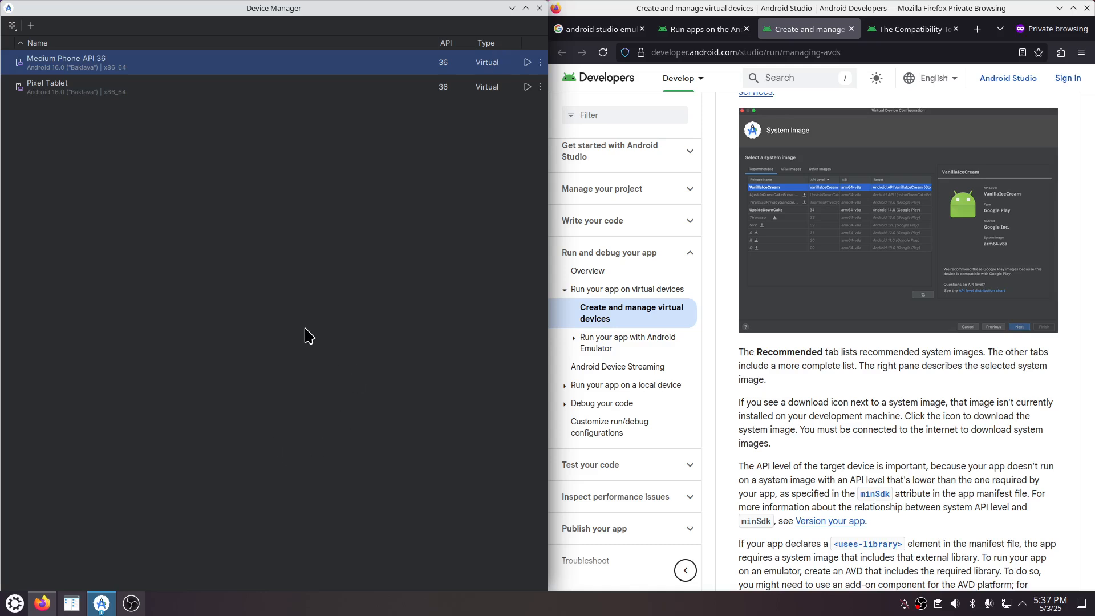
click(147, 91)
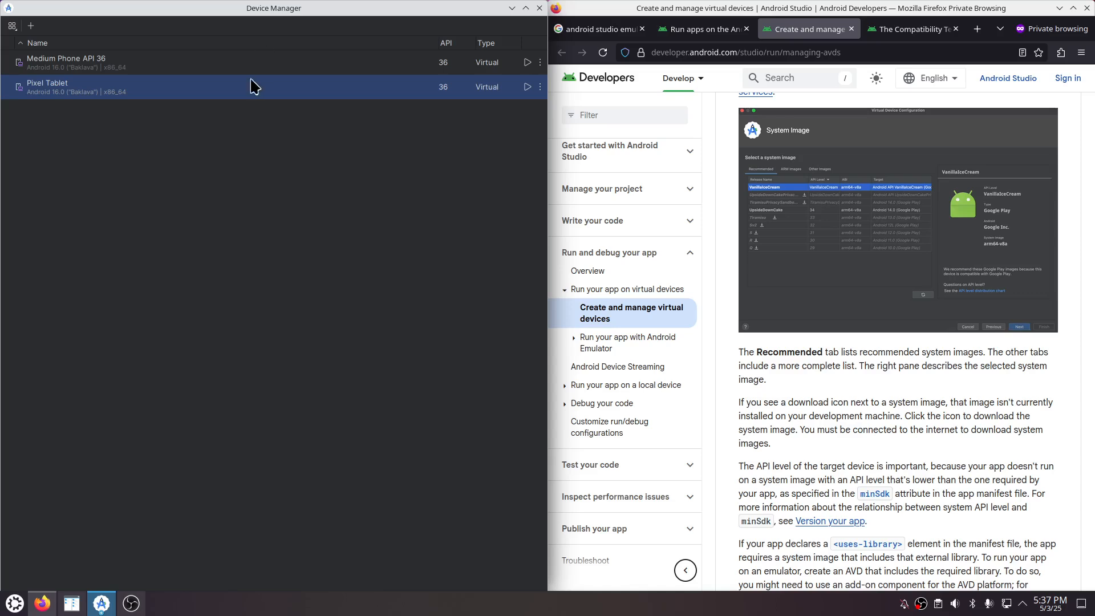
- Start the Pixel Tablet virtual device, reposition its emulator window and clear the recording software's window away
click(527, 87)
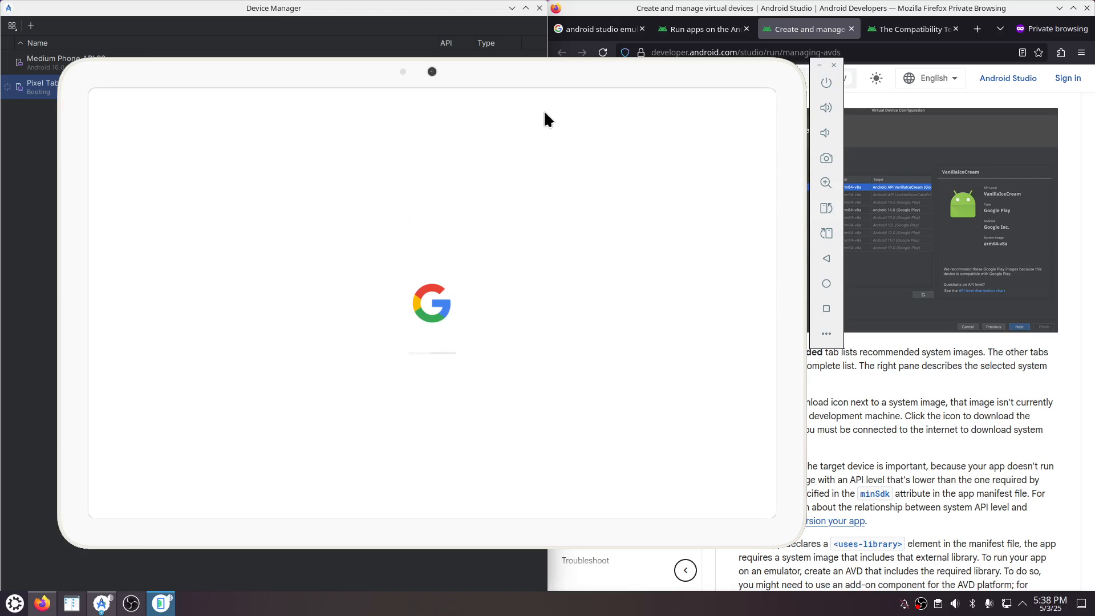
drag(542, 72, 485, 17)
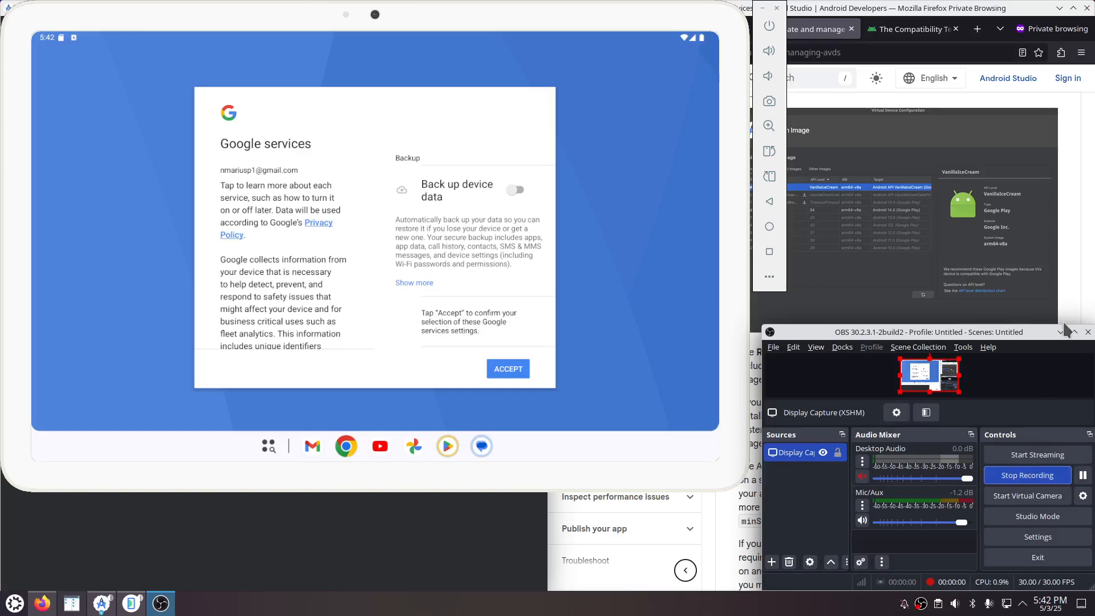
click(1063, 328)
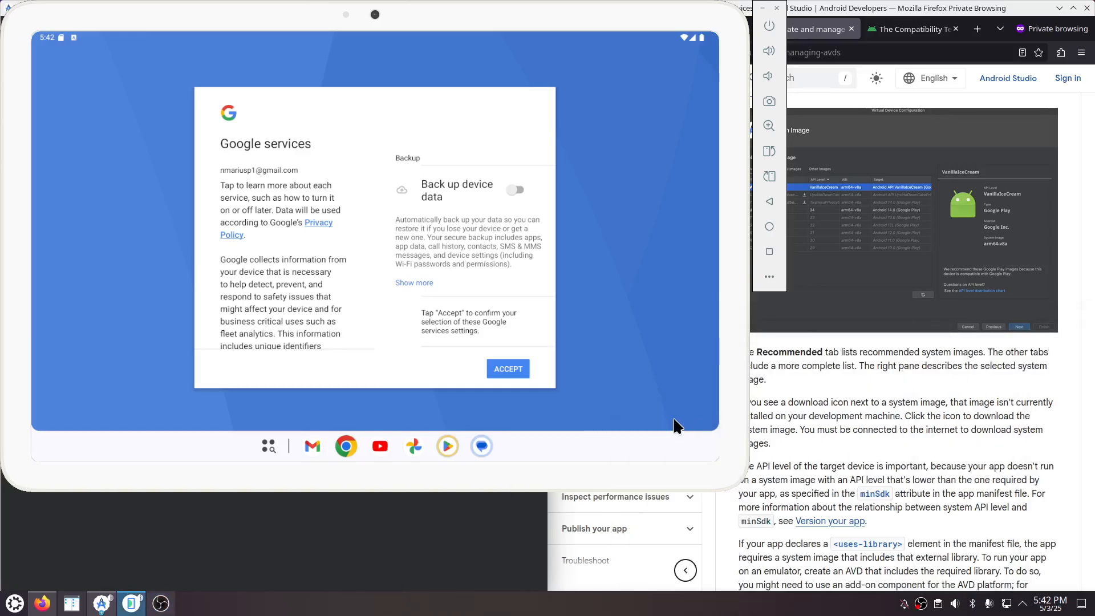
- Accept the Google services settings with device backup off, and get started with Google Play while declining special offers
click(522, 377)
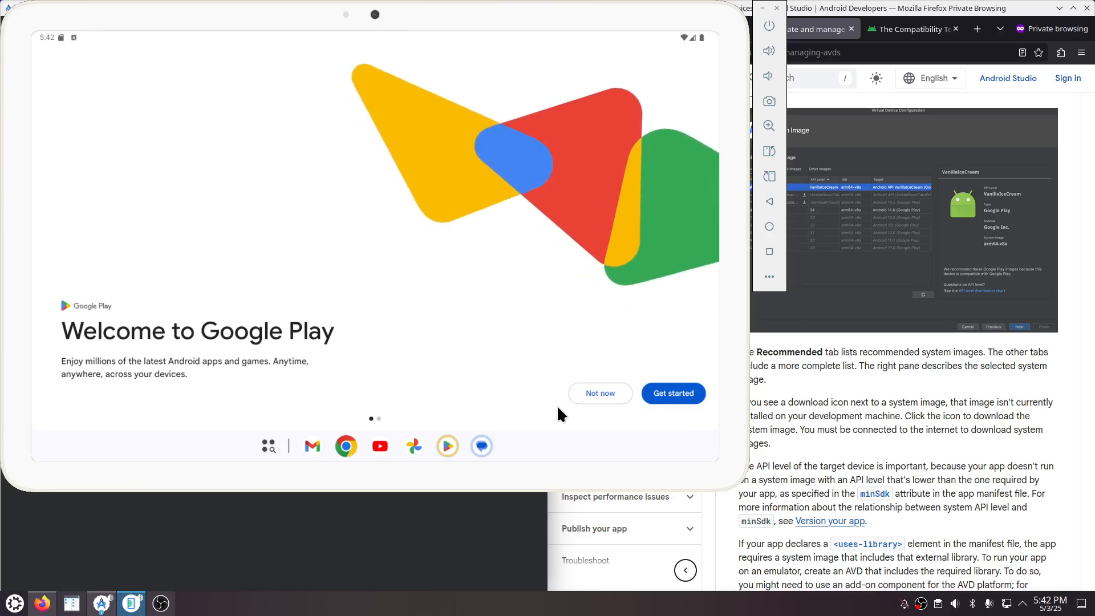
click(669, 395)
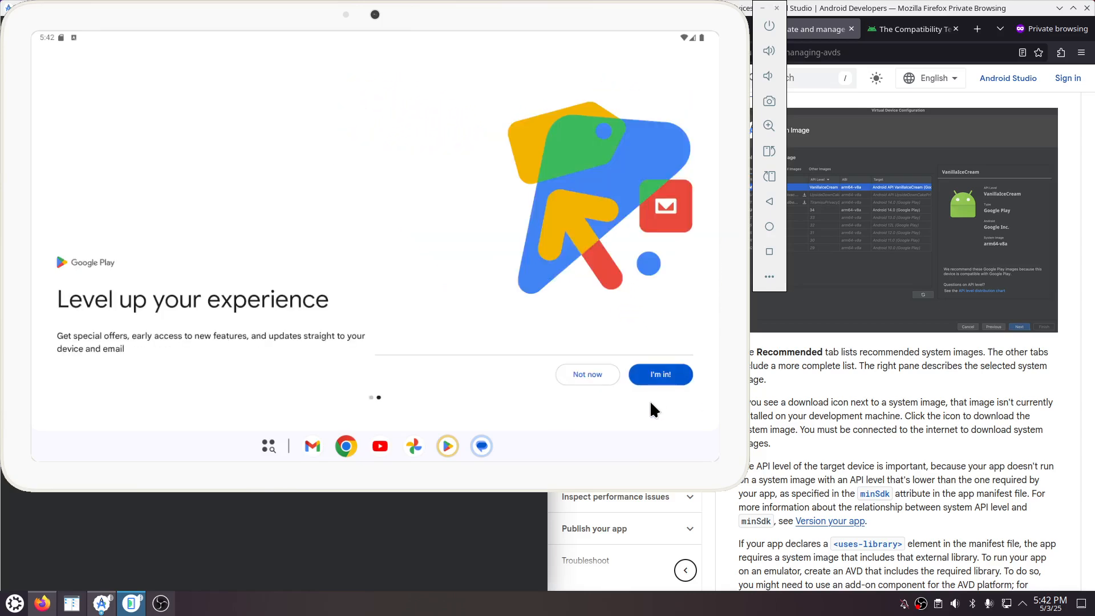
click(575, 375)
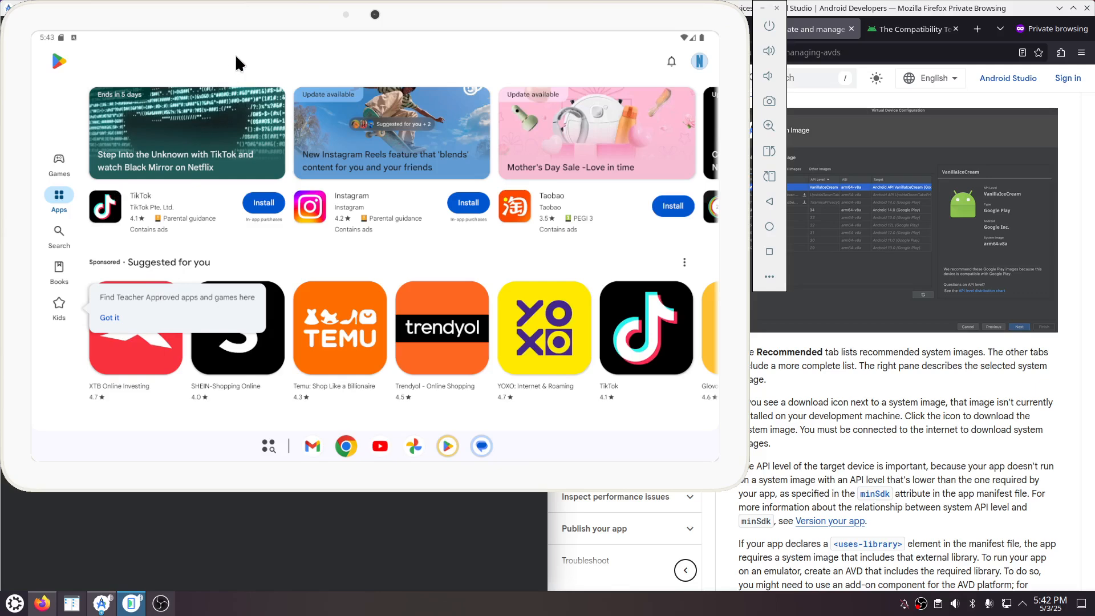
- Search Google Play for whatsapp and install WhatsApp Messenger on the tablet
click(57, 231)
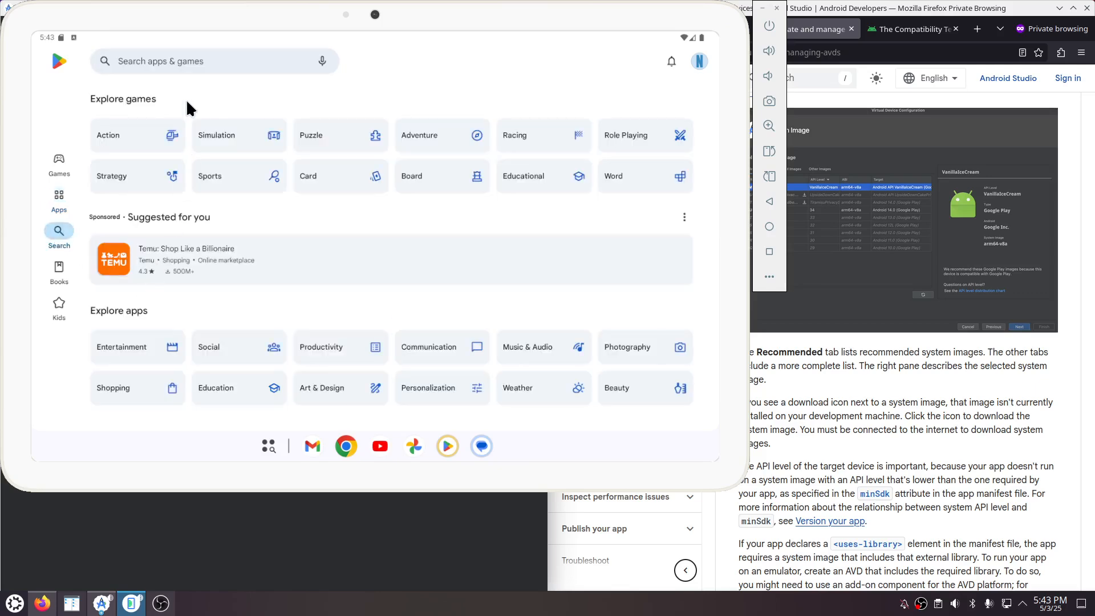
click(151, 60)
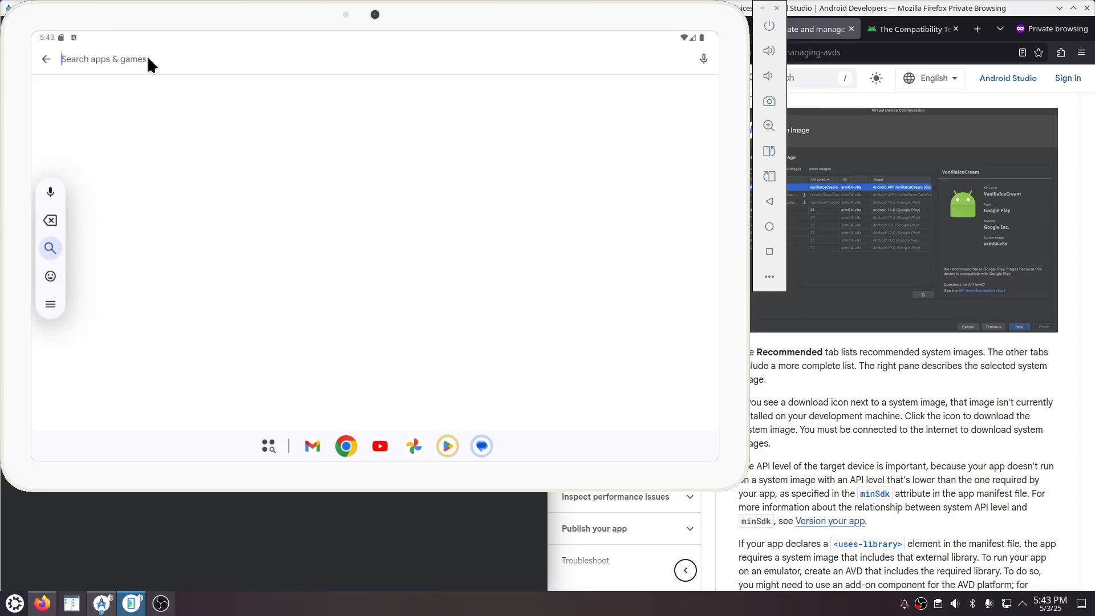
text(whatsapp)
key(Return)
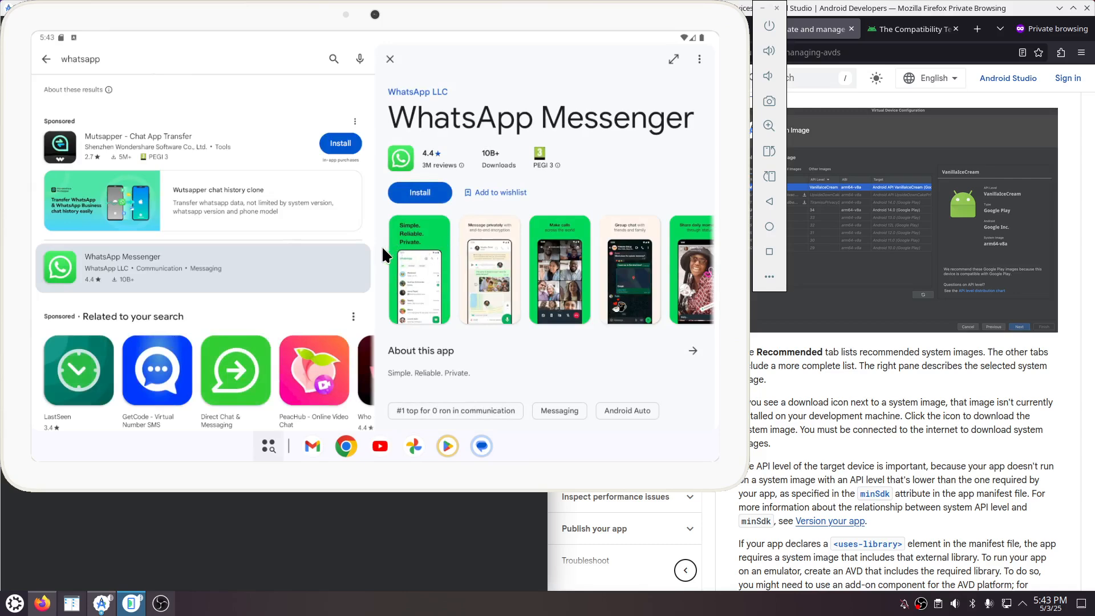
click(425, 195)
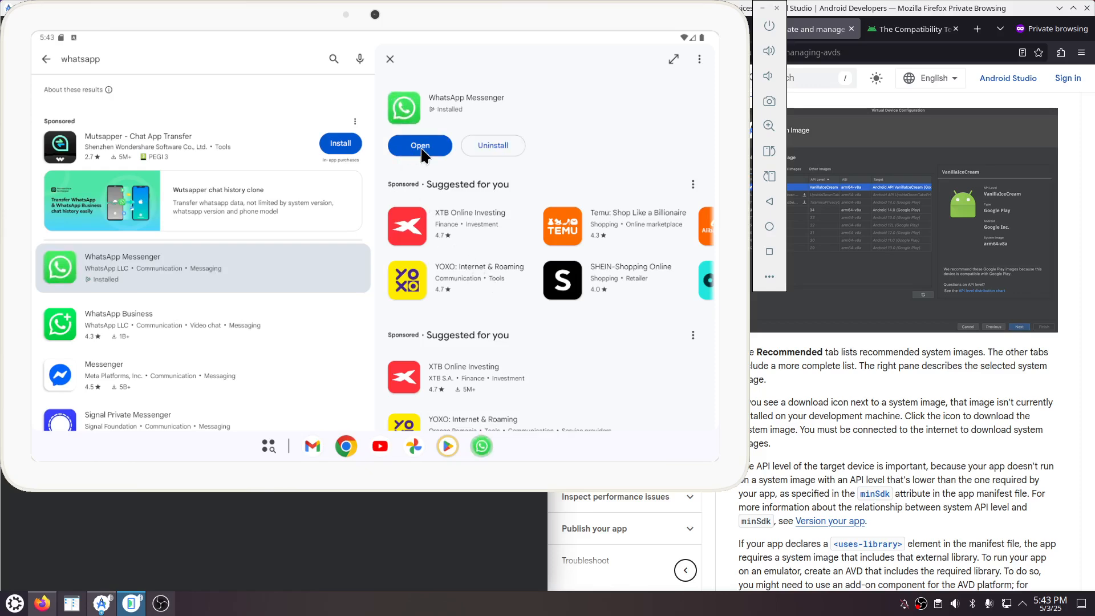
- Open WhatsApp, continue with English as its language and accept its terms of service
click(420, 146)
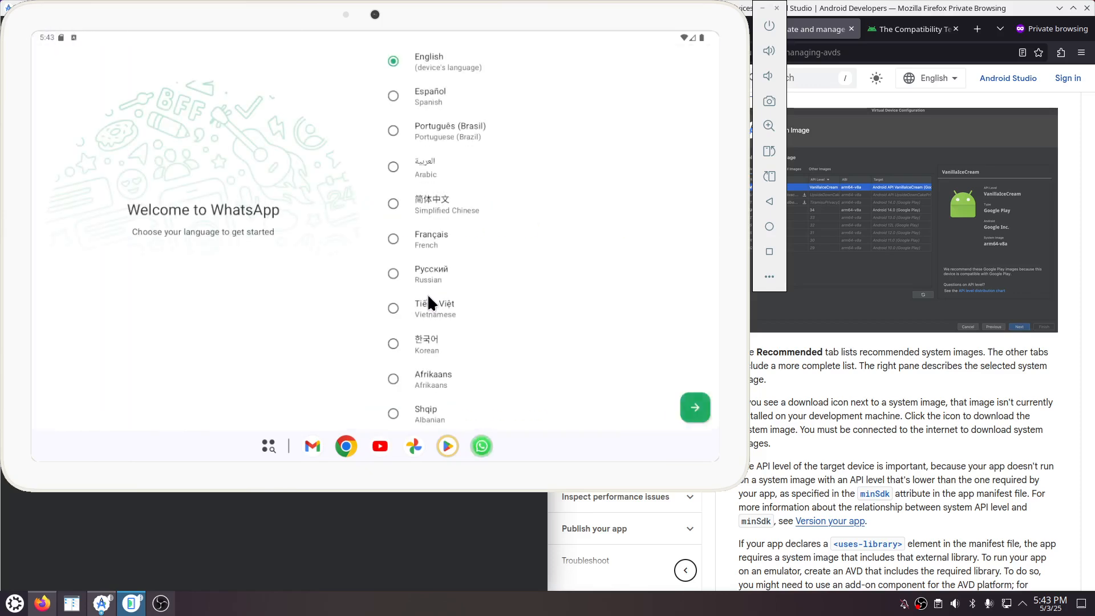
click(694, 407)
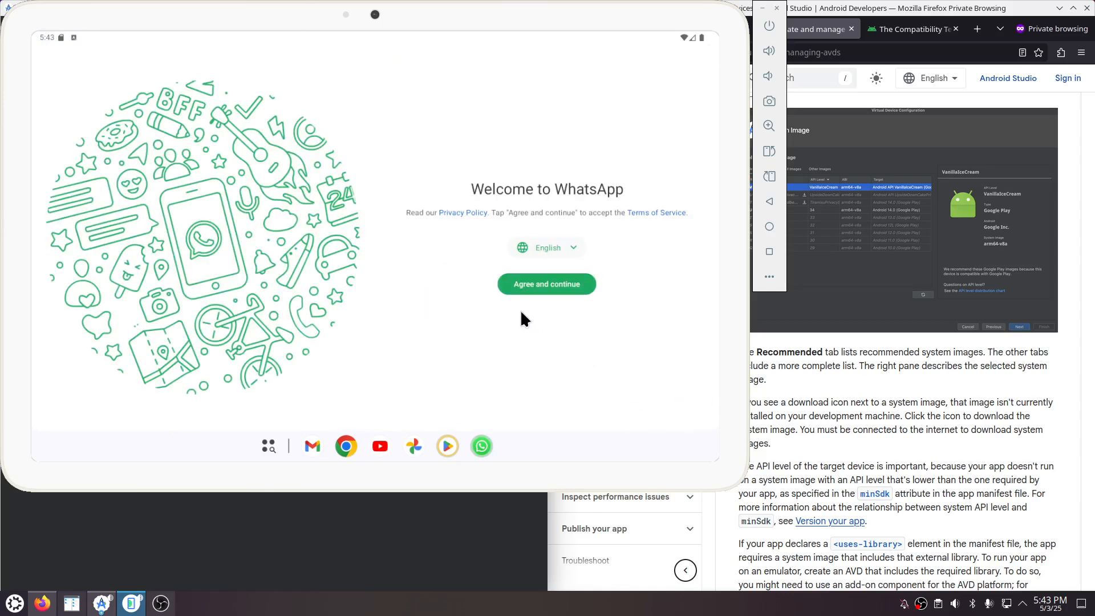
click(551, 284)
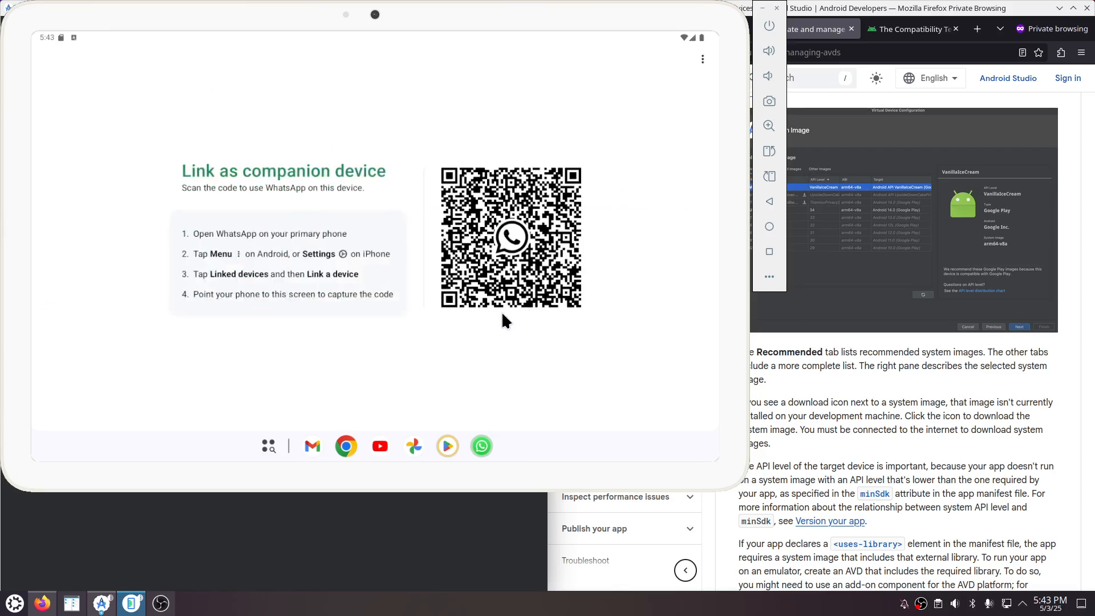
- Return to Google Play, search for firefox, and install and open Firefox Fast & Private Browser
click(448, 449)
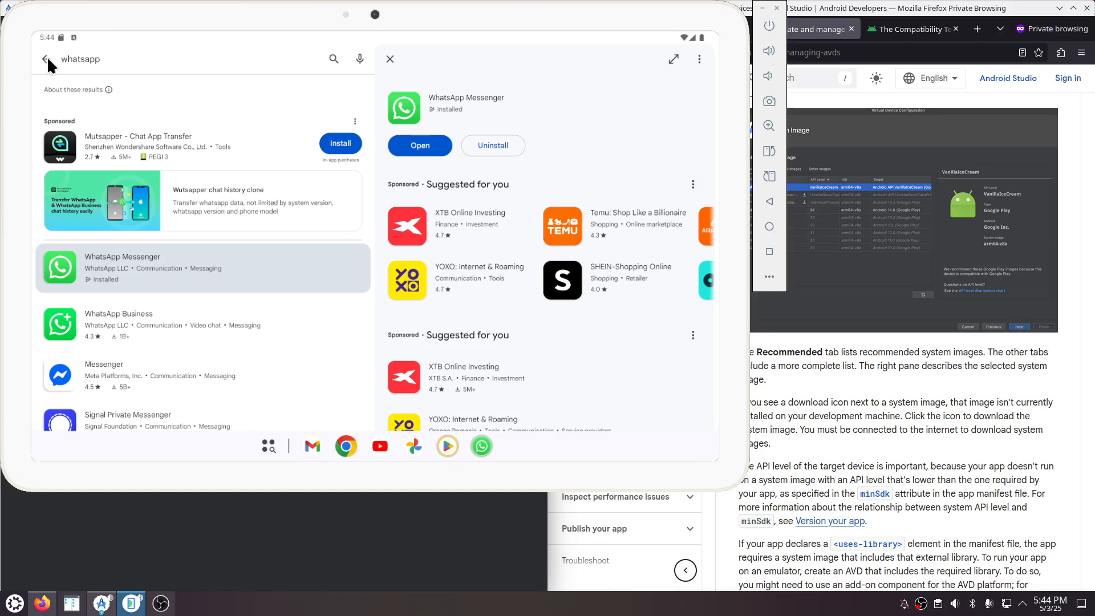
click(389, 58)
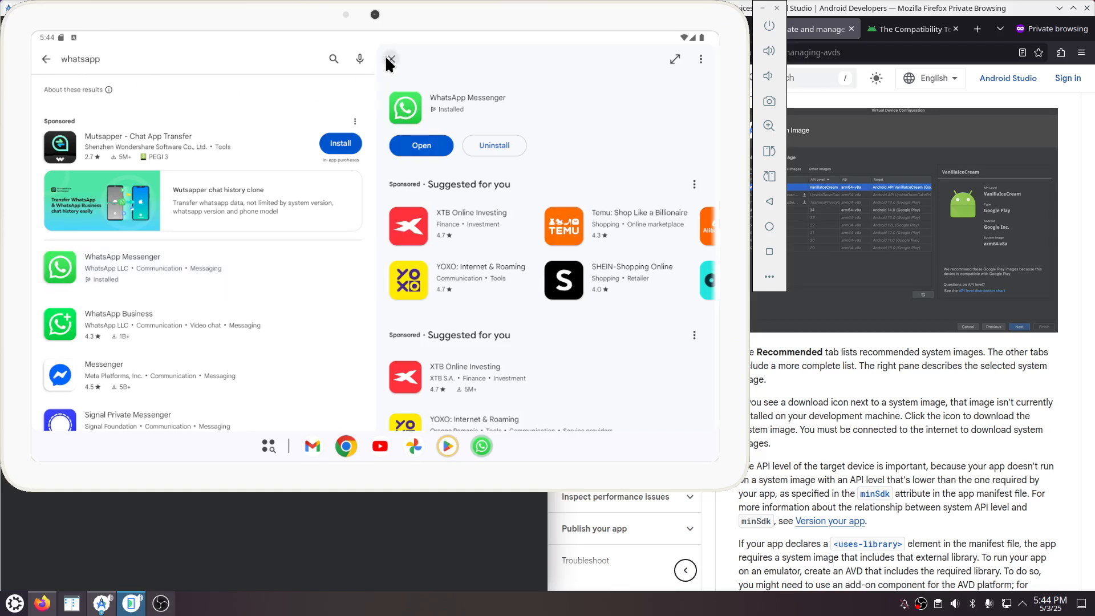
click(110, 60)
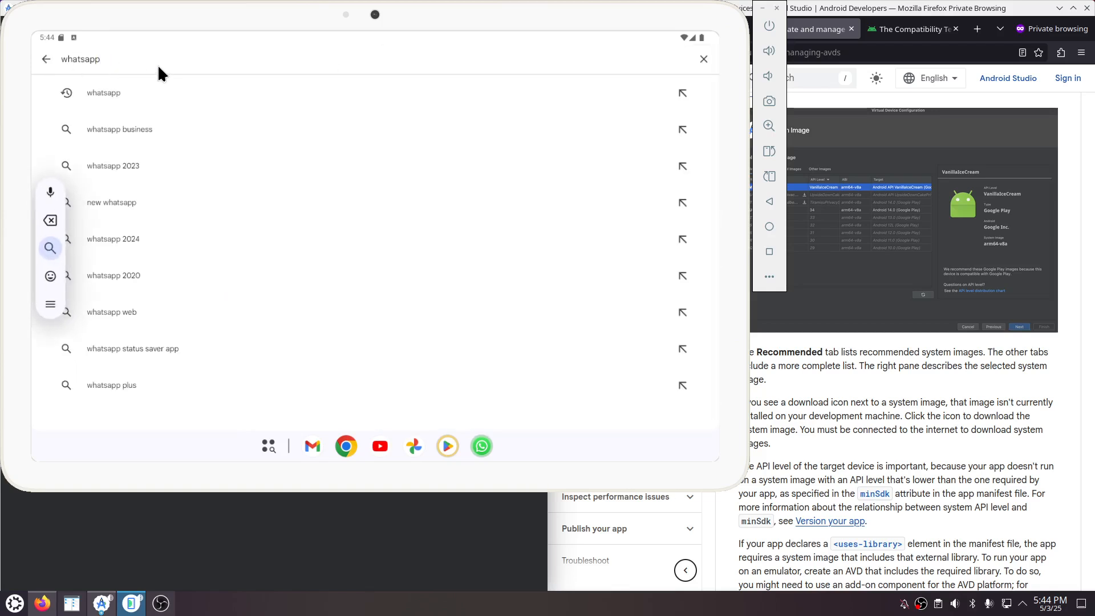
key(BackSpace)
key(BackSpace)
key(BackSpace)
key(BackSpace)
key(BackSpace)
key(BackSpace)
key(BackSpace)
key(BackSpace)
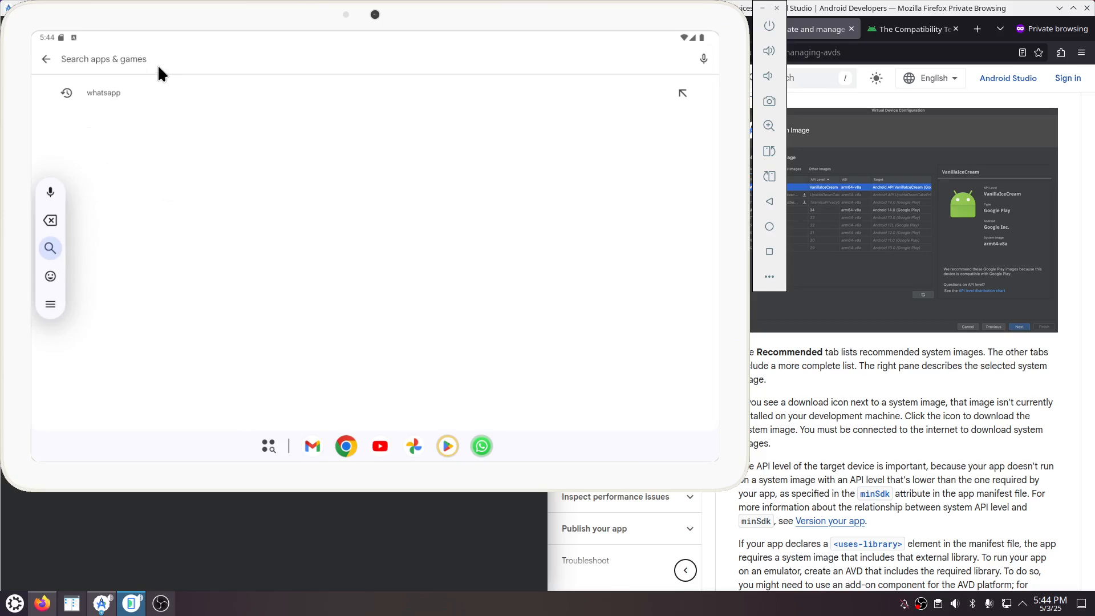
text(firefox)
key(Return)
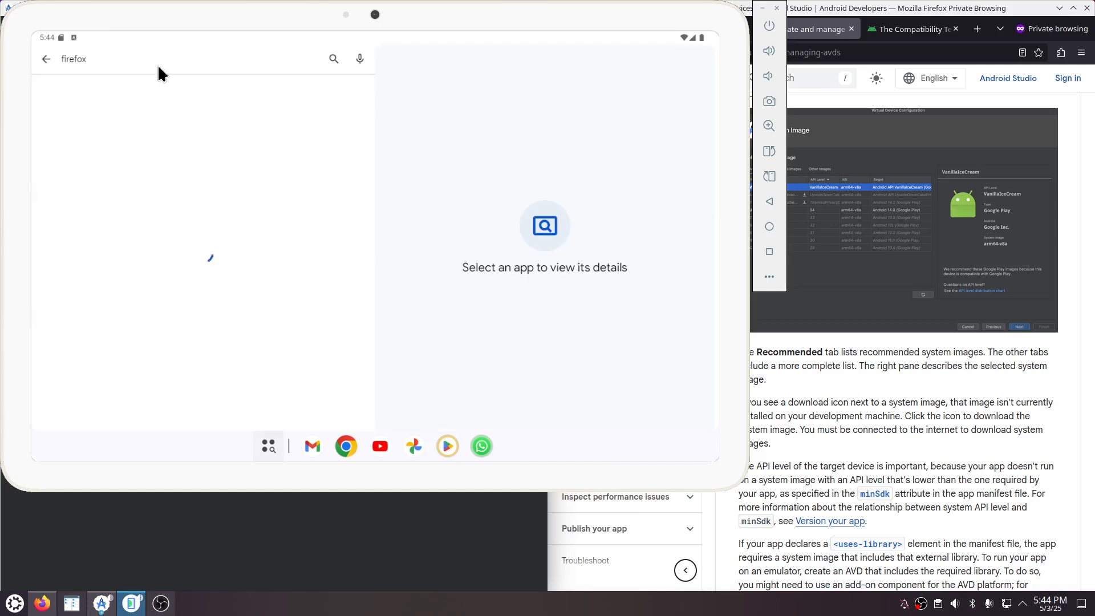
click(420, 179)
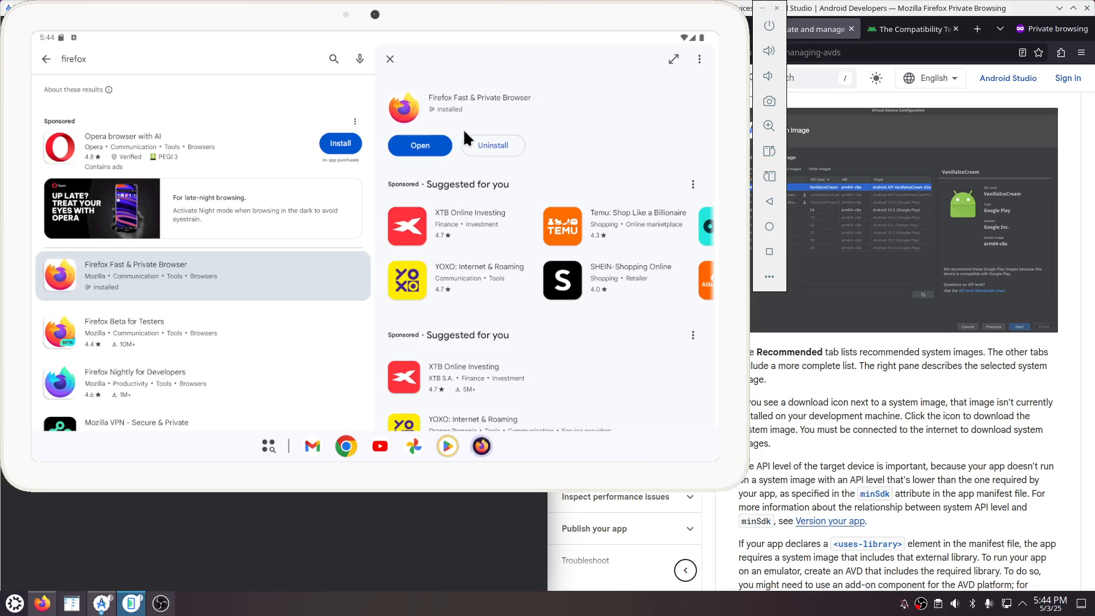
click(431, 146)
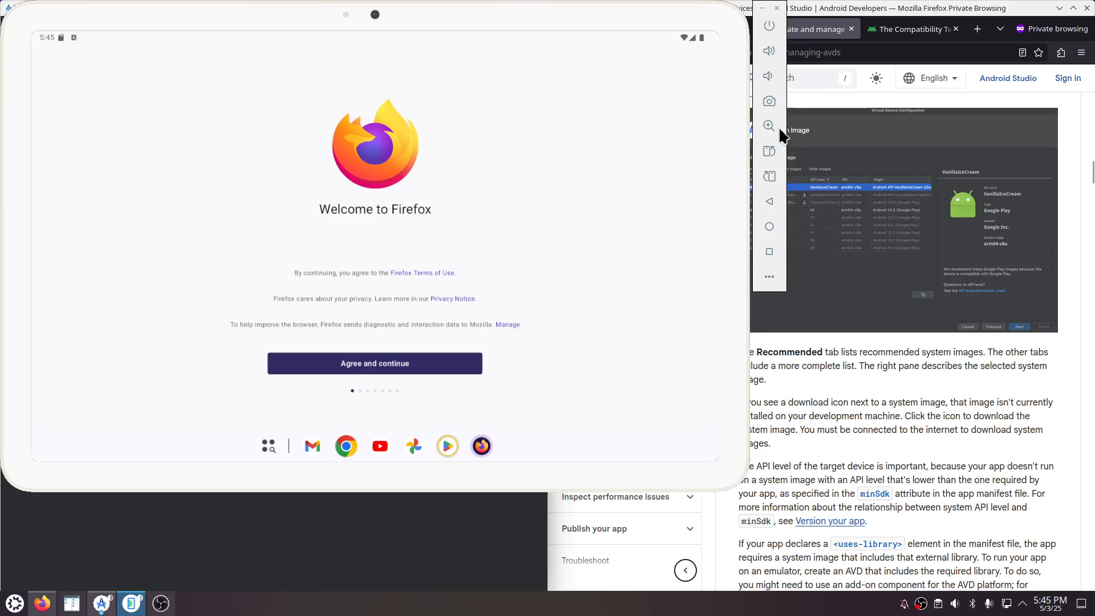
- In the emulator's Extended Controls, add a 720p (1280x720) secondary display and apply the change
click(768, 277)
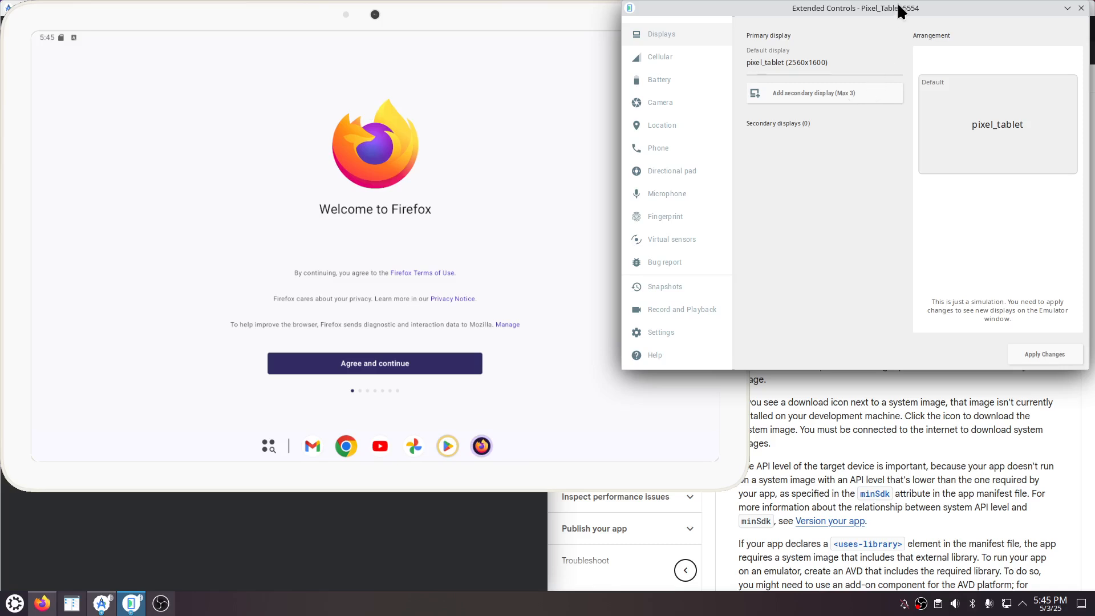
drag(898, 5, 824, 70)
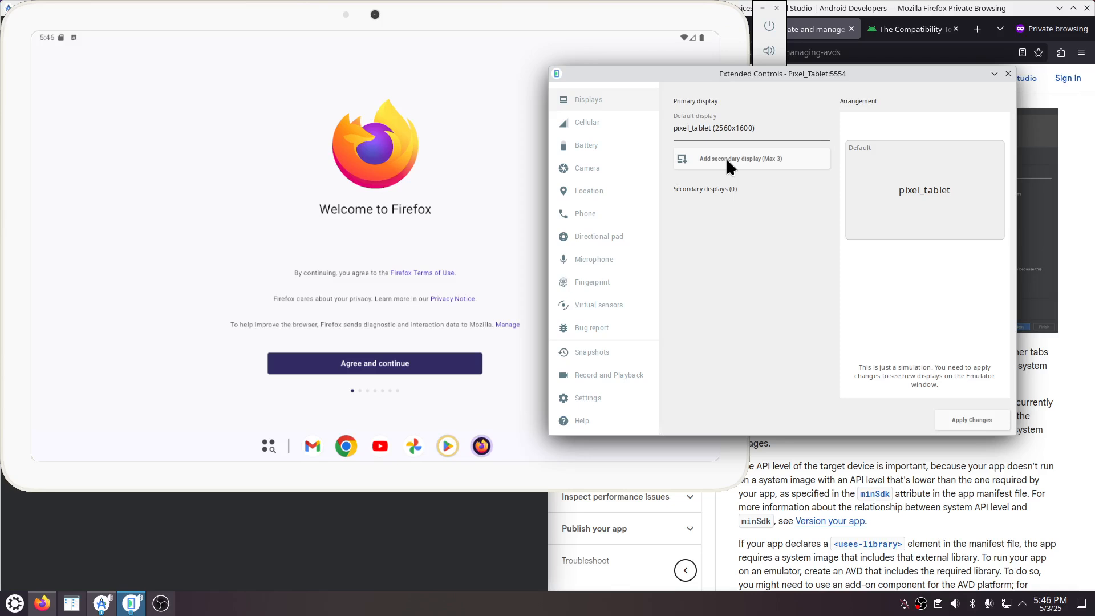
click(726, 158)
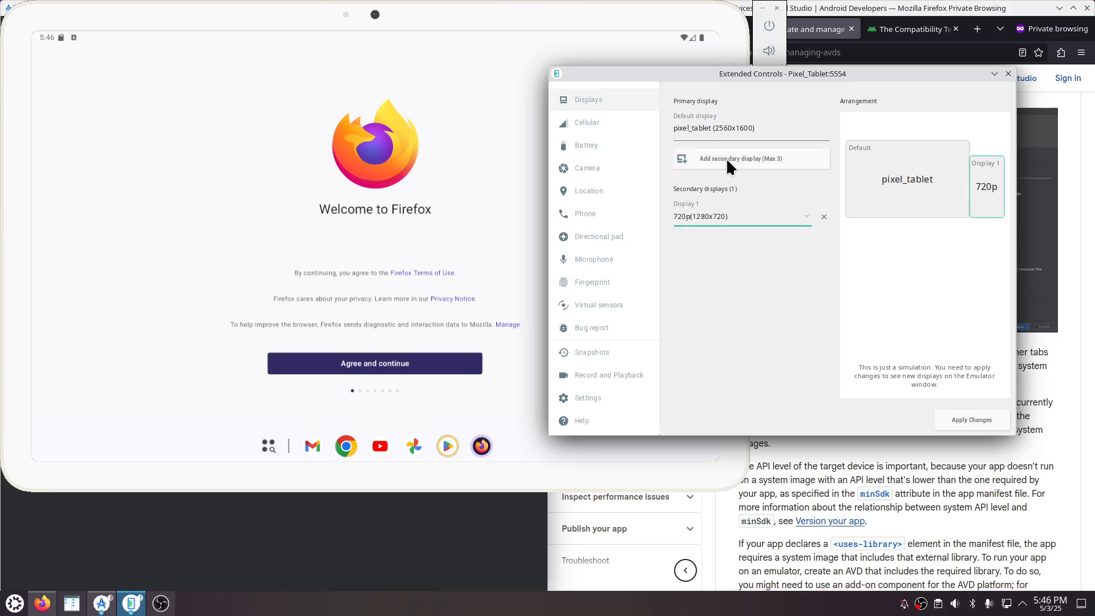
click(806, 216)
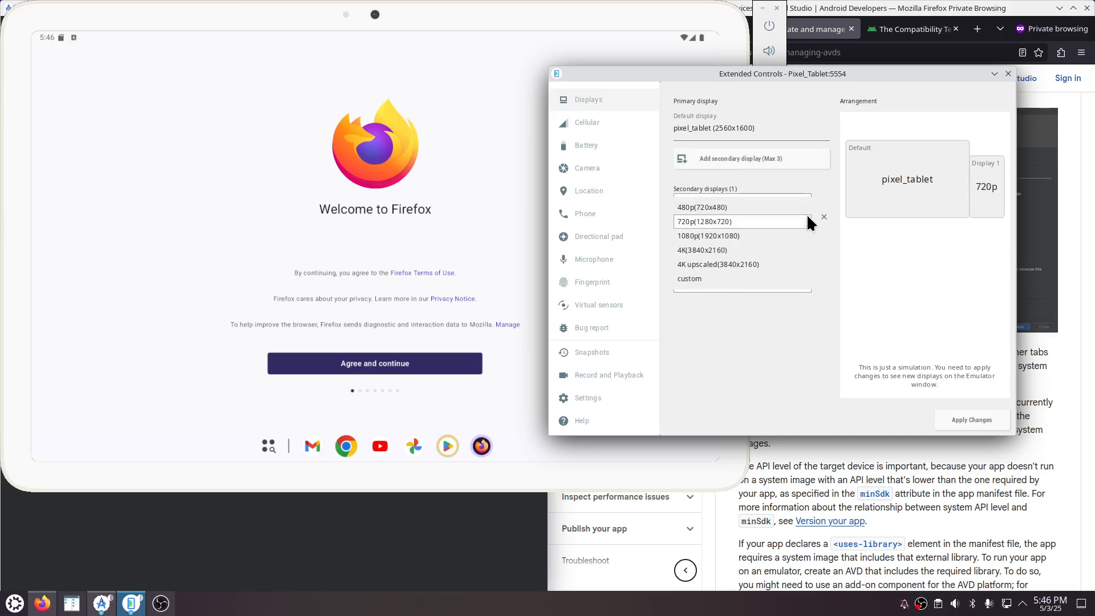
click(761, 221)
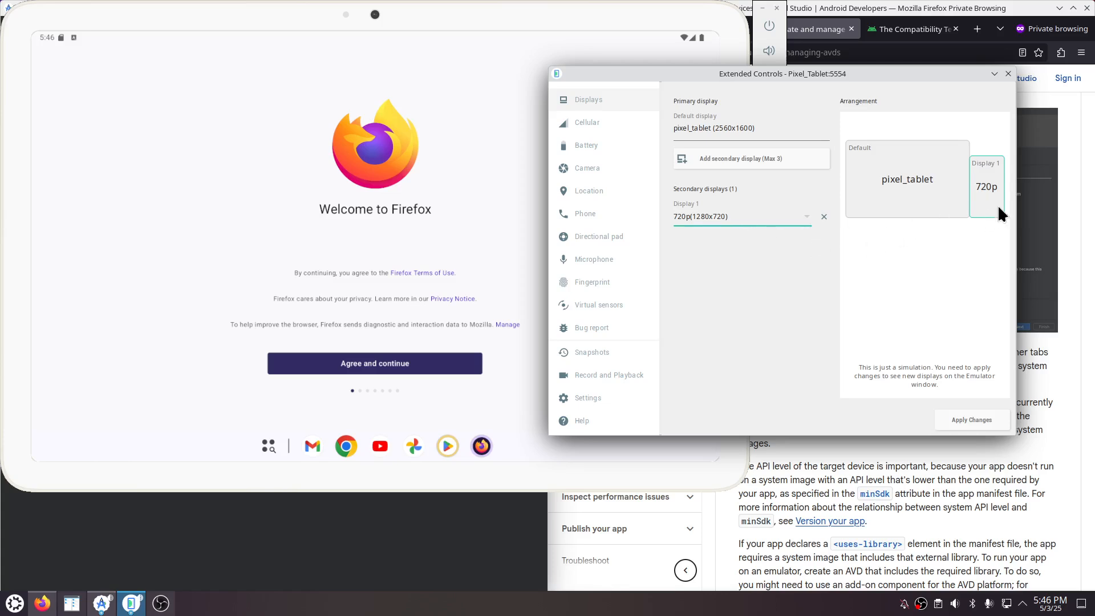
click(806, 217)
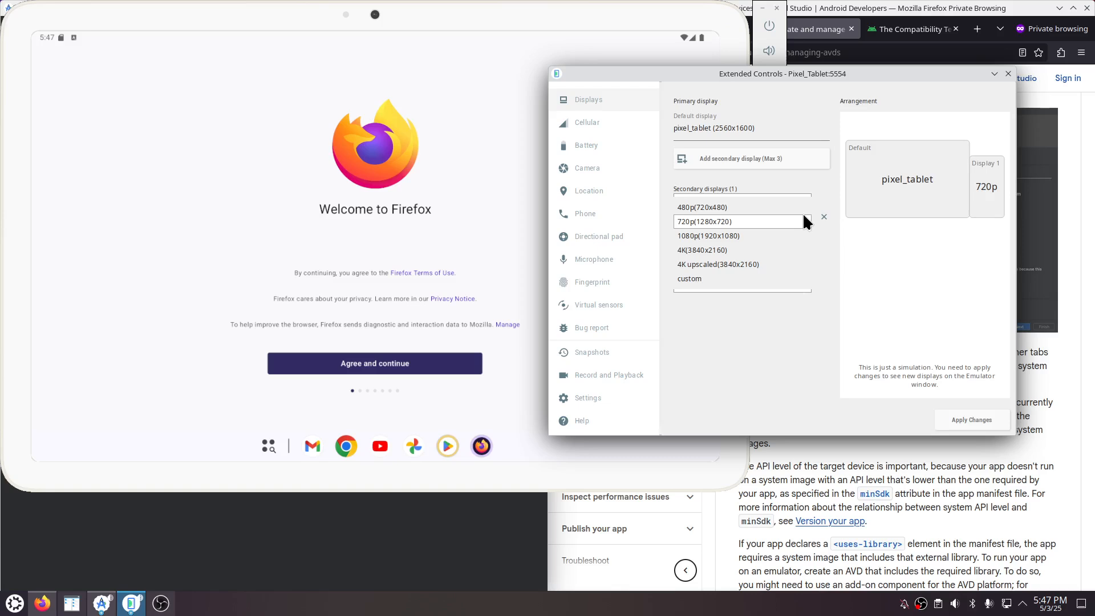
click(809, 220)
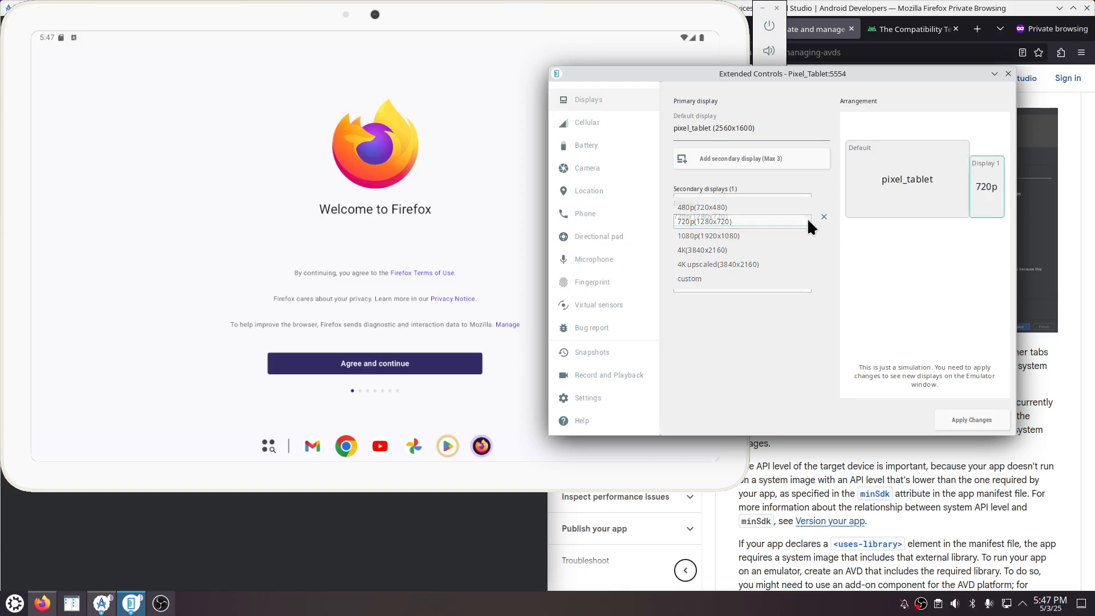
click(961, 419)
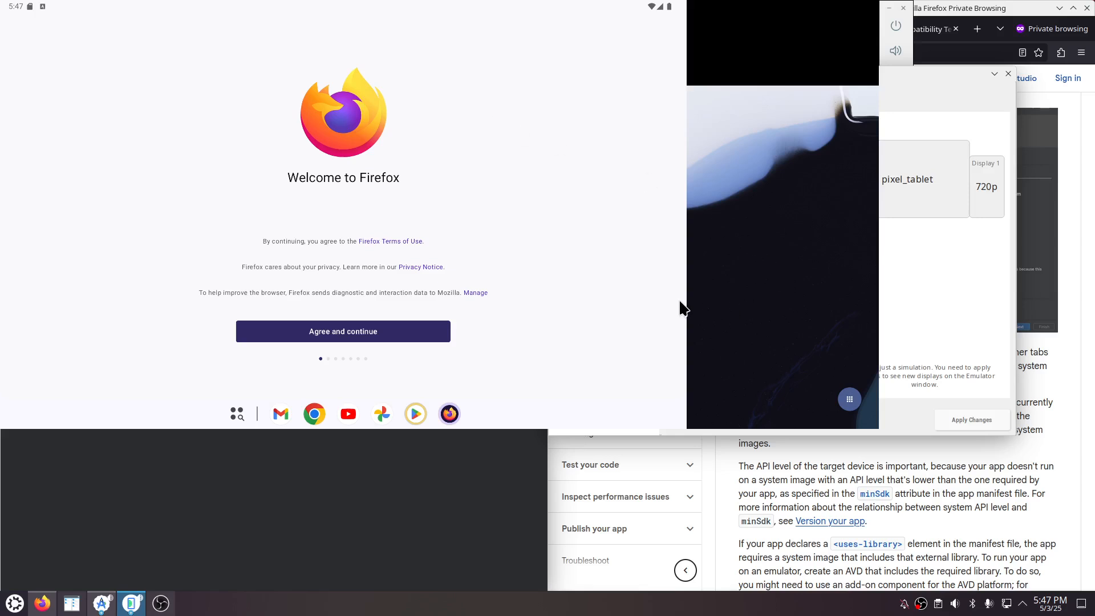
- Remove the 720p secondary display from the tablet emulator and apply the change
click(979, 302)
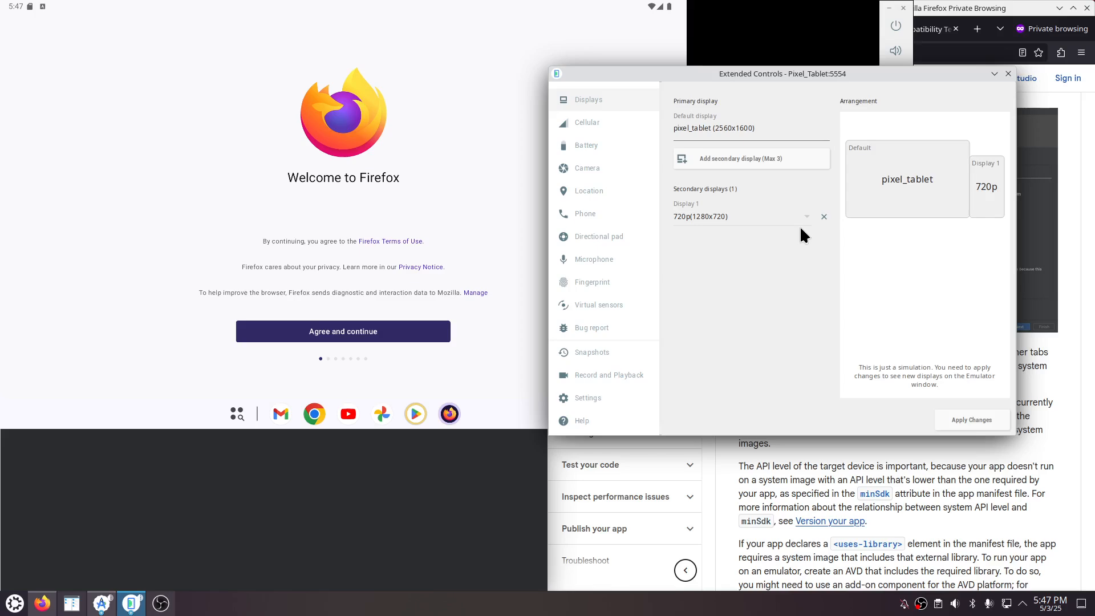
click(823, 216)
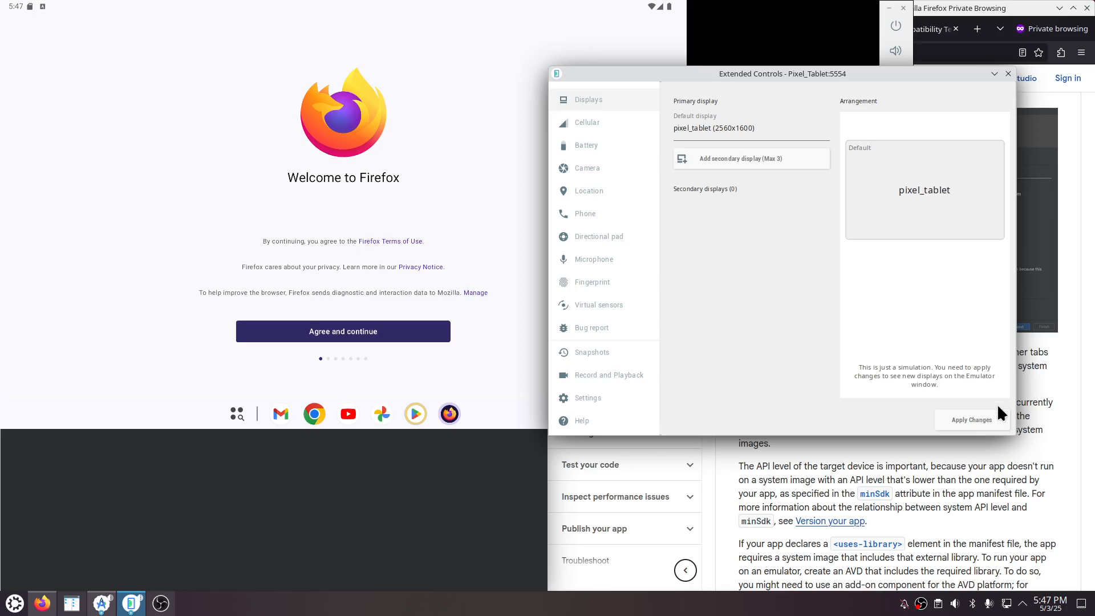
click(975, 419)
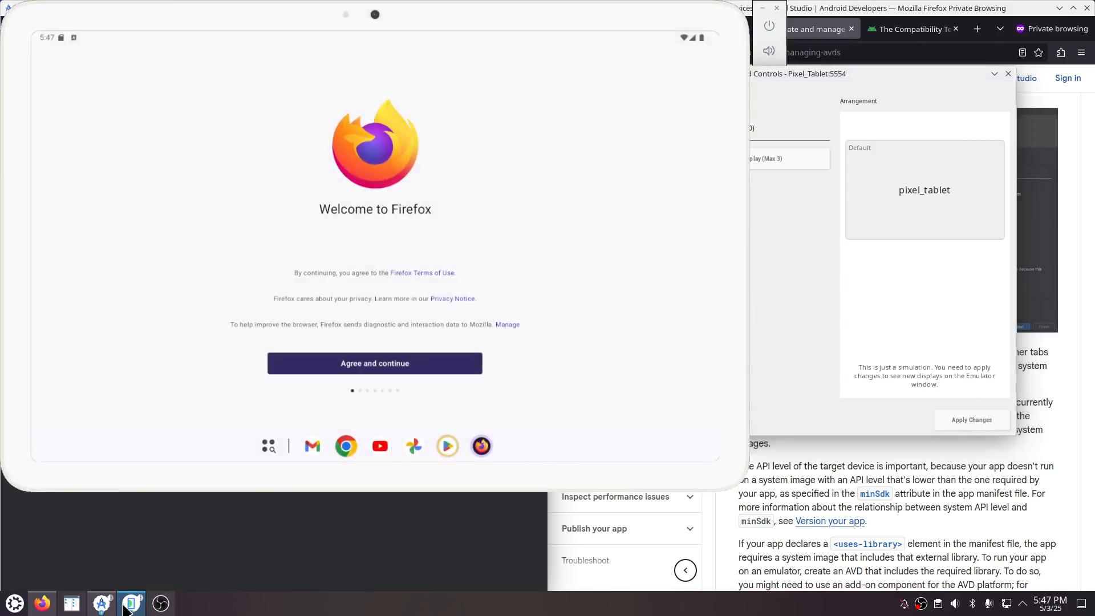
- Return to the Device Manager, view the Medium Phone's available actions, and browse the Phone profiles for adding a new device
click(103, 604)
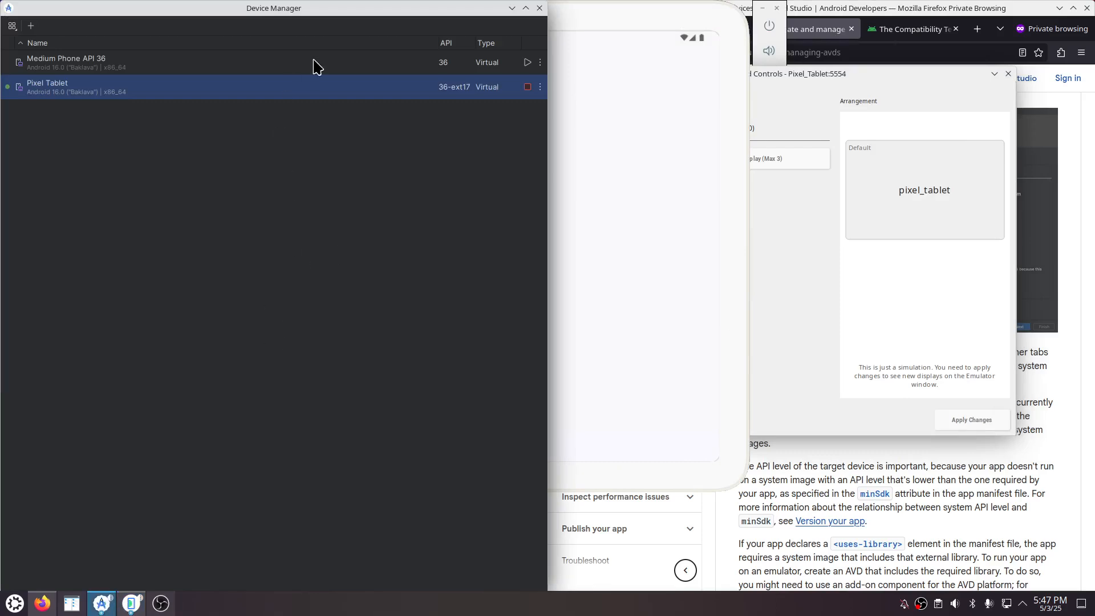
click(539, 63)
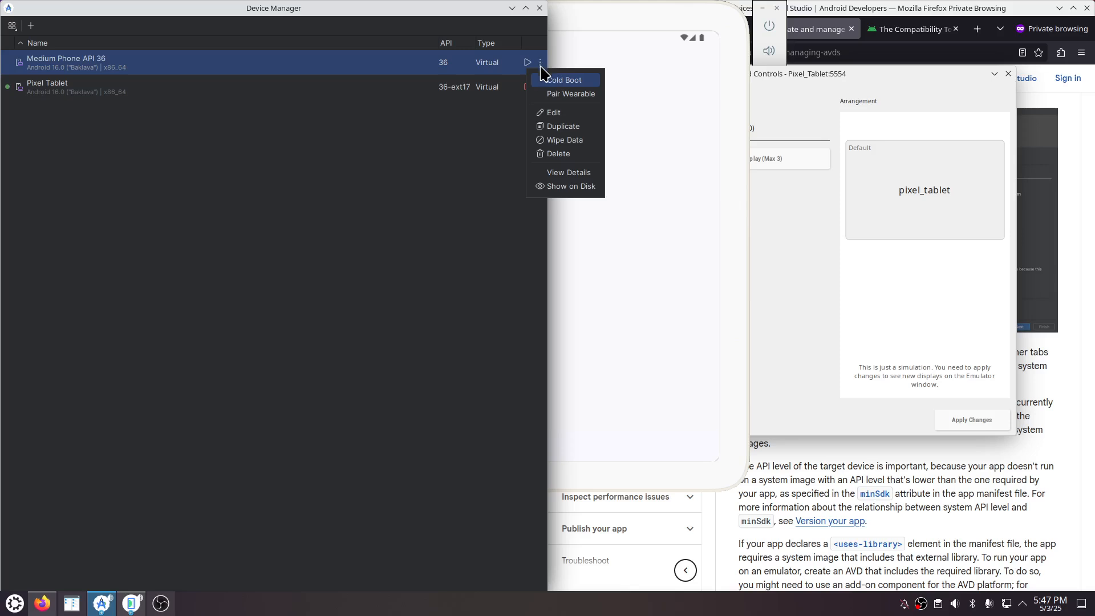
click(31, 26)
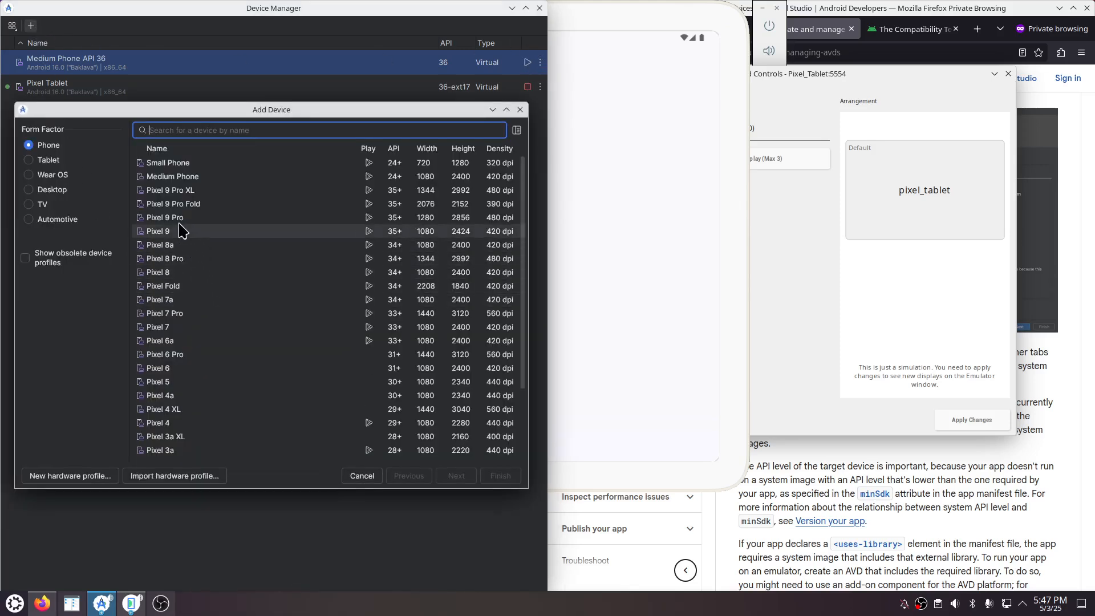
scroll(193, 228, down, 3)
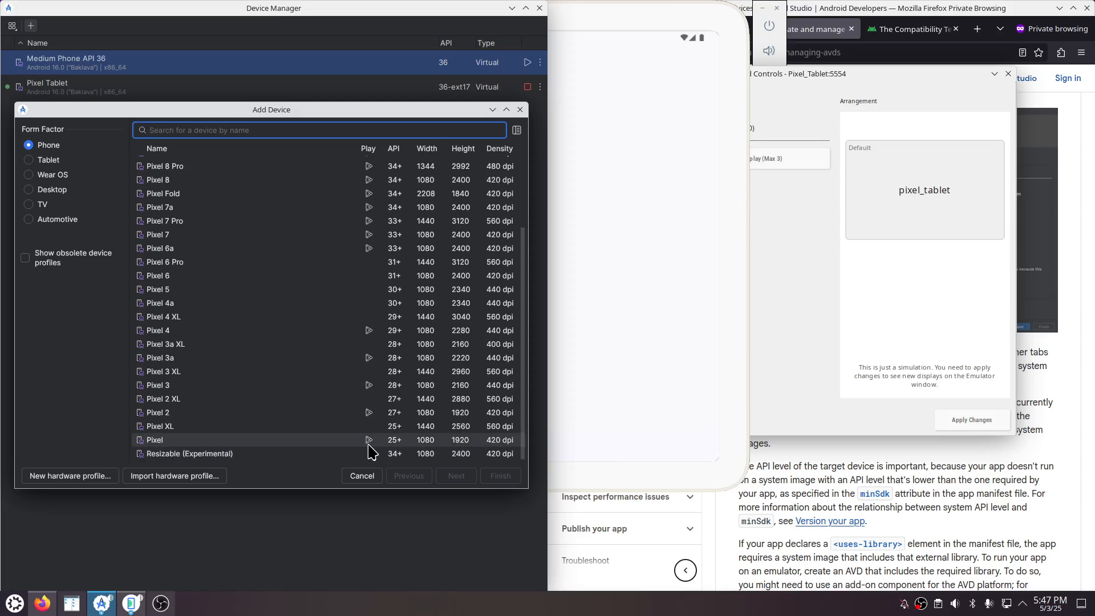
- Browse the Tablet, Wear OS, Desktop and Phone device profiles for a new virtual device, and close Add Device without creating one
click(43, 162)
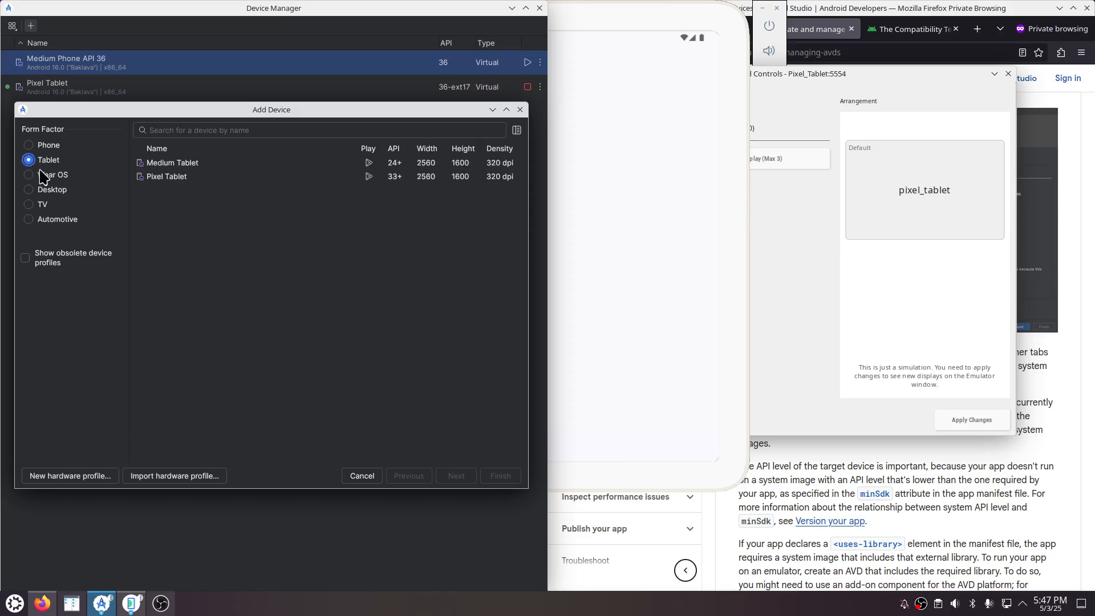
click(41, 175)
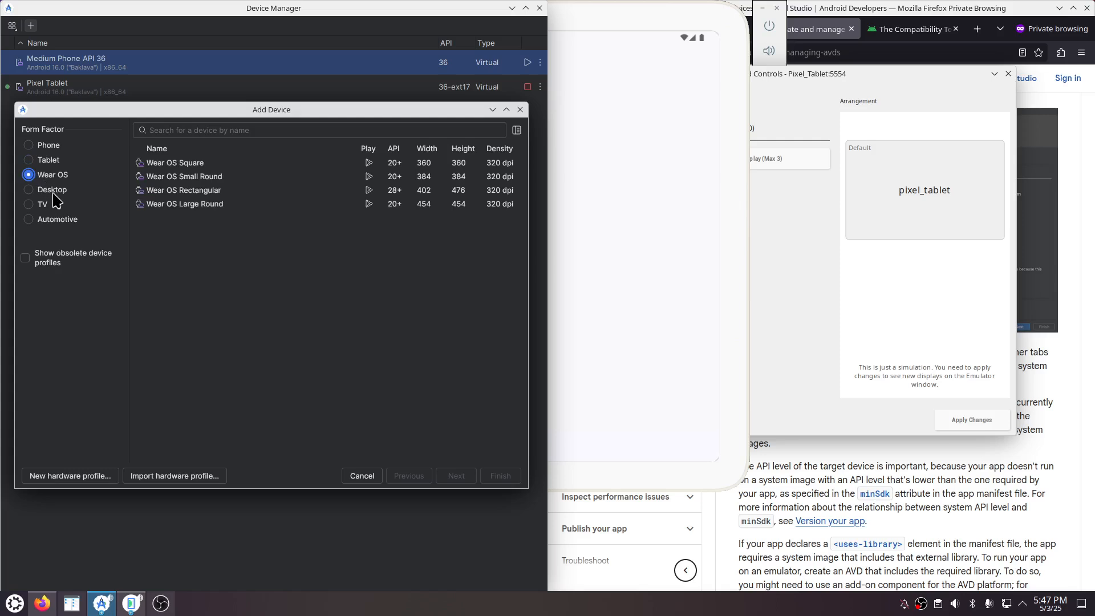
click(54, 191)
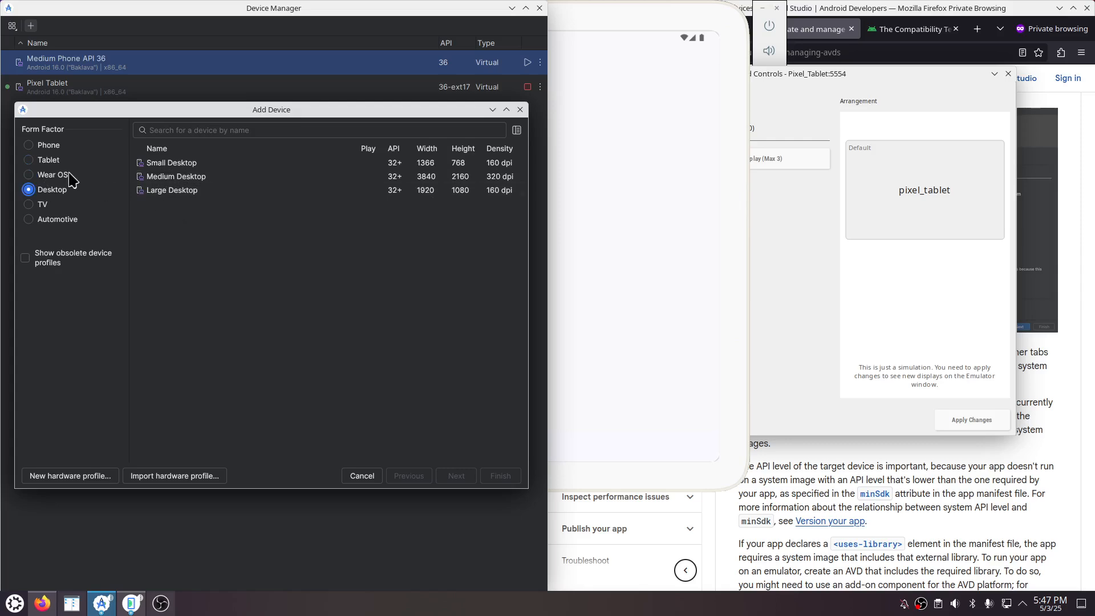
click(57, 161)
click(51, 146)
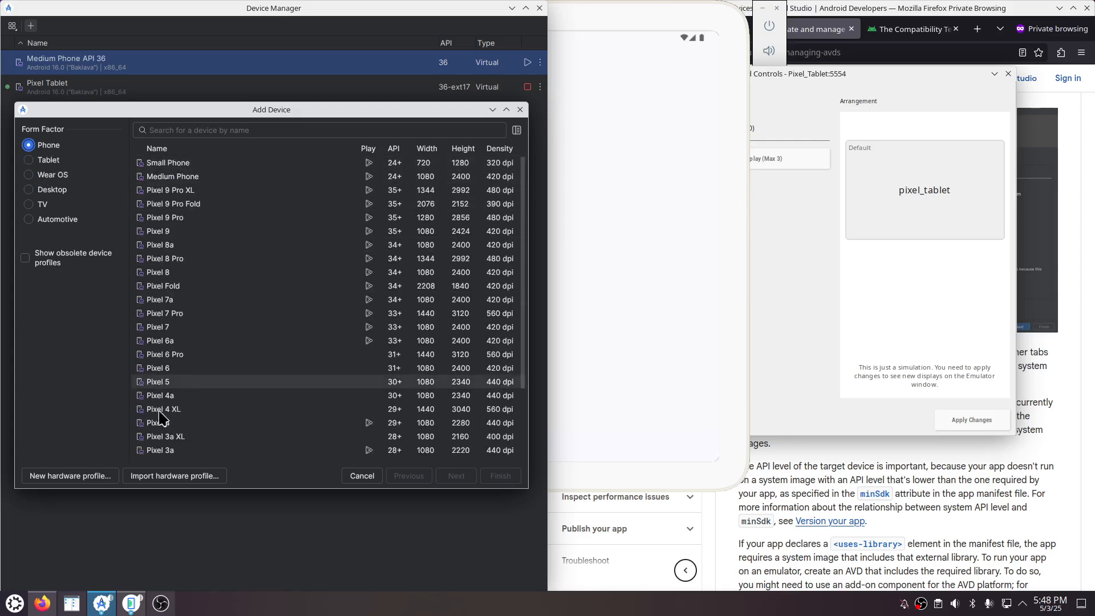
scroll(234, 361, down, 5)
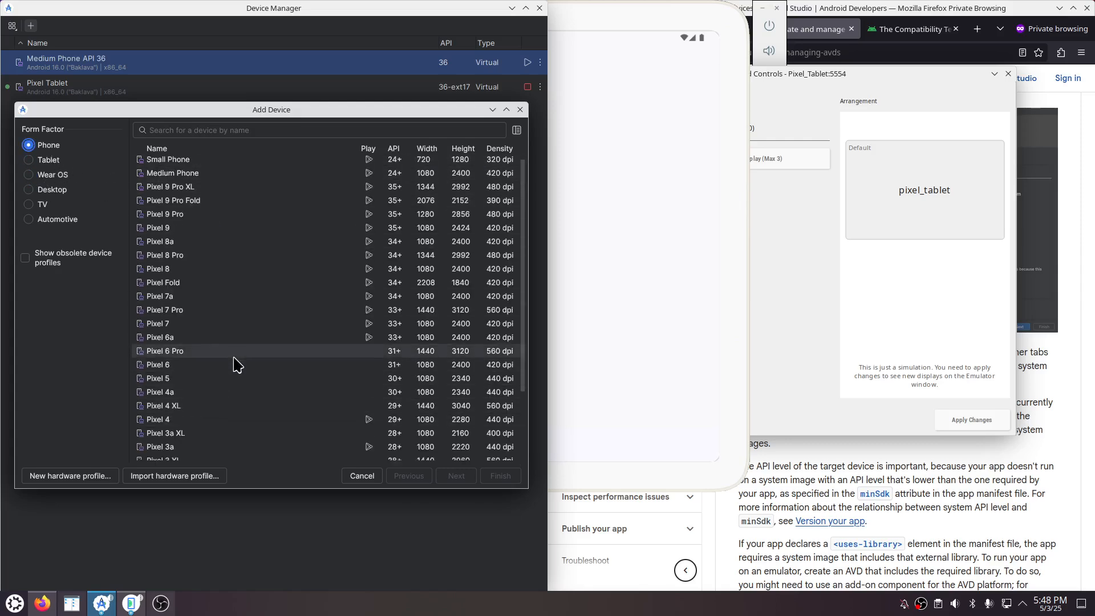
click(520, 110)
- Bring the Pixel Tablet emulator to the front and close its Extended Controls window
click(581, 19)
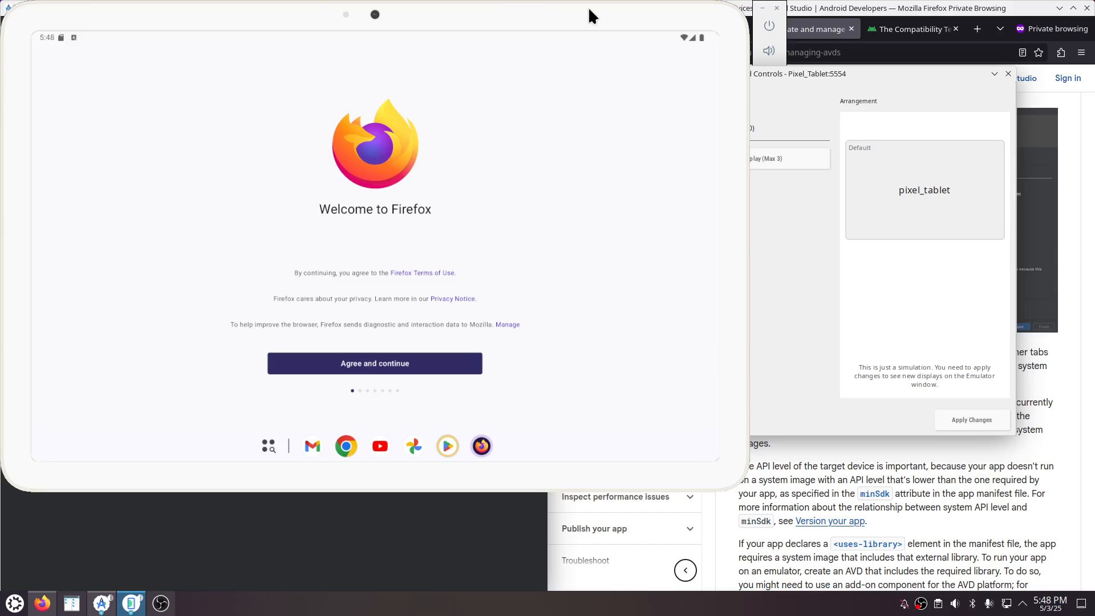
click(826, 73)
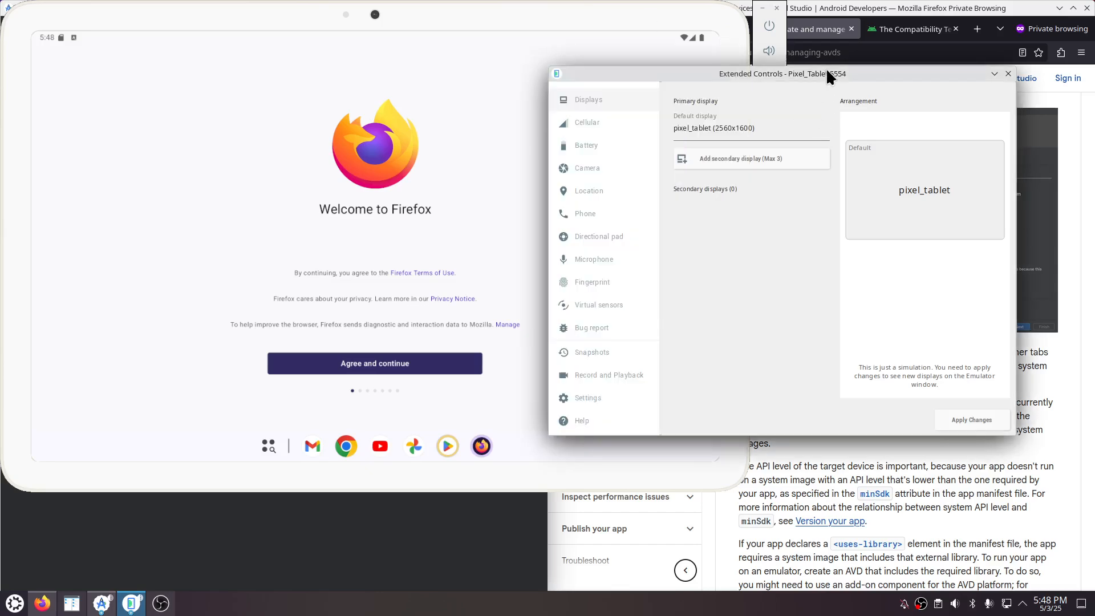
click(1007, 74)
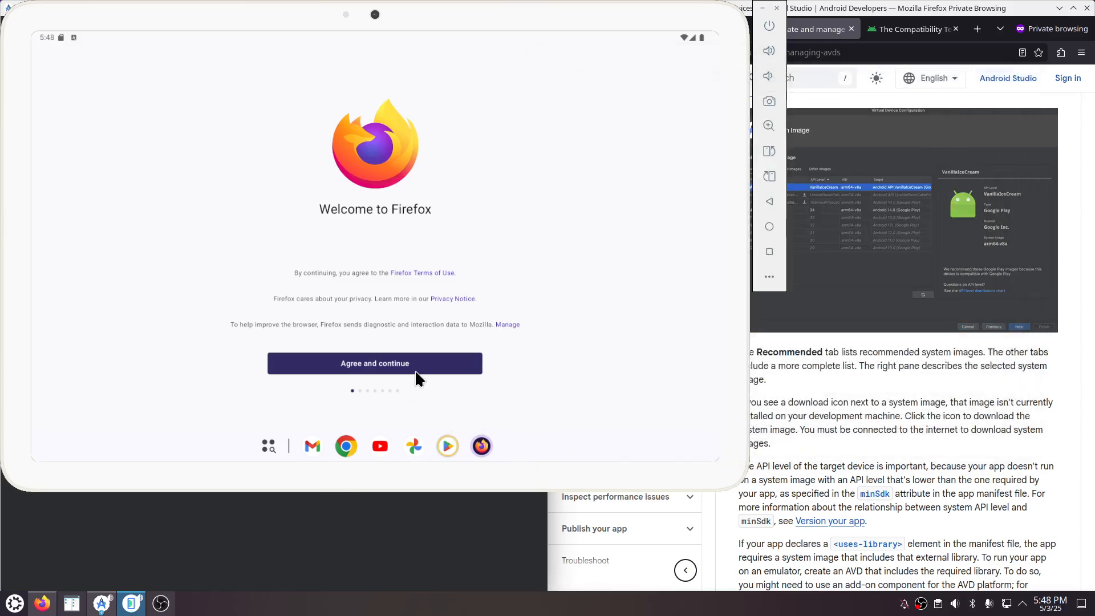
- Accept Firefox's terms on the tablet and decline the default browser, search widget and notification offers
click(396, 370)
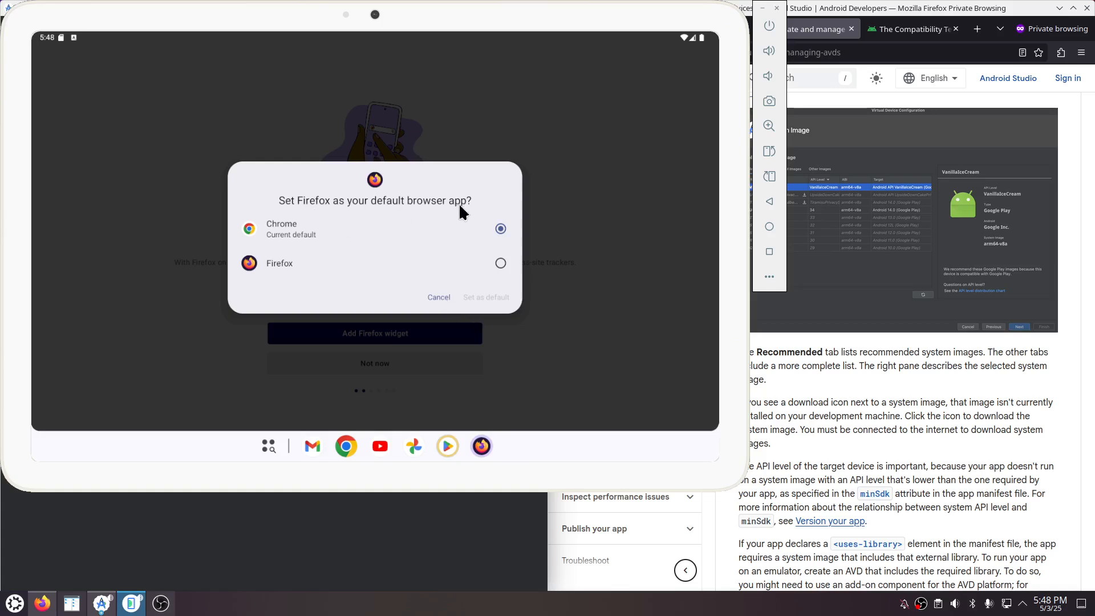
click(438, 298)
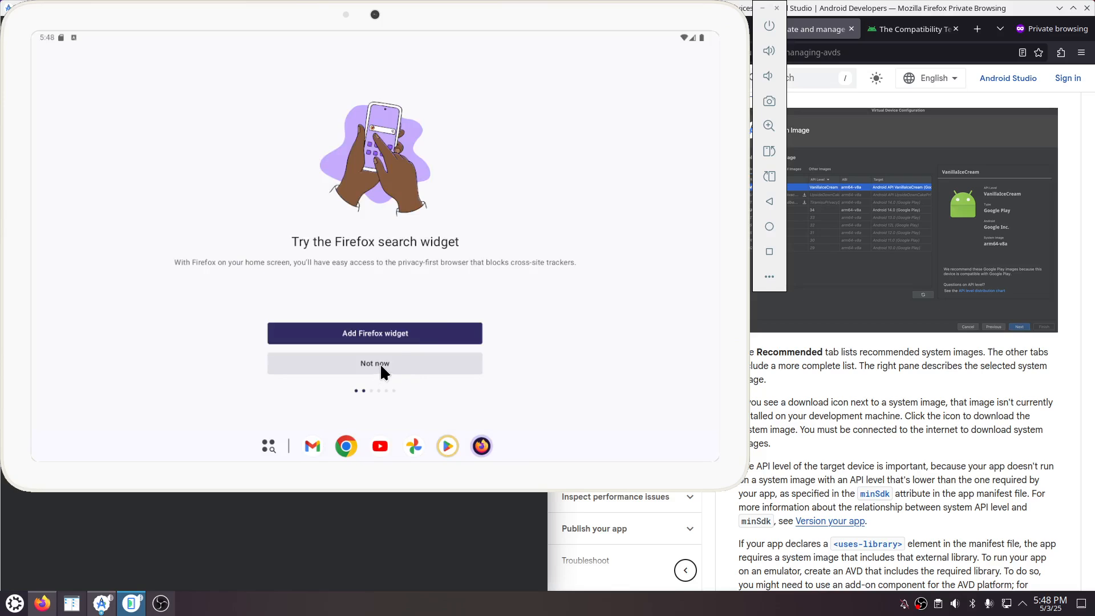
click(380, 362)
click(385, 361)
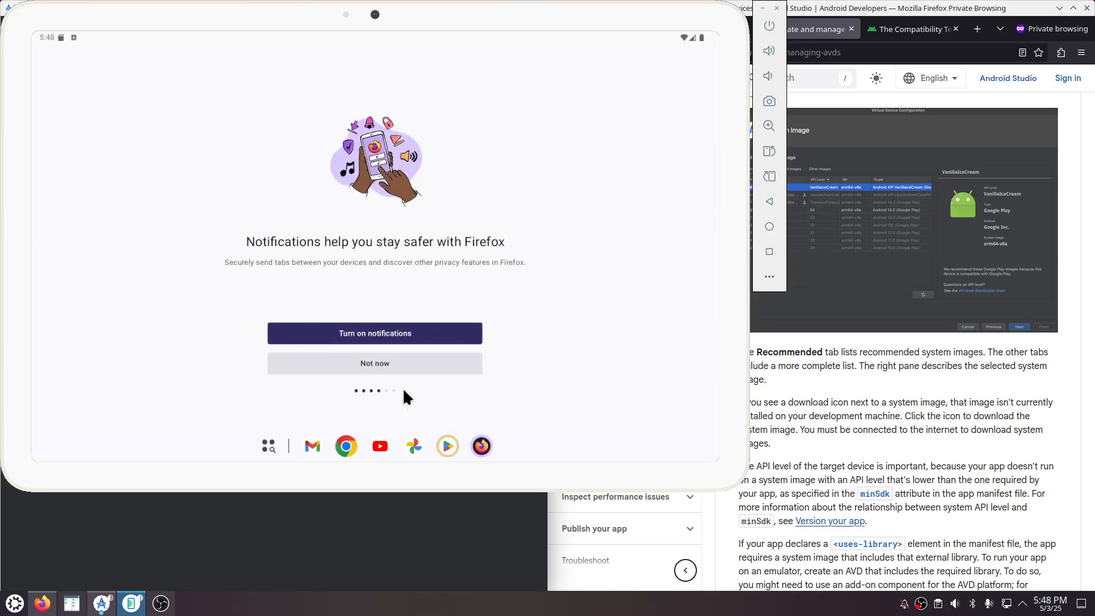
click(388, 363)
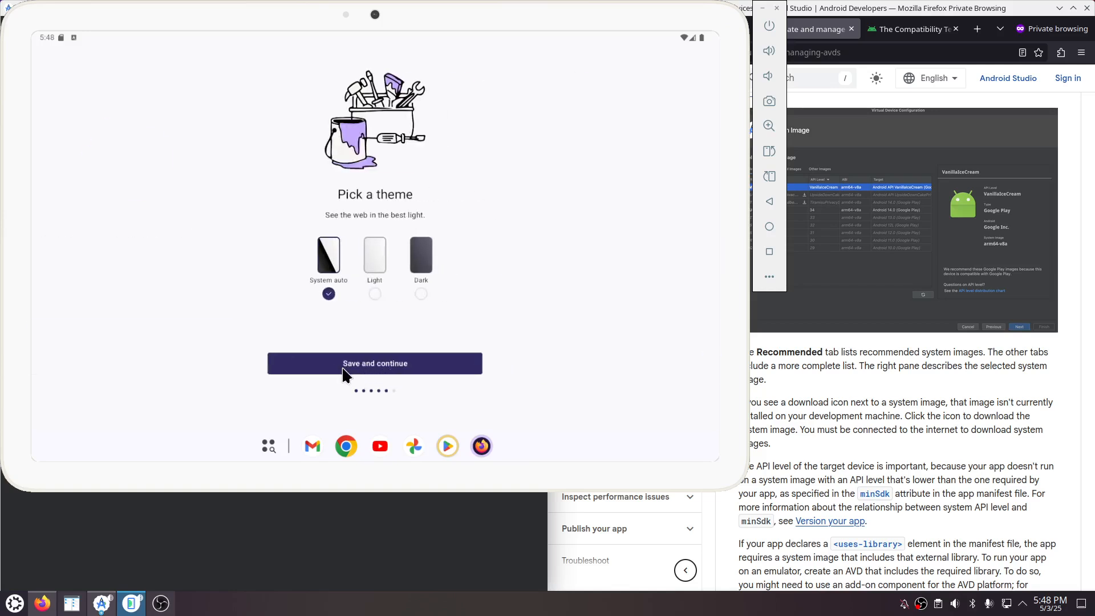
- Finish the Firefox setup with the Dark theme and the Top toolbar placement
click(425, 268)
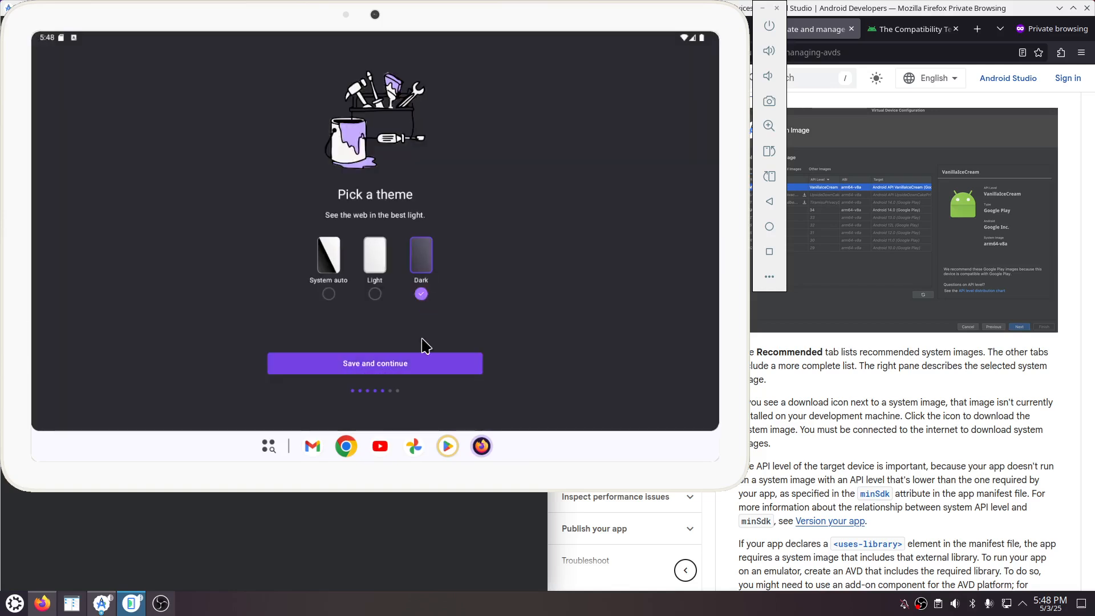
click(376, 366)
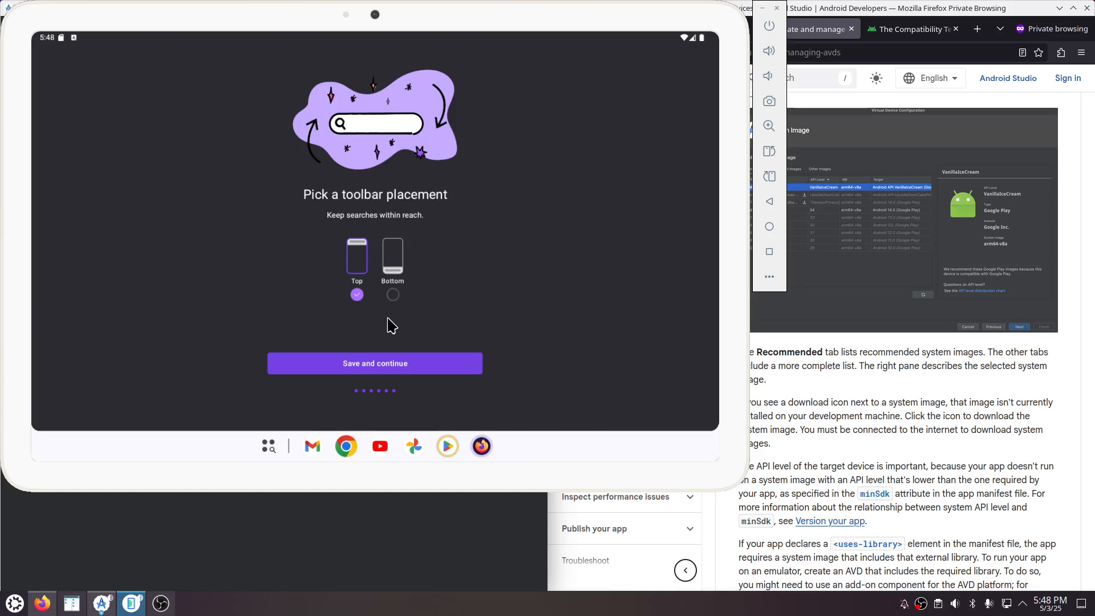
click(388, 368)
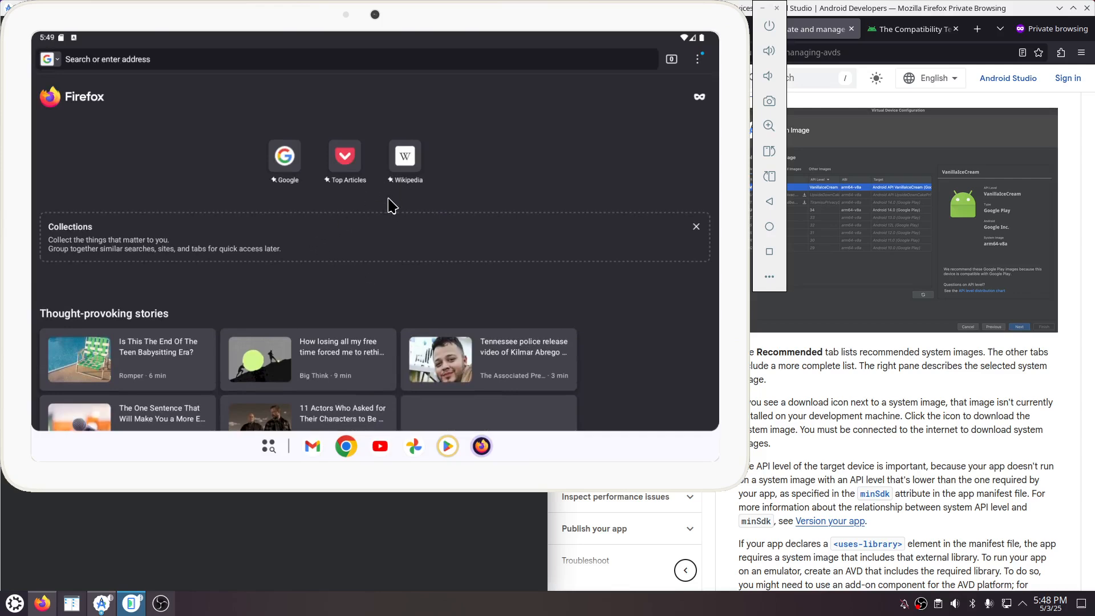
- Look through Firefox's main menu, and view the open tabs and private tabs pages
click(700, 59)
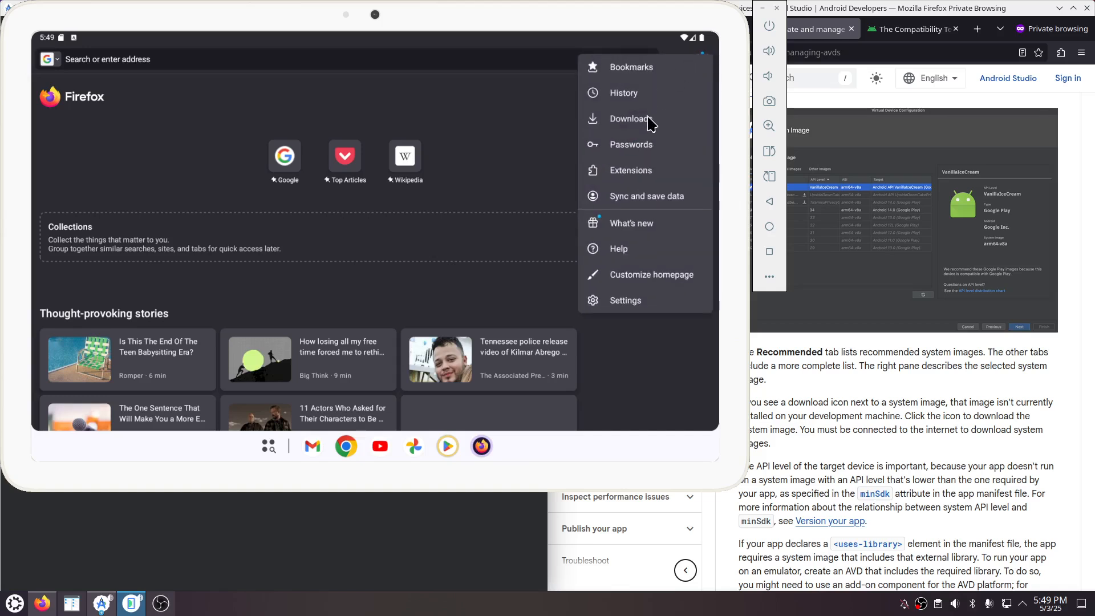
click(516, 134)
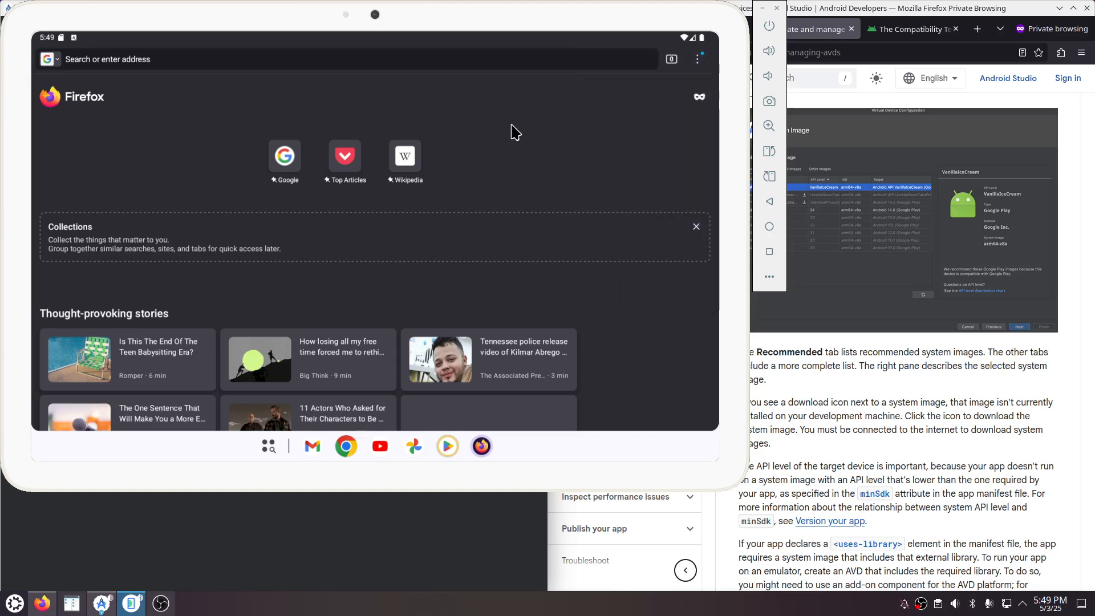
click(677, 67)
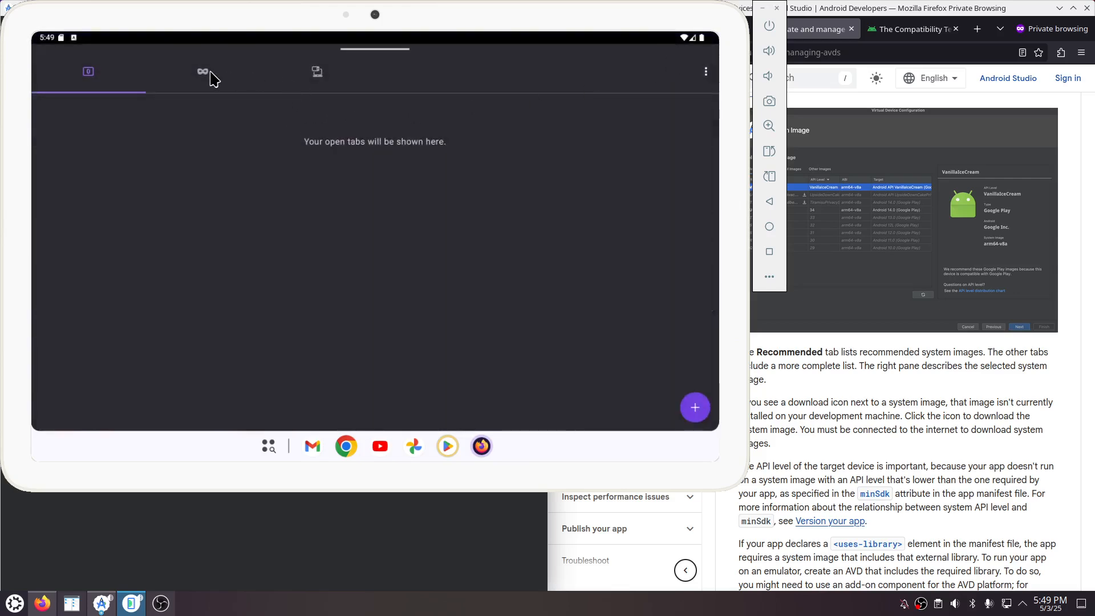
click(208, 78)
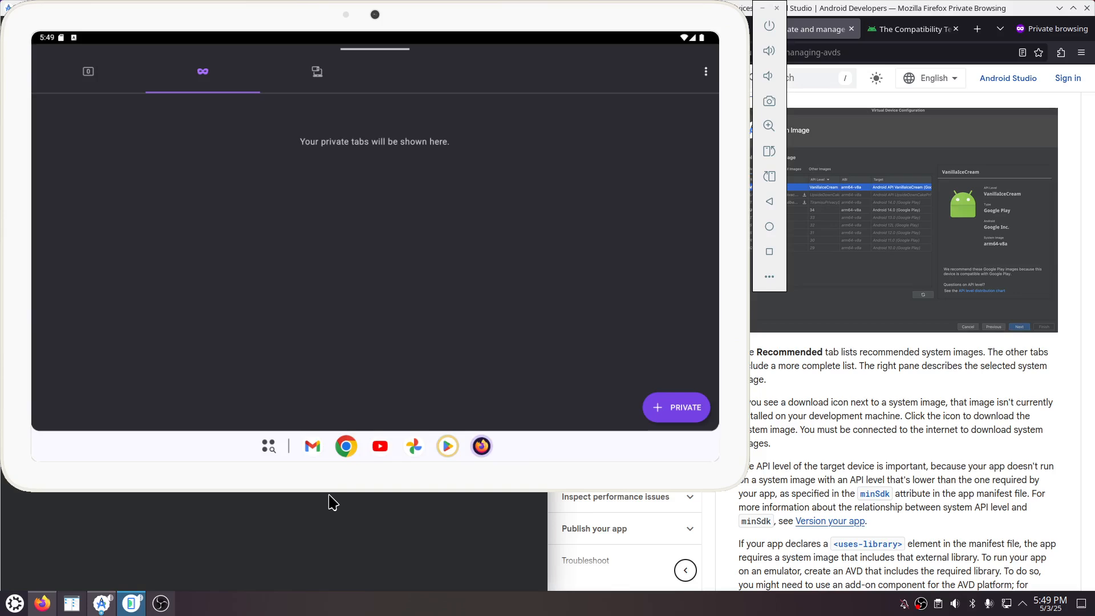
- Switch to the Welcome to Android Studio window and show its additional options, including Virtual Device Manager
click(93, 608)
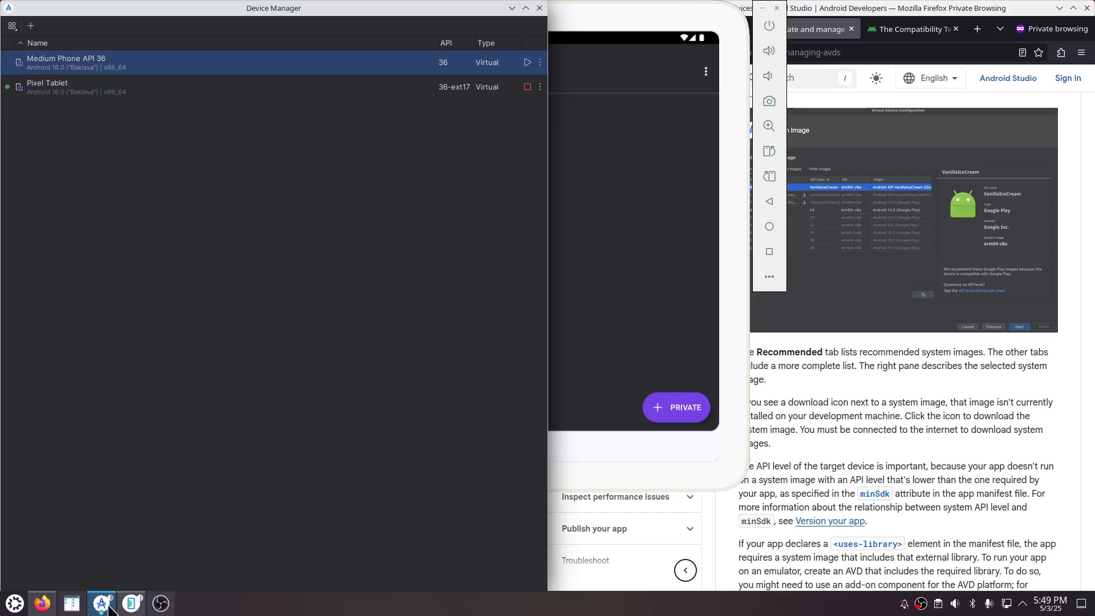
mouse_move(110, 610)
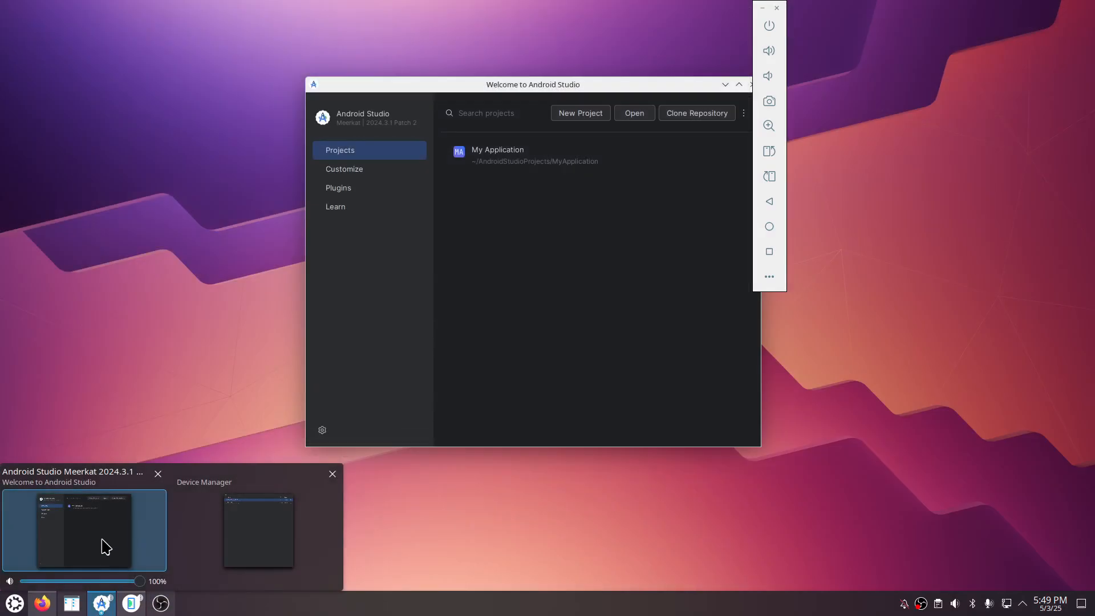
click(105, 541)
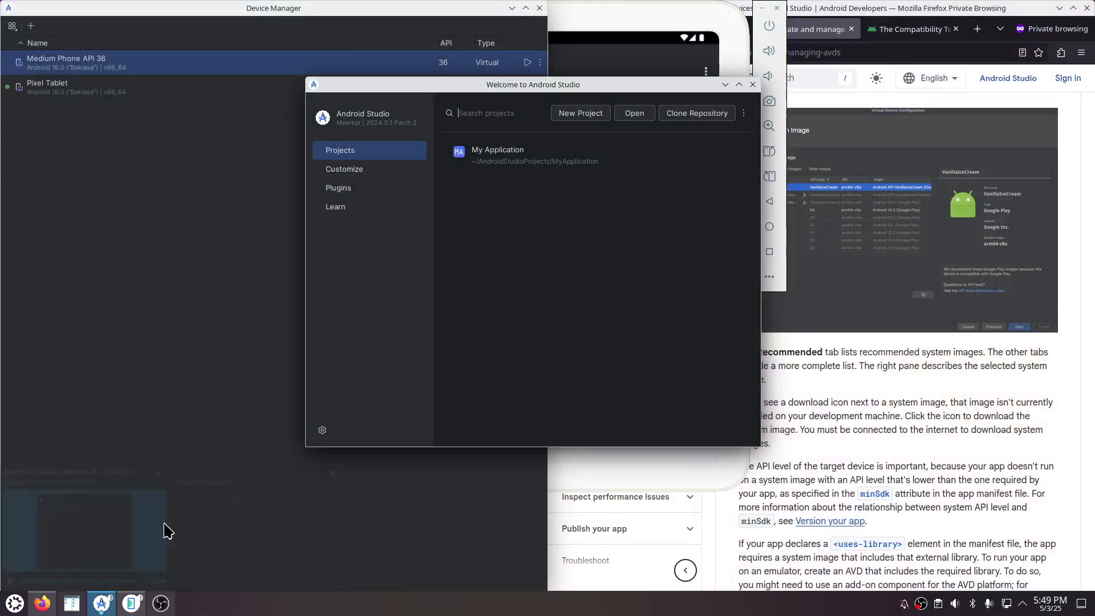
drag(551, 91, 578, 121)
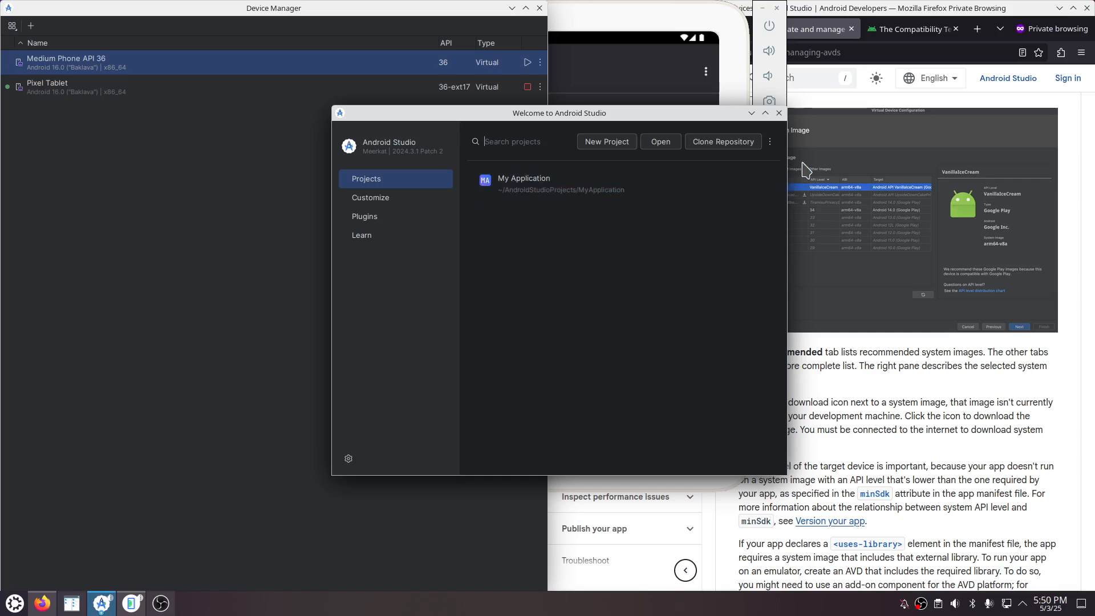
click(770, 144)
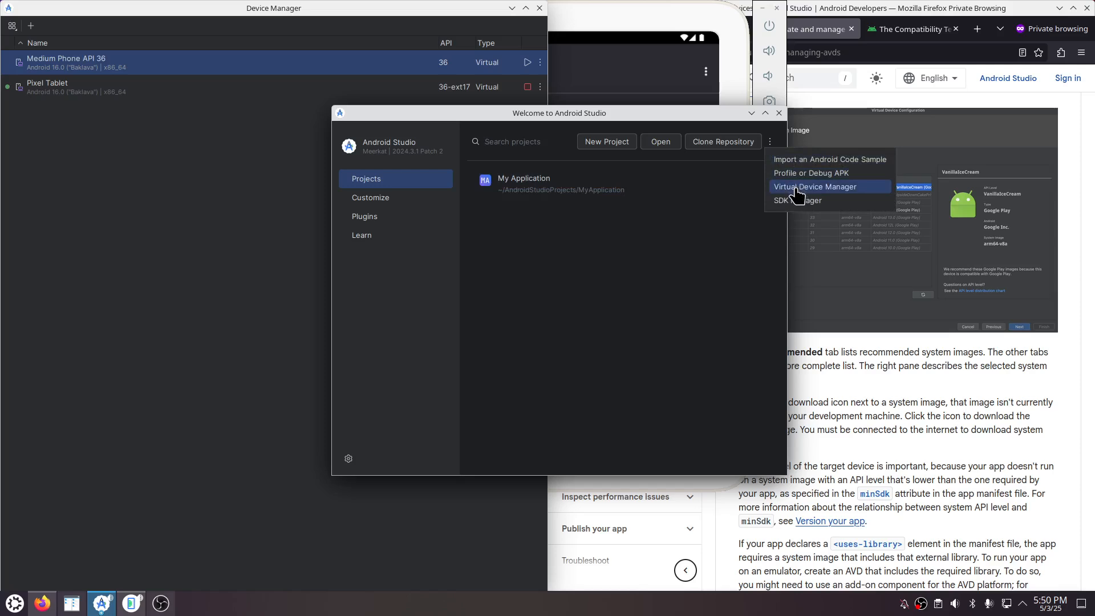
- Switch to the desktop browser and read the "Run apps on the Android Emulator" page down to the emulator navigation gestures table
click(892, 433)
scroll(818, 245, up, 5)
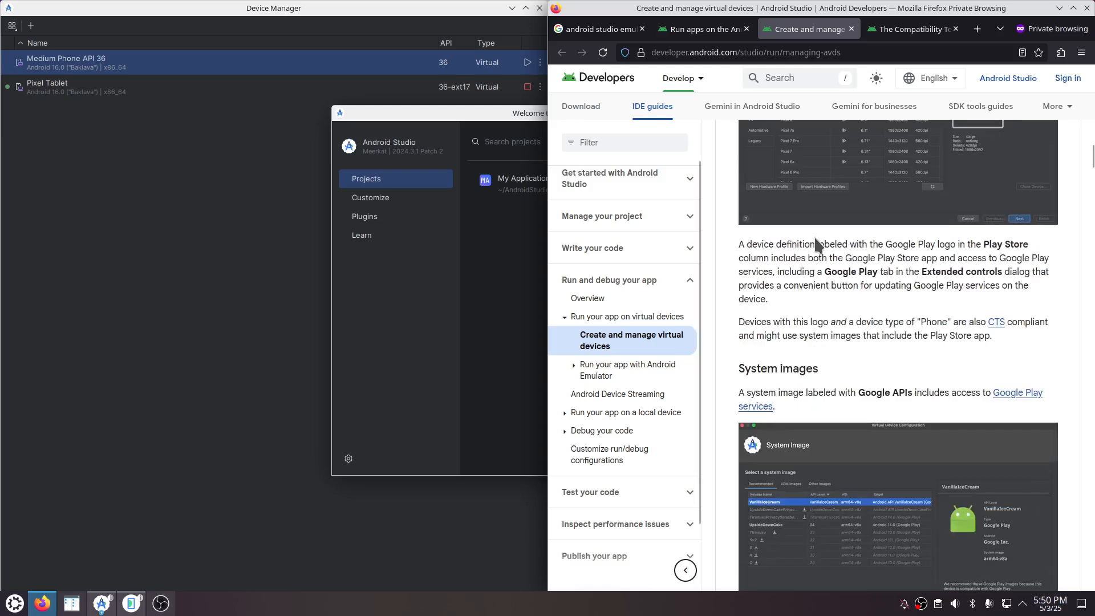
scroll(818, 245, up, 10)
click(597, 29)
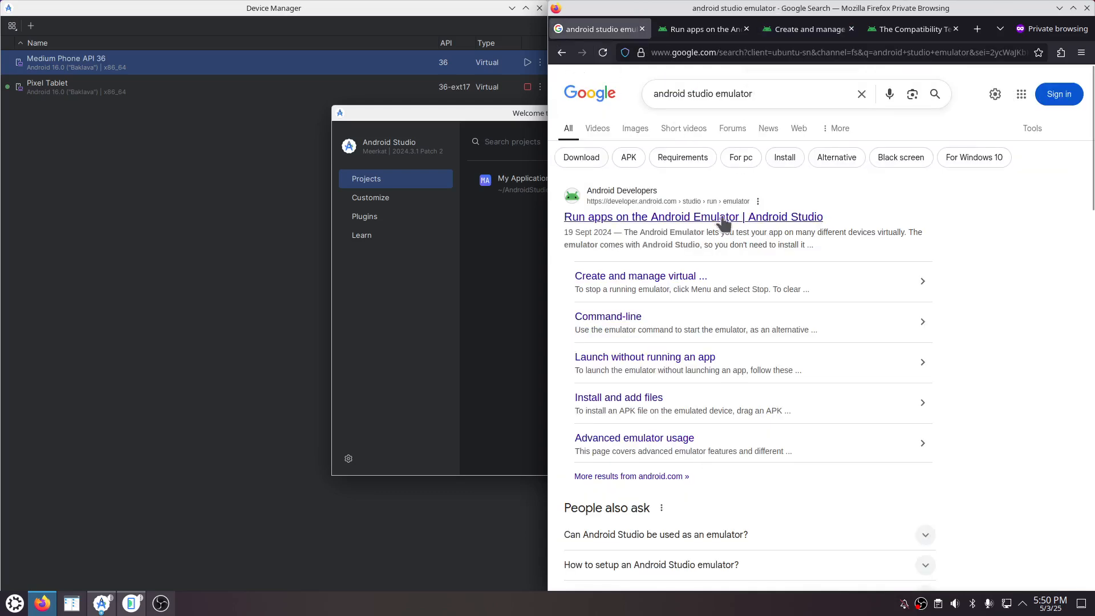
click(707, 31)
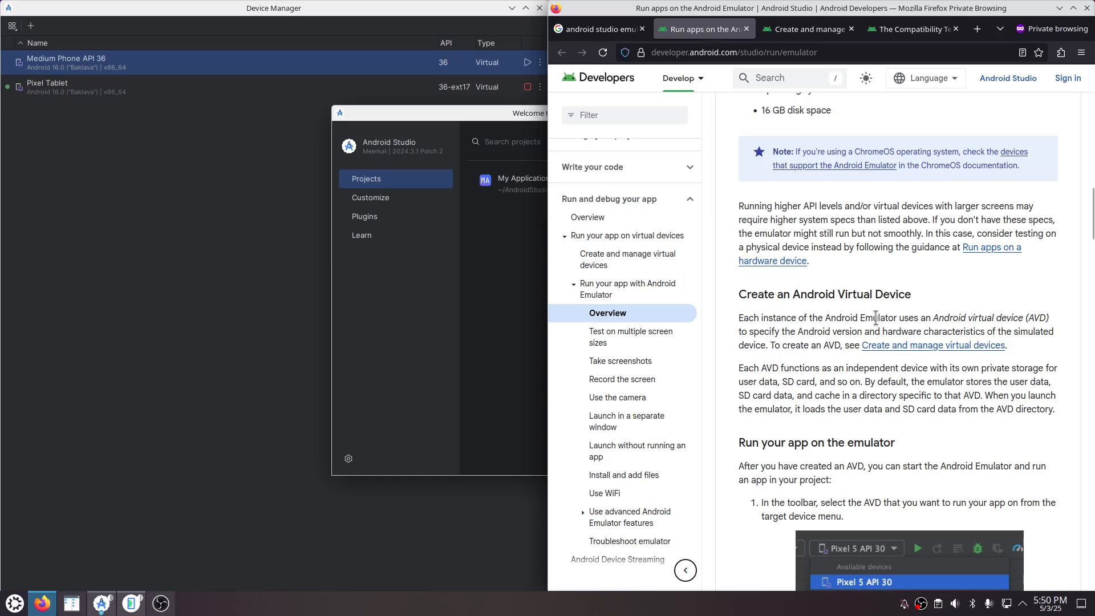
scroll(836, 343, up, 8)
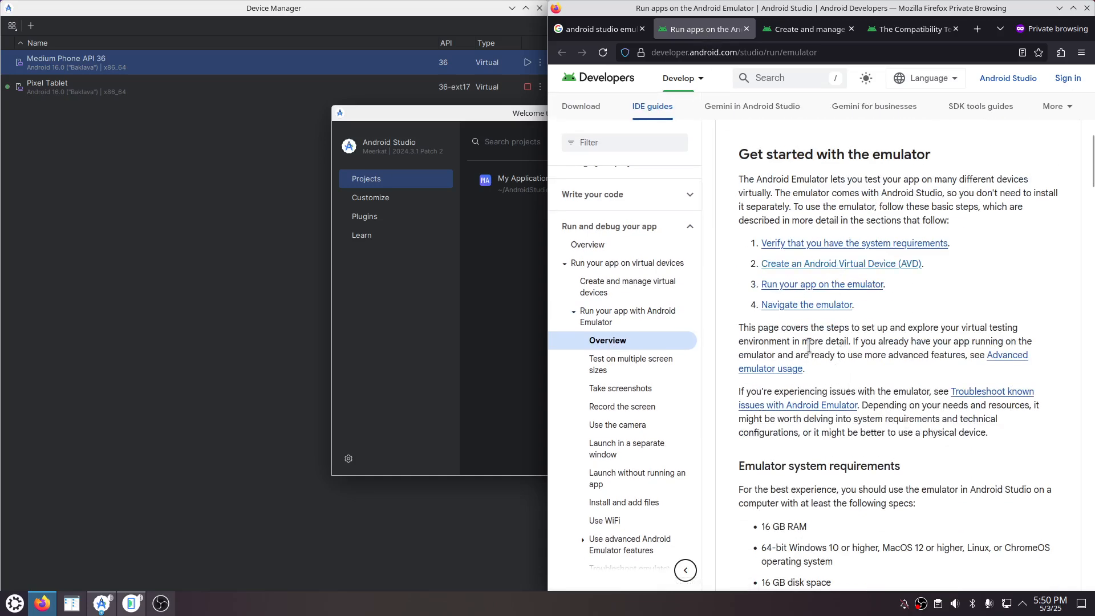
scroll(808, 344, down, 10)
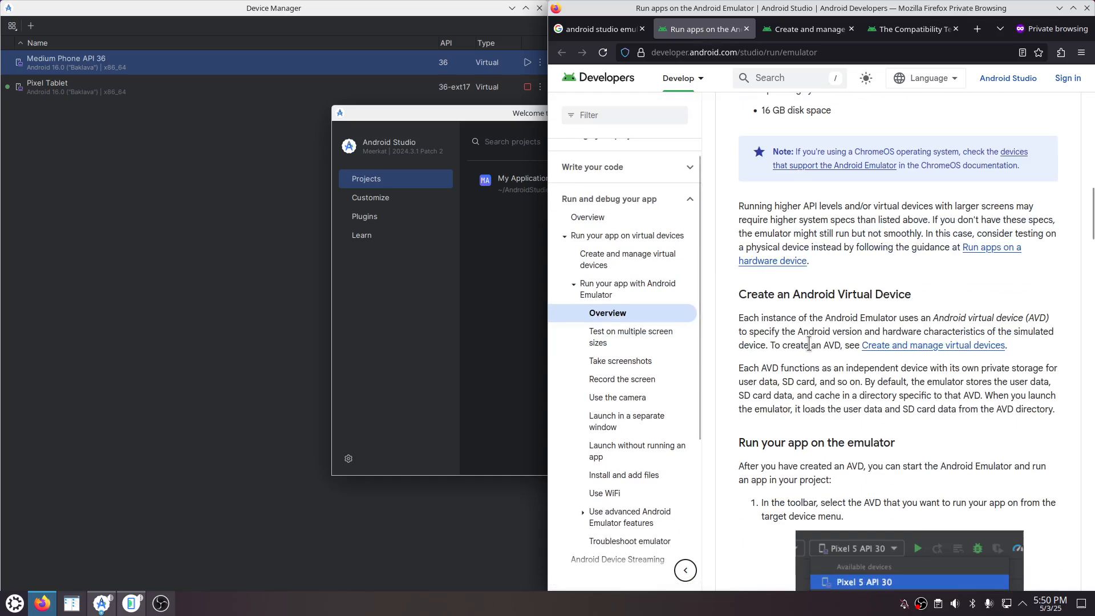
scroll(812, 353, down, 6)
scroll(812, 355, down, 6)
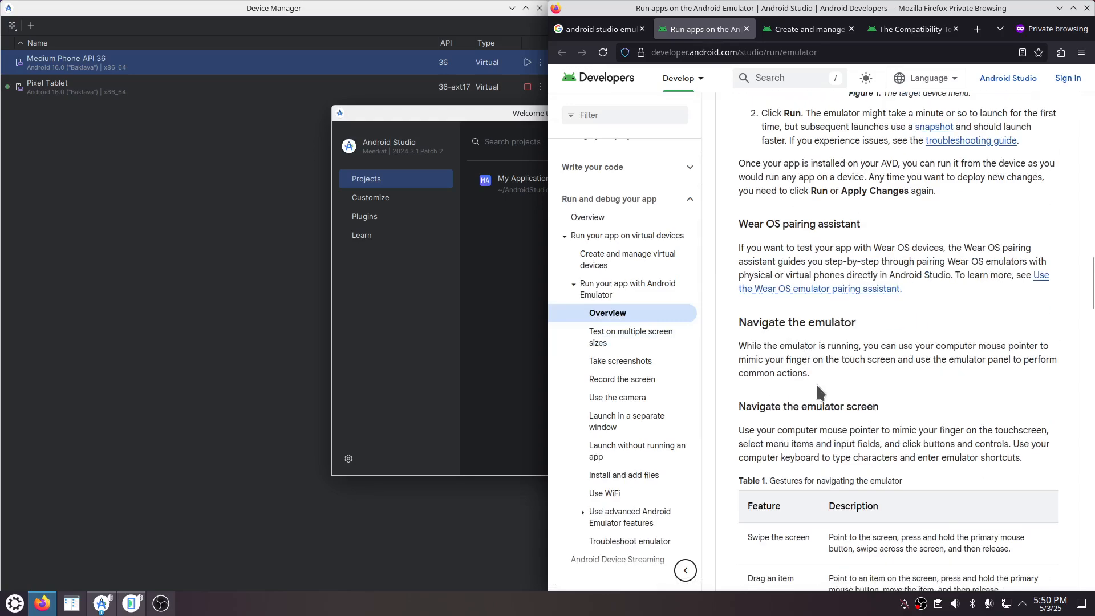
scroll(821, 394, down, 5)
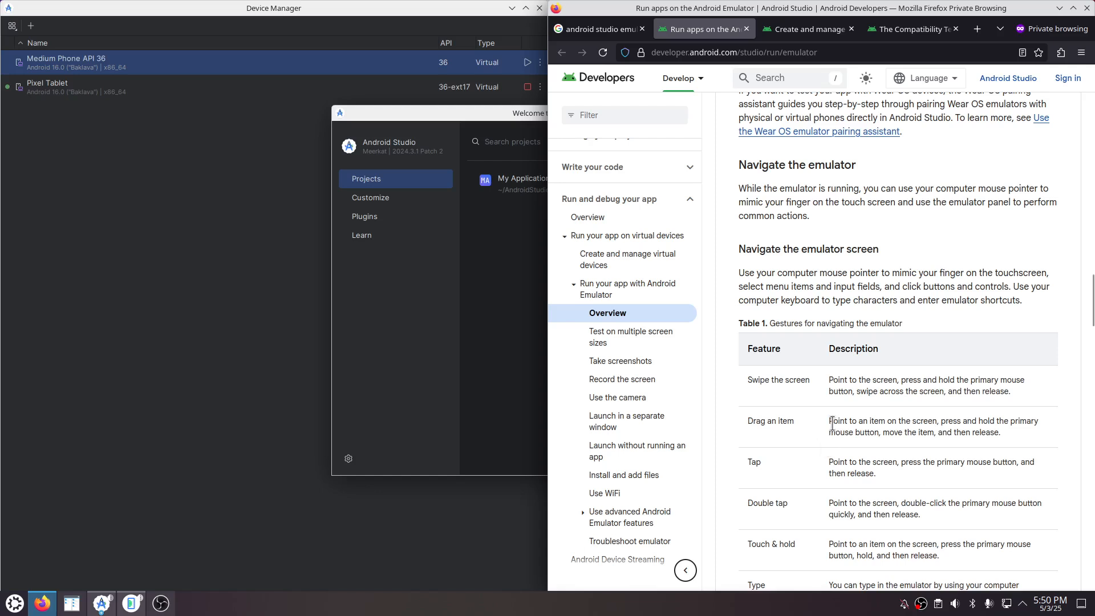
scroll(830, 422, down, 5)
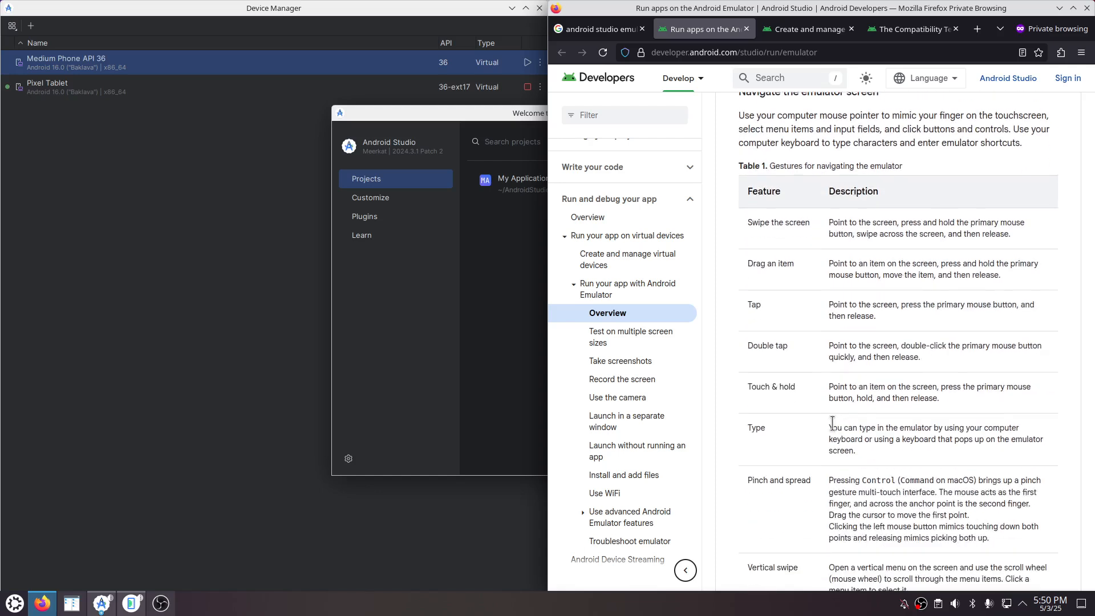
scroll(832, 422, up, 3)
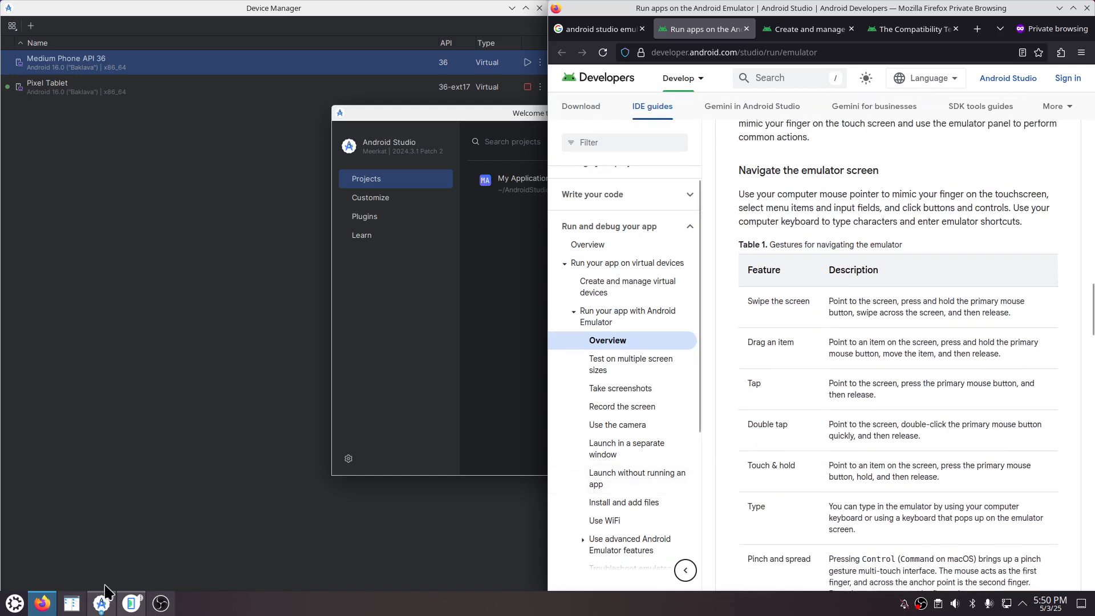
- Show the tablet emulator beside the documentation and highlight the "Swipe the screen" description in the gestures table
click(131, 608)
click(995, 348)
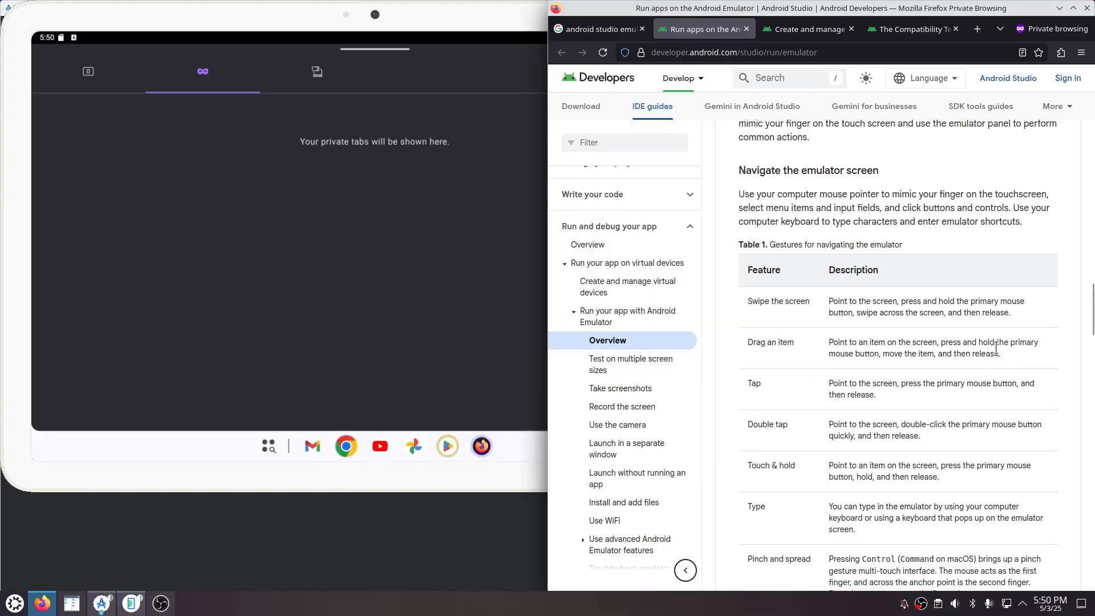
drag(789, 304, 924, 313)
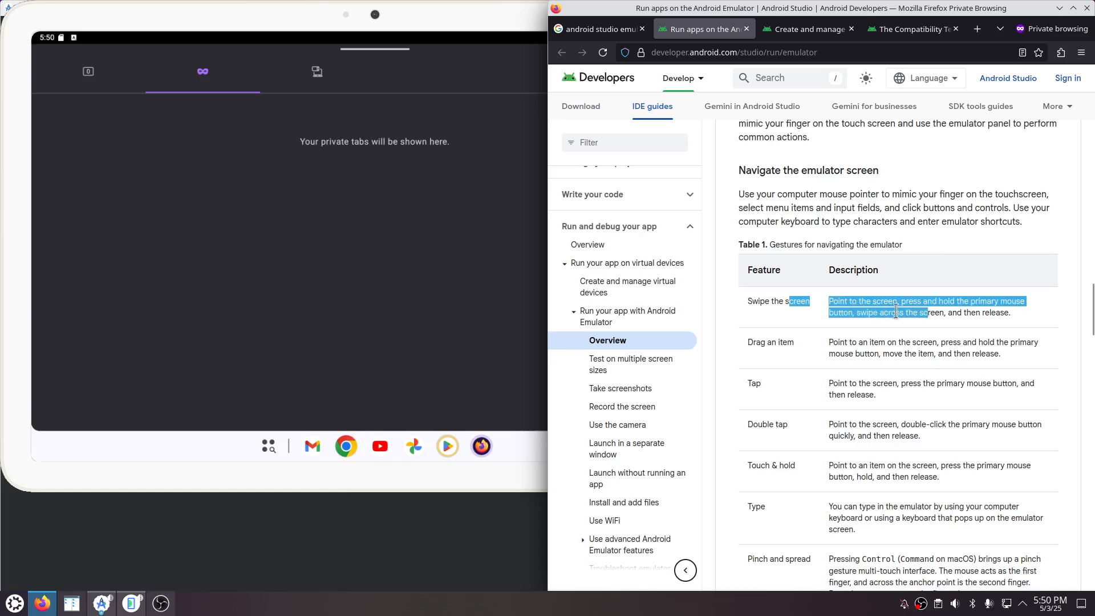
- Highlight the "Swipe the screen" feature and the "Double tap" description in the emulator navigation gestures table
click(752, 301)
drag(752, 301, 808, 303)
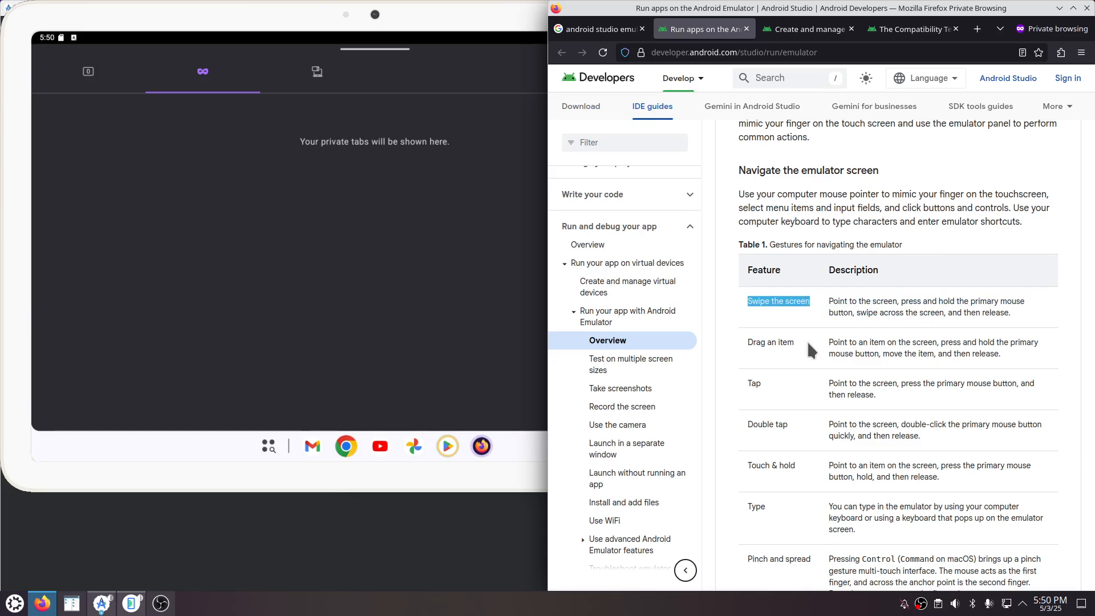
scroll(765, 380, down, 2)
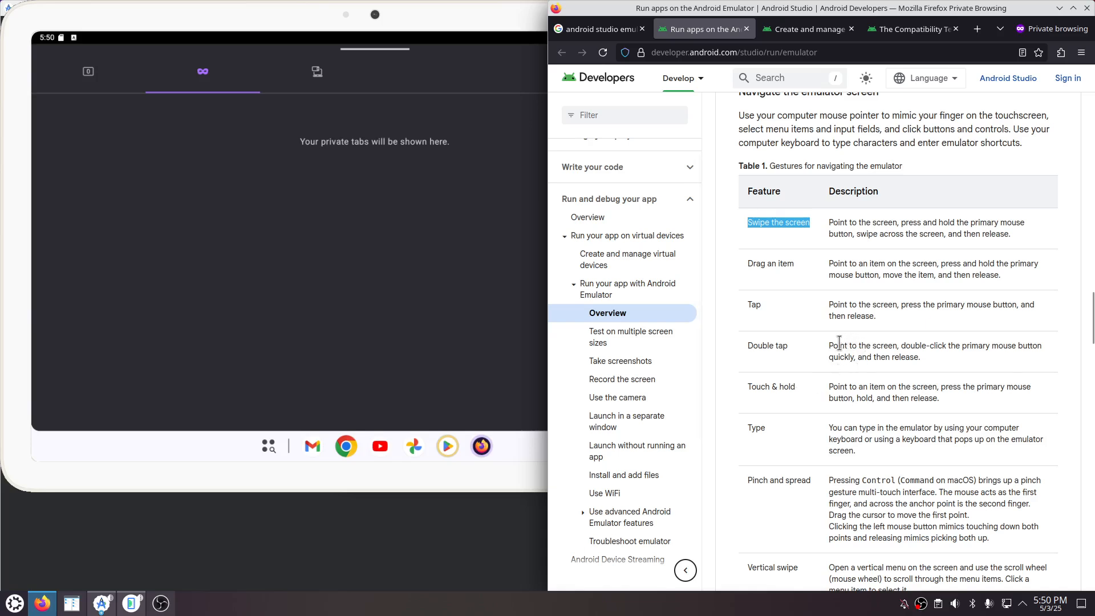
drag(839, 345, 923, 356)
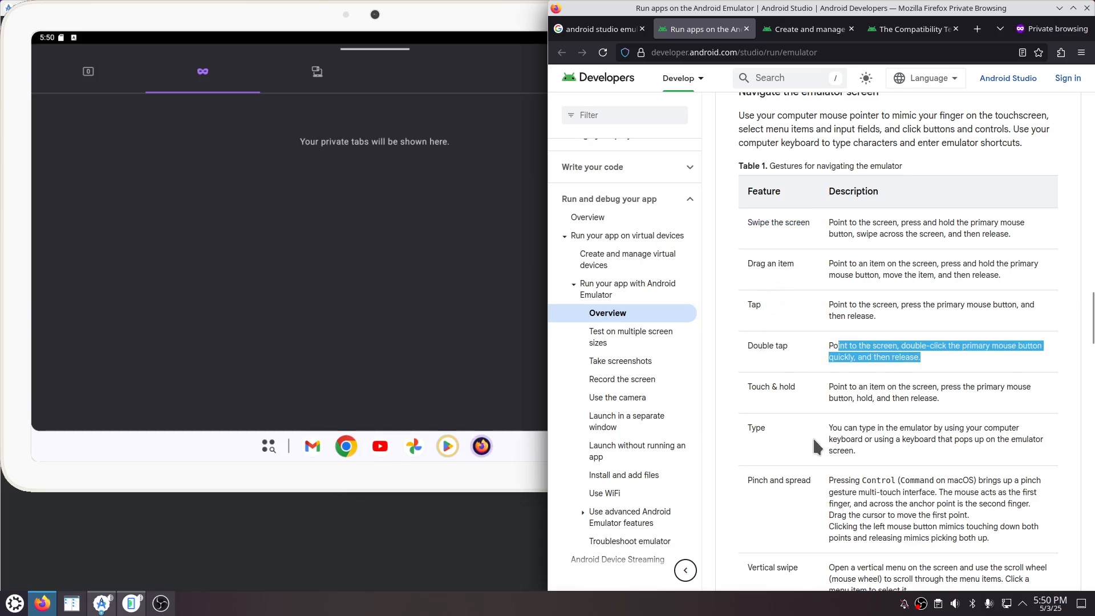
scroll(812, 436, down, 3)
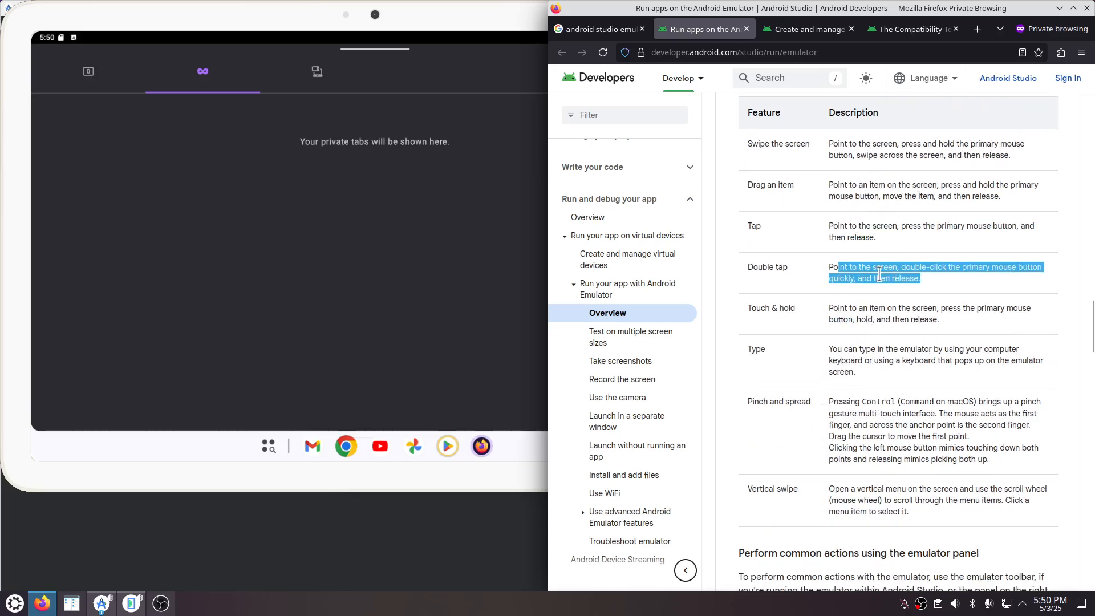
- Read the "Common actions in the emulator" table from the Close action to Unfold, bringing the tablet emulator forward briefly
scroll(878, 287, down, 10)
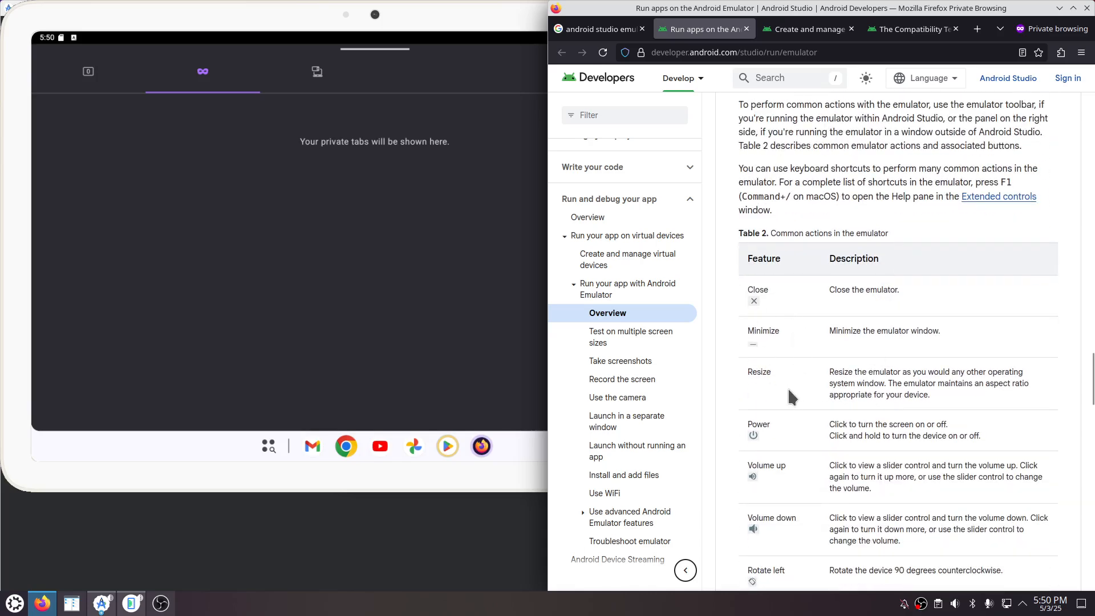
click(480, 14)
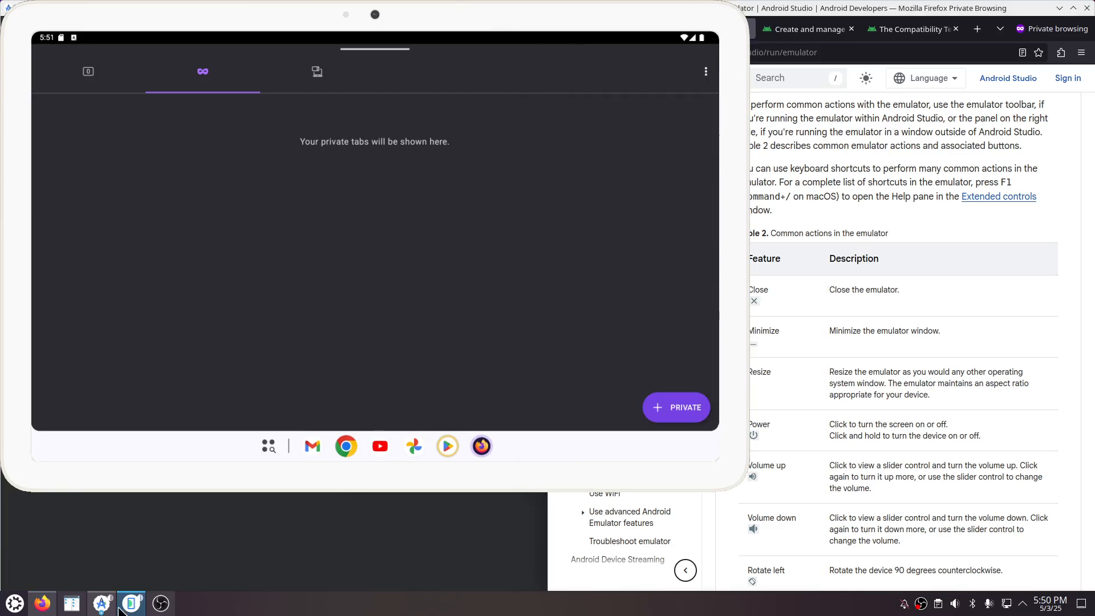
mouse_move(133, 609)
click(869, 423)
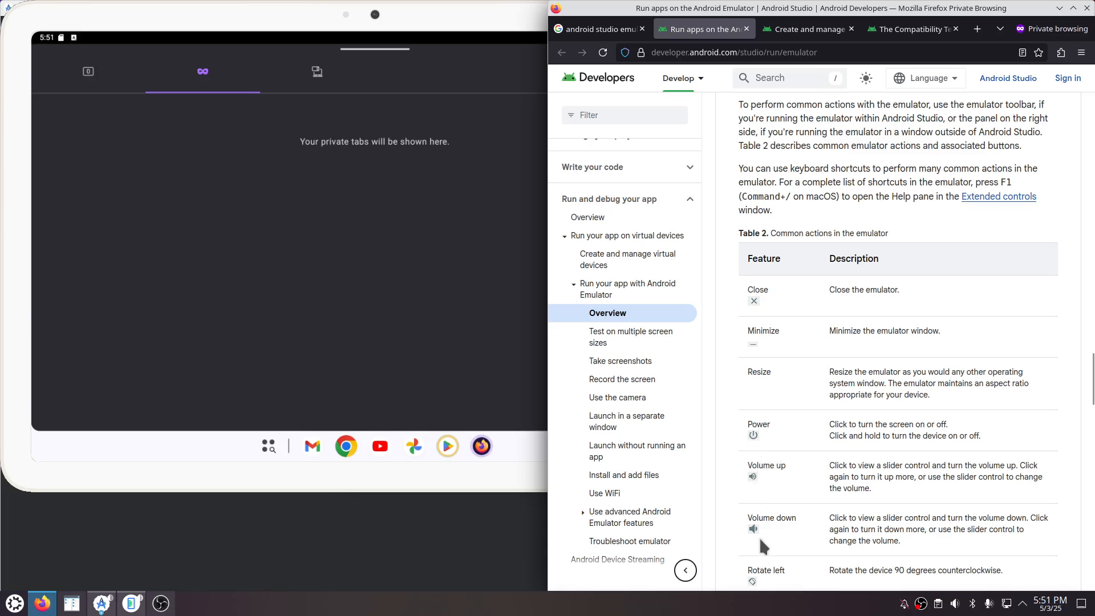
scroll(758, 536, down, 4)
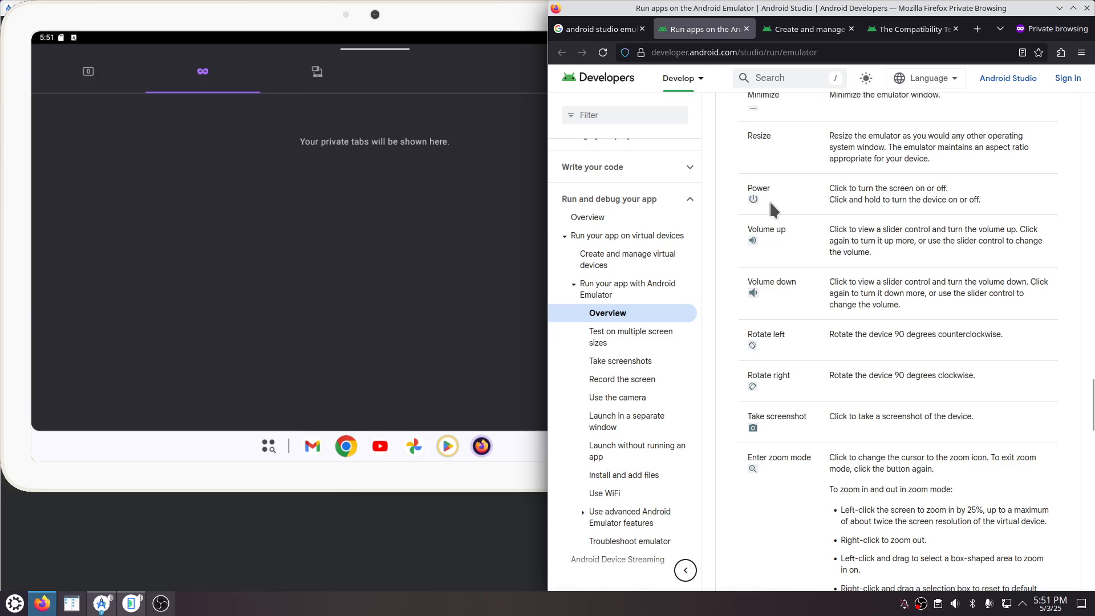
scroll(761, 211, up, 3)
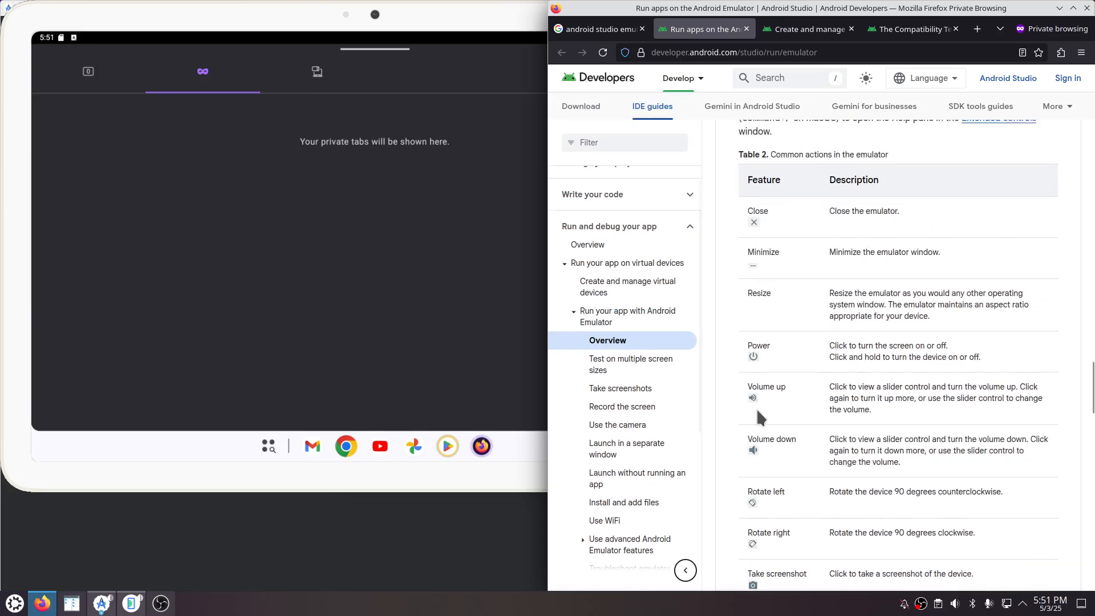
scroll(778, 458, down, 2)
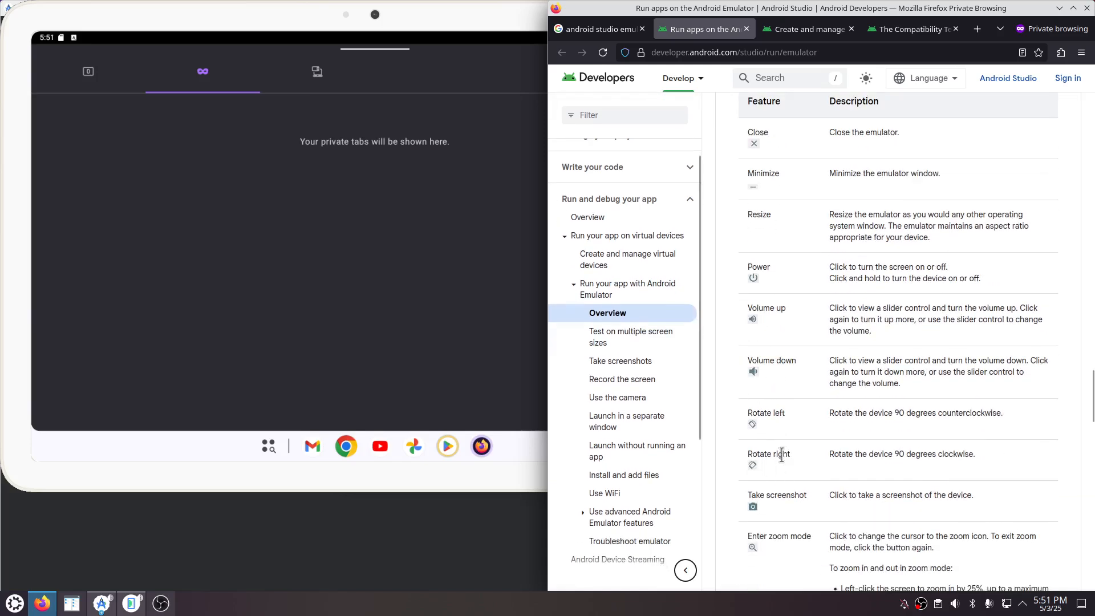
scroll(772, 444, down, 2)
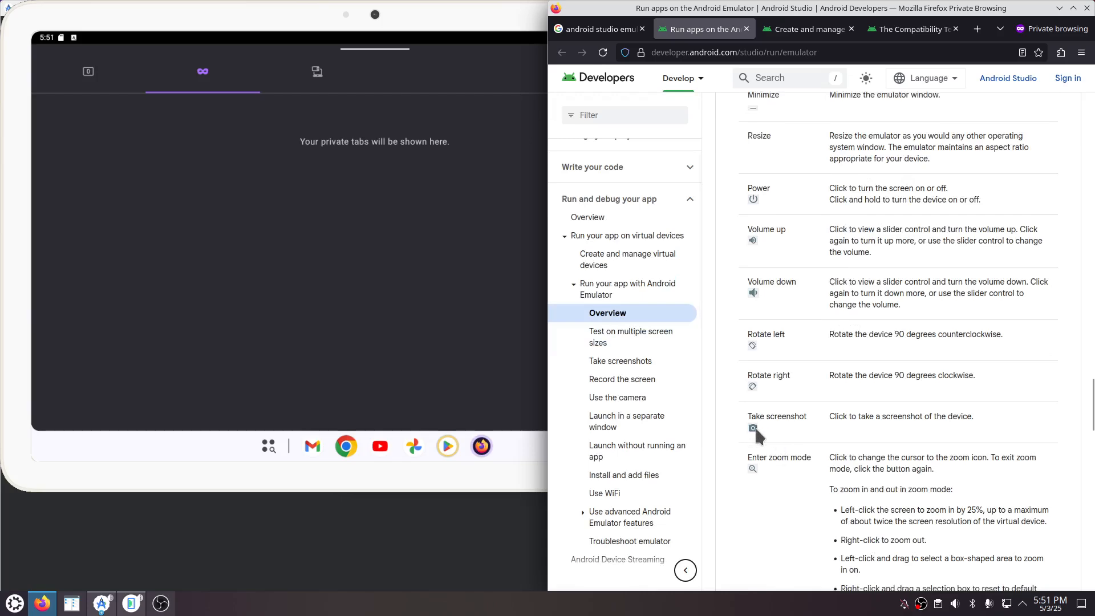
scroll(756, 435, down, 6)
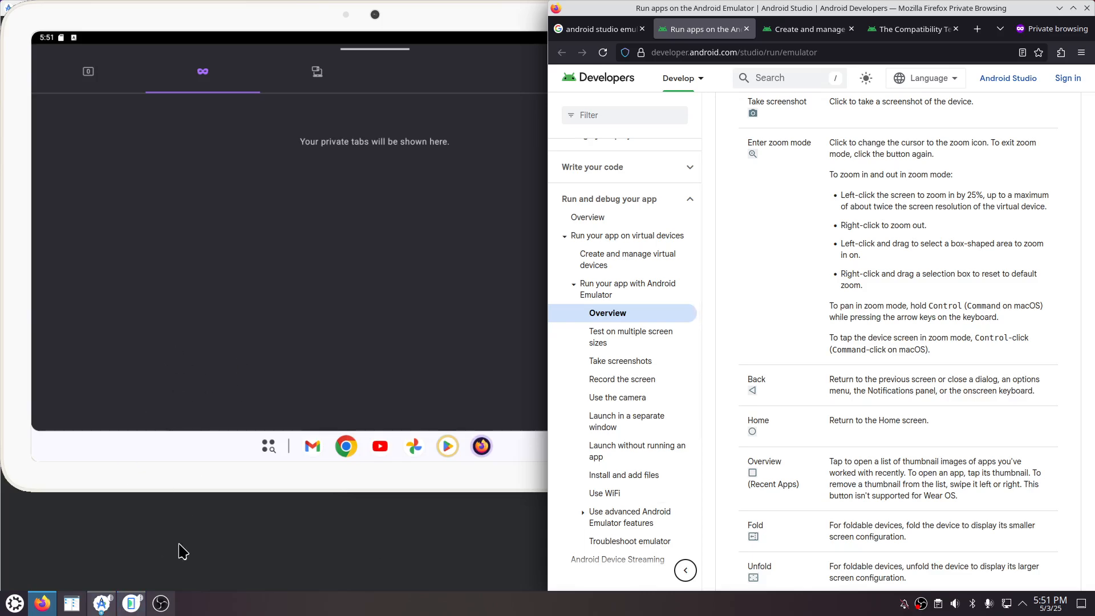
- Close the Pixel Tablet emulator and start the Medium Phone API 36 virtual device from Device Manager
click(132, 612)
right_click(130, 611)
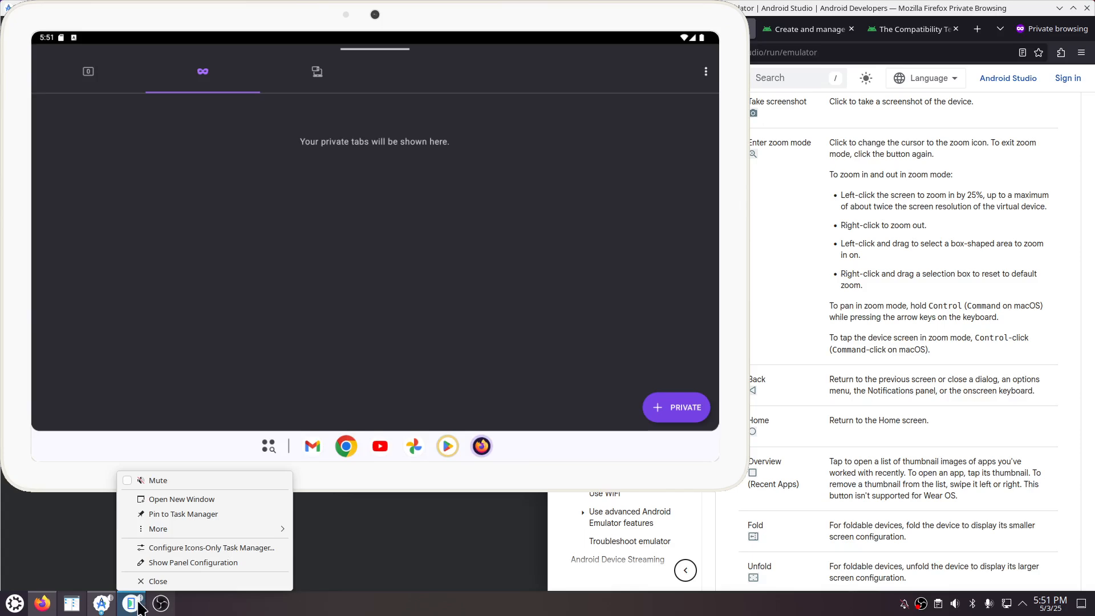
click(143, 582)
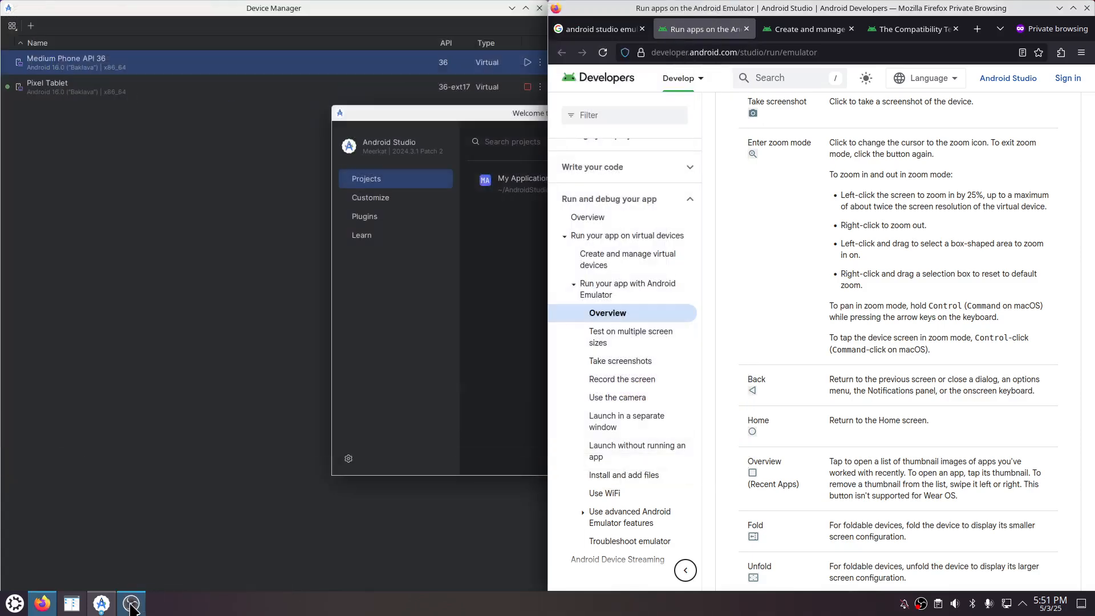
click(141, 210)
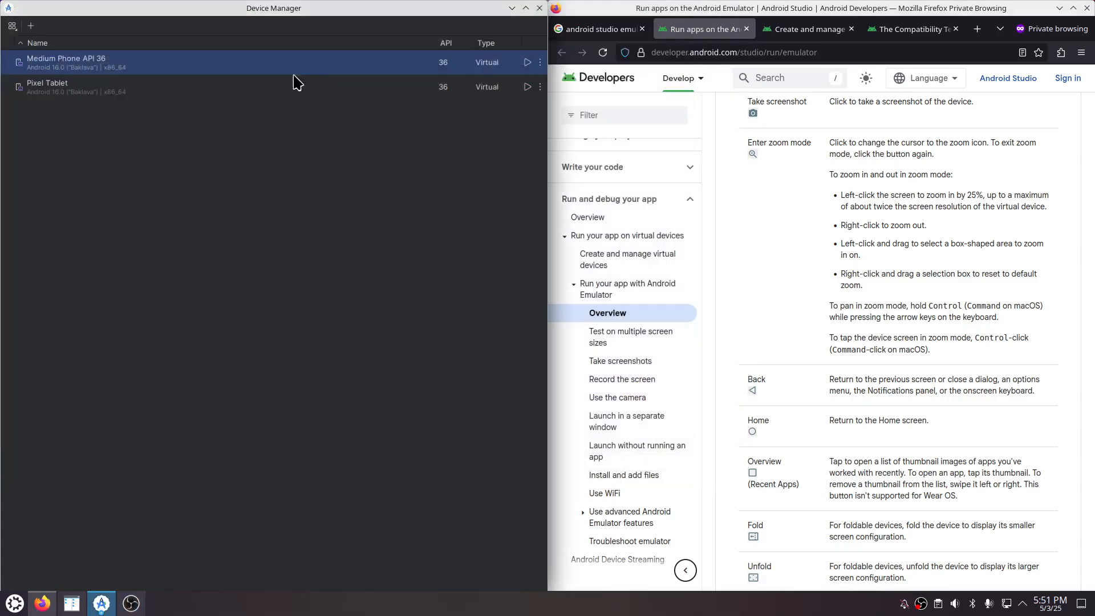
click(527, 62)
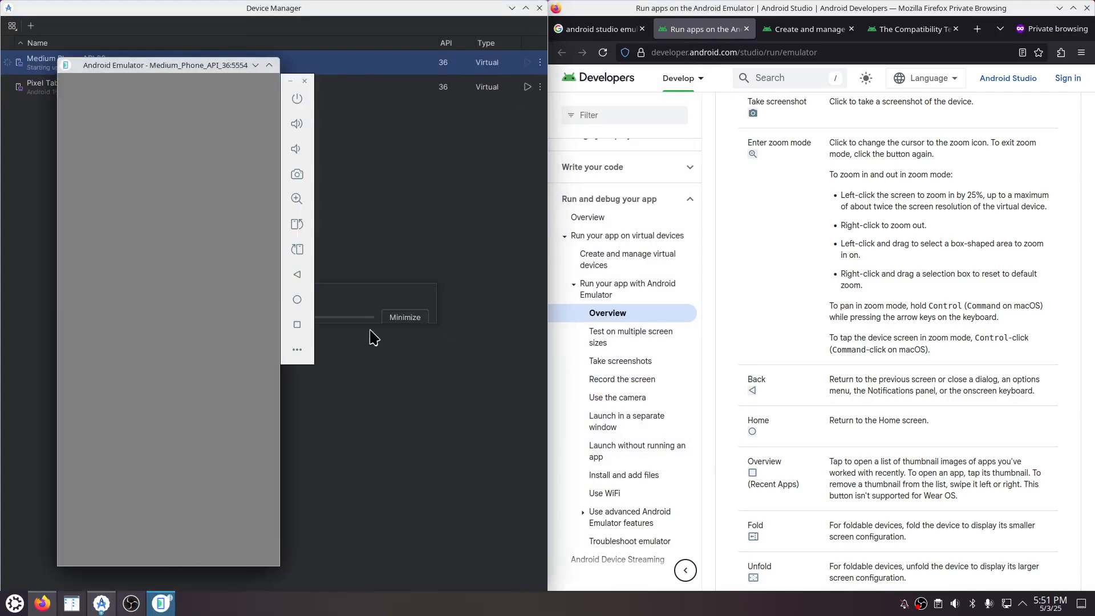
- Open the phone emulator's Extended Controls and look at the Fingerprint, Microphone, Camera, and Record and Playback settings
click(296, 350)
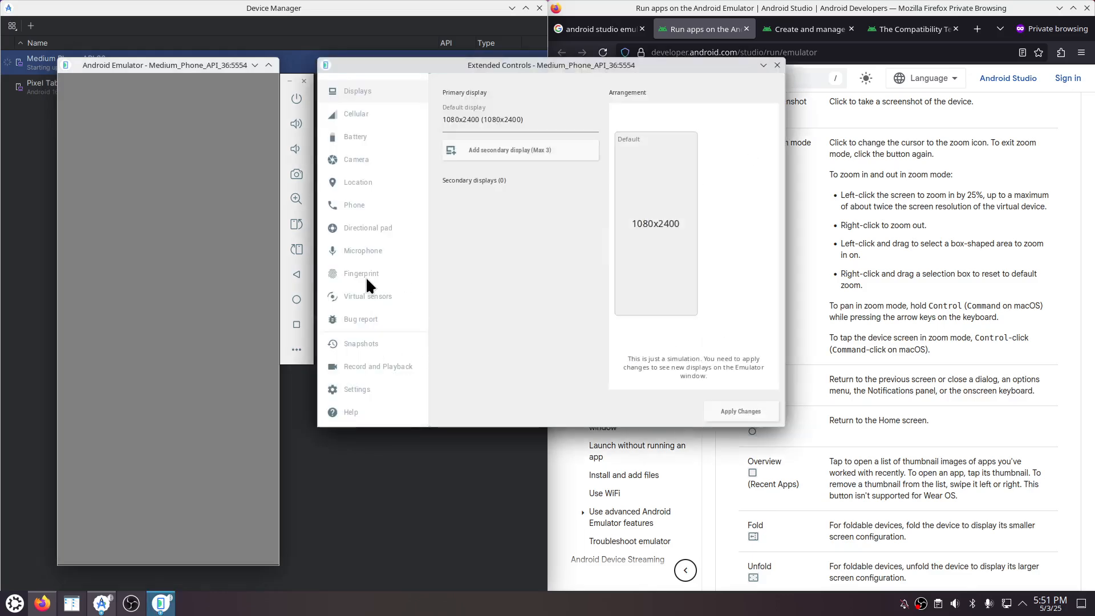
click(358, 272)
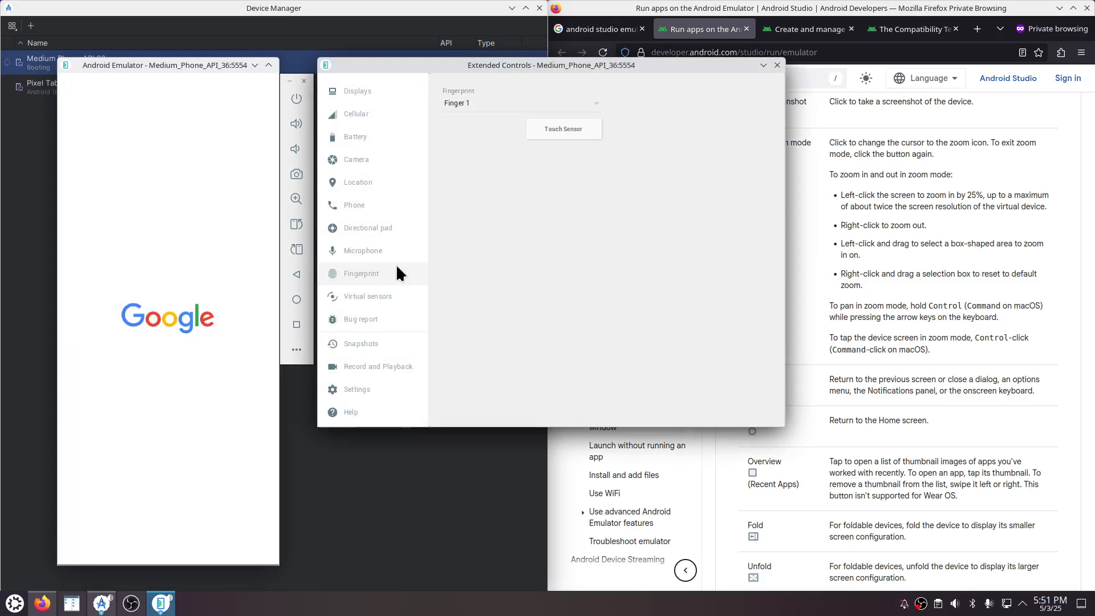
click(375, 254)
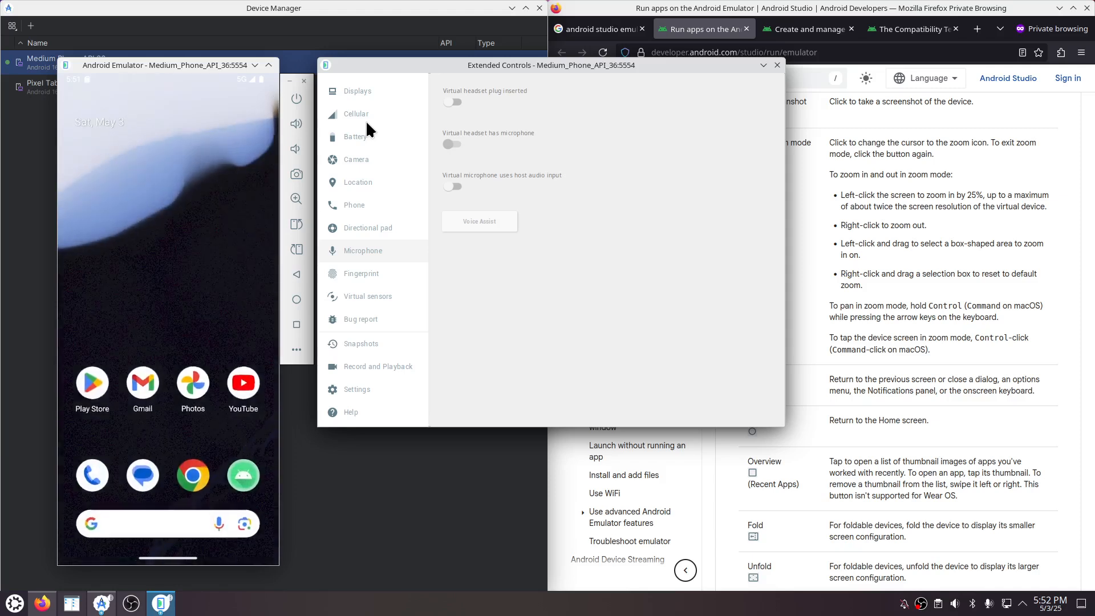
click(394, 368)
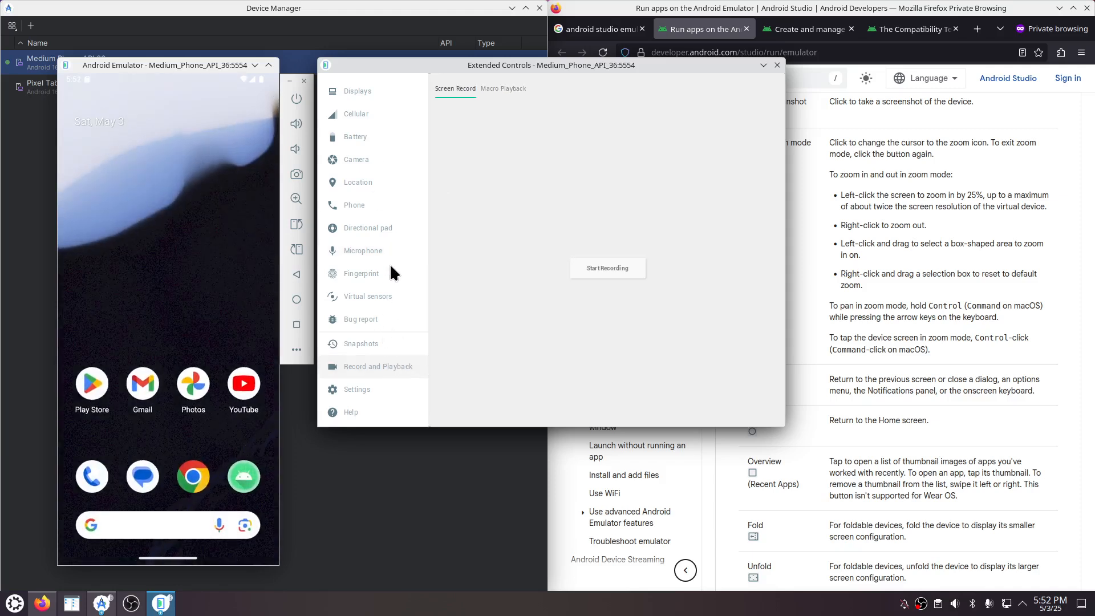
click(355, 160)
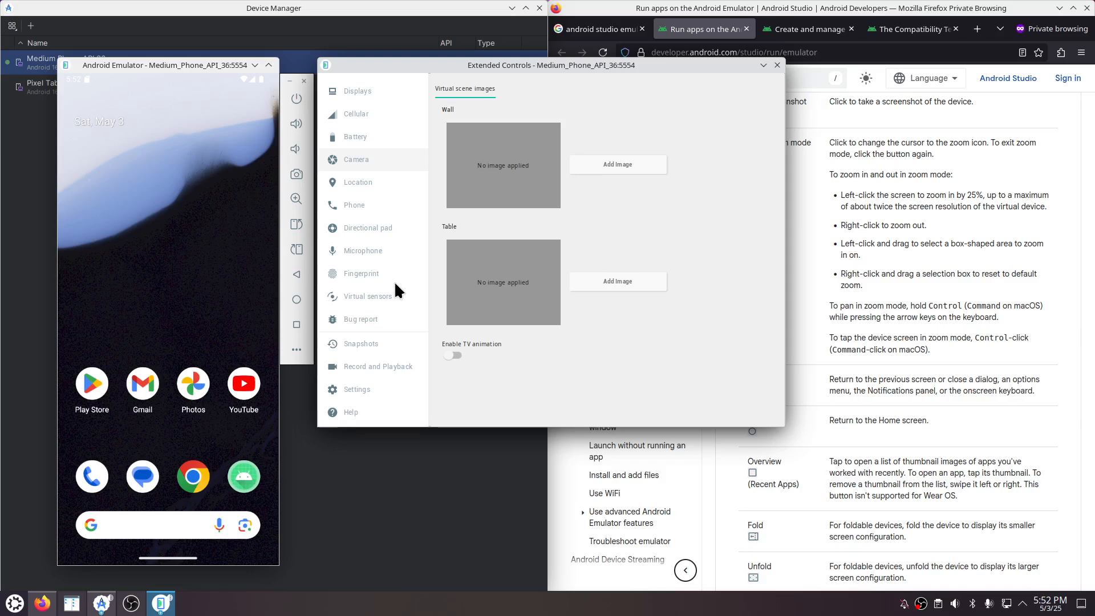
click(371, 374)
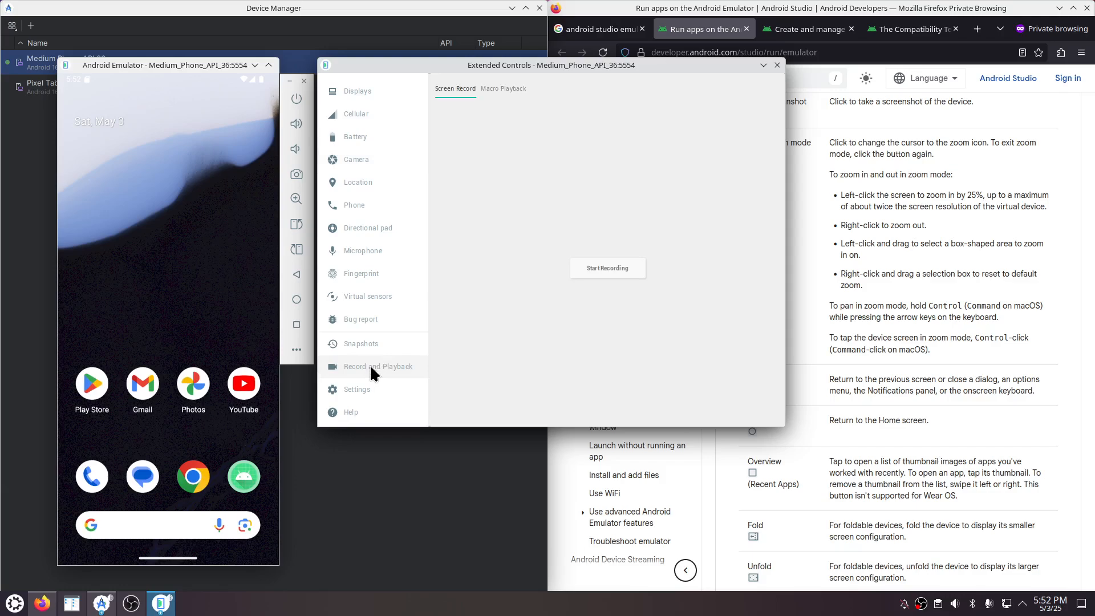
- View the Phone, Directional pad, Battery and Cellular settings in Extended Controls, and close the window
click(355, 206)
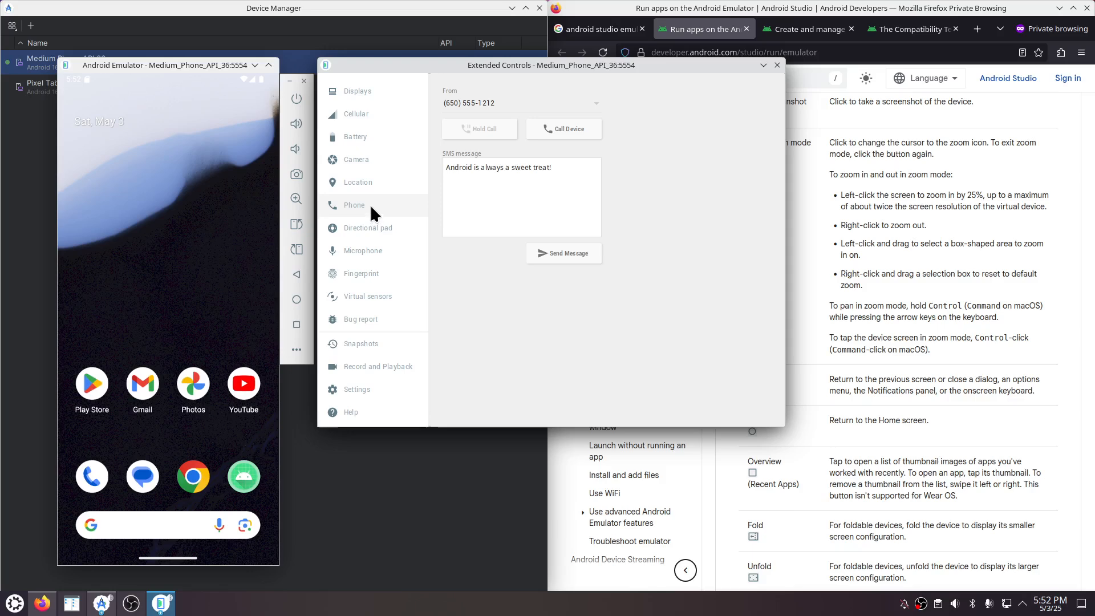
click(374, 233)
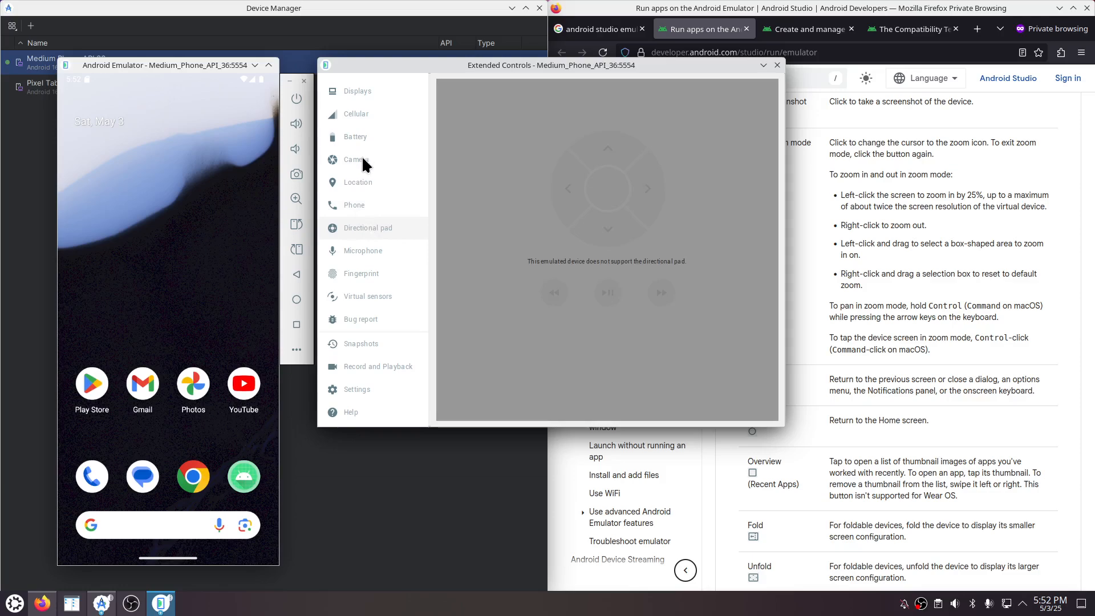
click(359, 135)
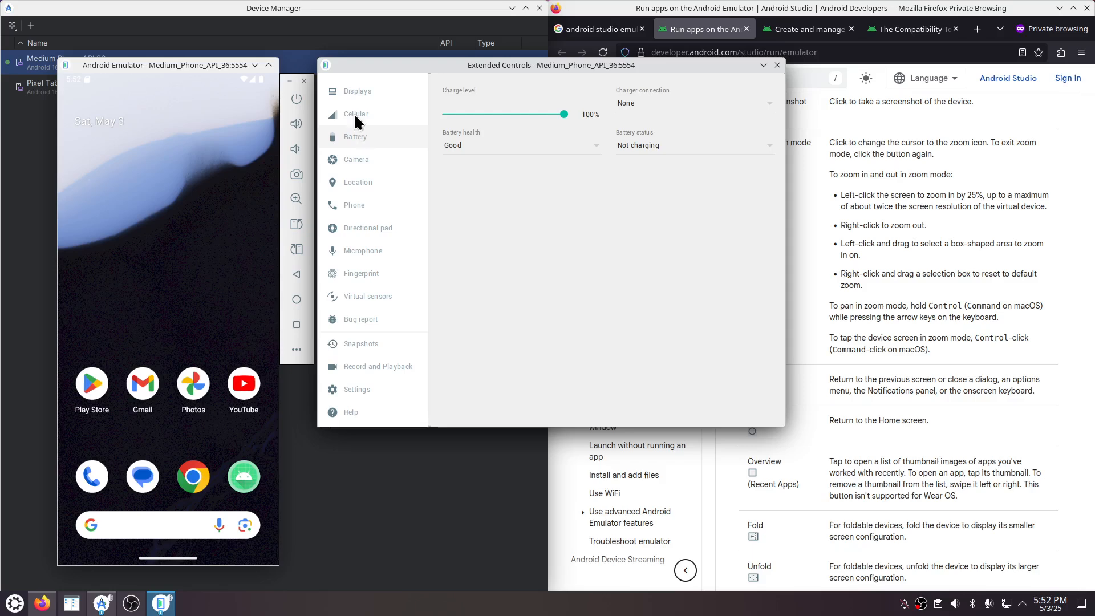
click(355, 117)
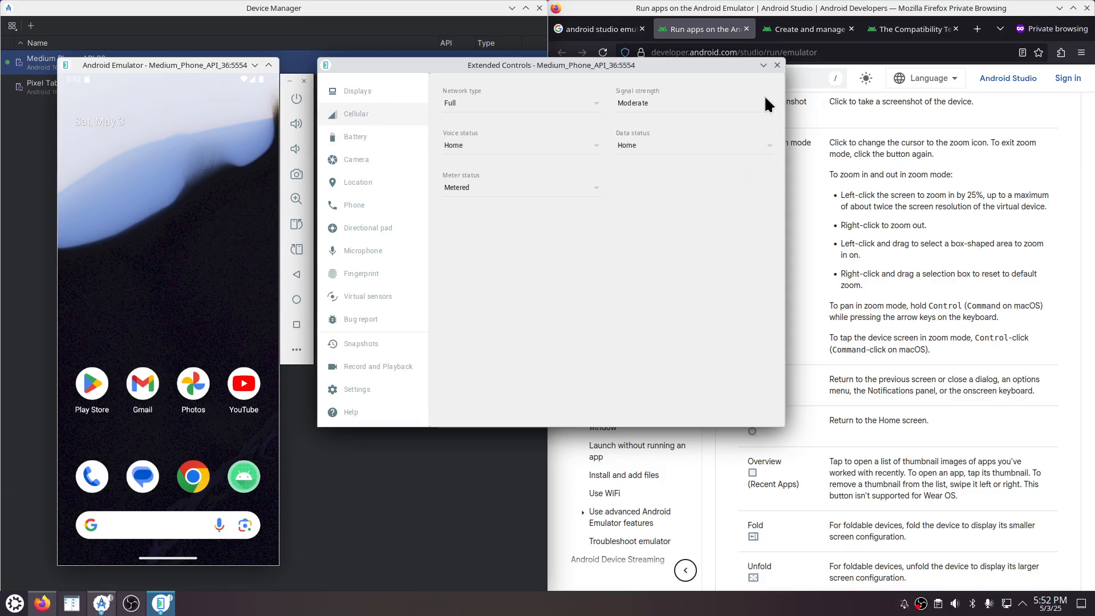
click(777, 65)
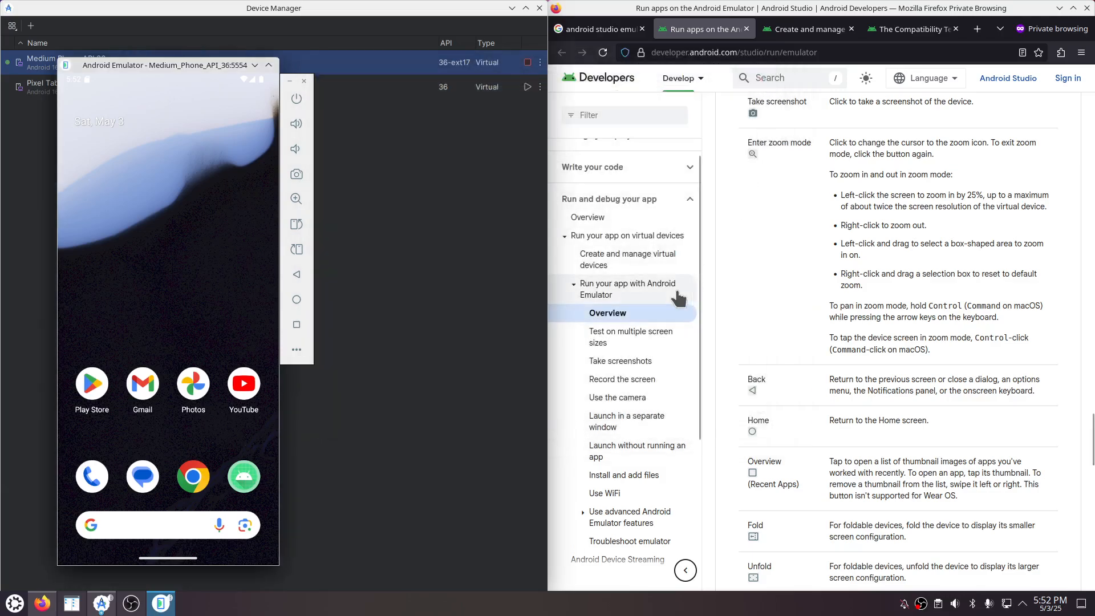